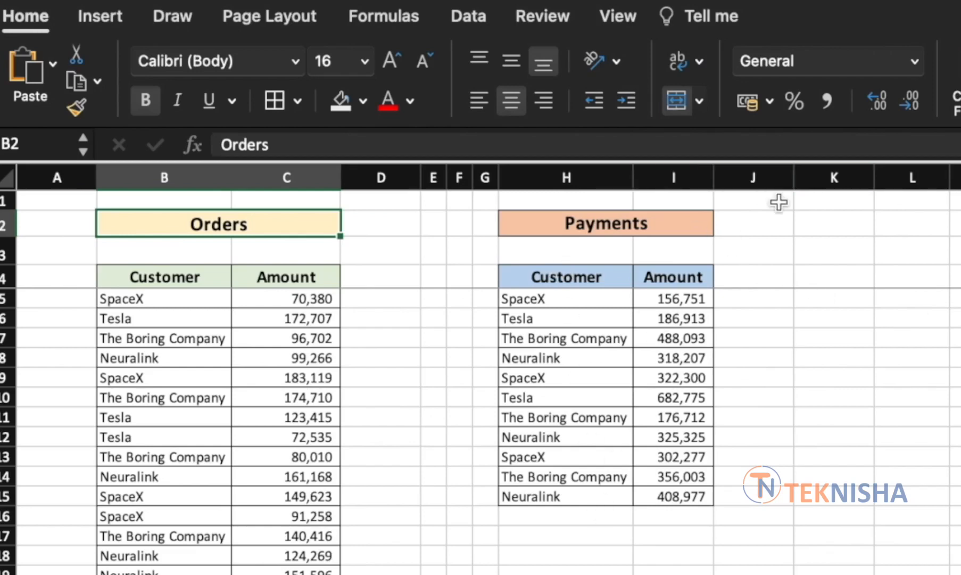
- Unmerge the Payments heading and move the first four payment customer names into I1:L1 as column headings
click(537, 223)
click(676, 100)
click(562, 291)
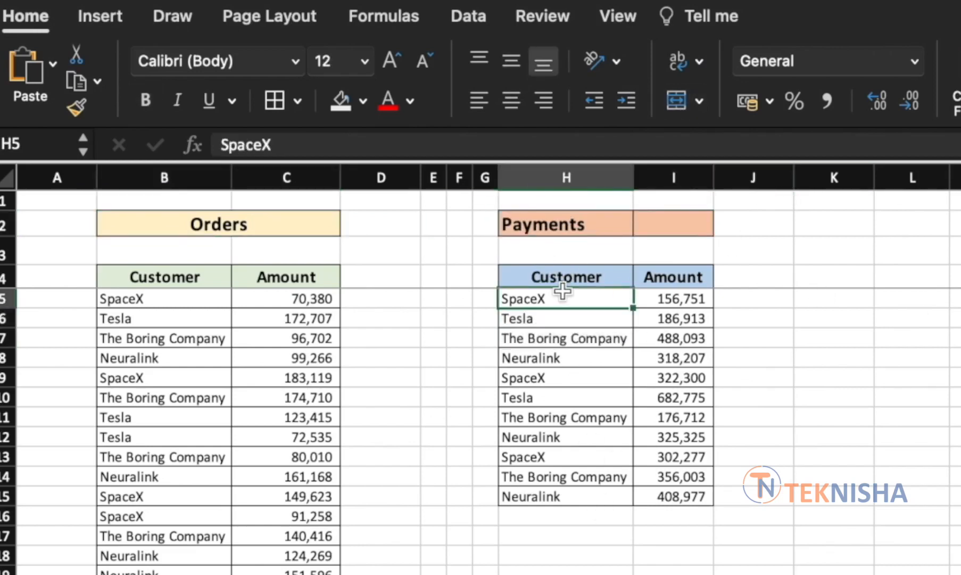
drag(562, 290, 673, 200)
drag(566, 318, 753, 201)
drag(566, 337, 834, 200)
drag(566, 357, 912, 201)
- Move the first payment amounts of SpaceX, Tesla, The Boring Company and Neuralink beneath their names in I2:L2
drag(673, 298, 673, 224)
drag(674, 319, 753, 224)
drag(673, 337, 834, 224)
click(673, 358)
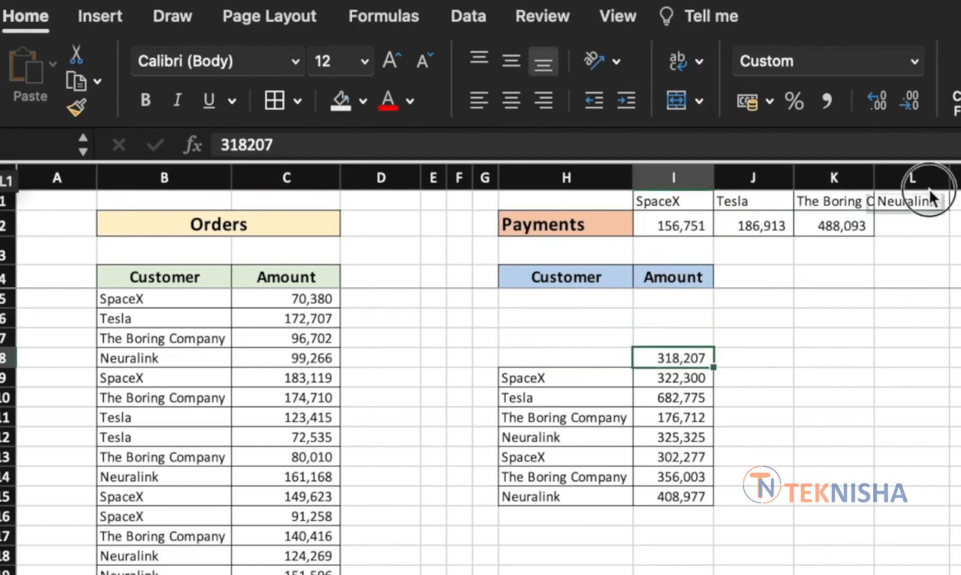
drag(673, 358, 912, 224)
- Move the remaining payment amounts into rows 3 and 4 beneath their matching customer headings
drag(673, 378, 673, 255)
drag(674, 397, 753, 255)
drag(673, 418, 834, 255)
drag(673, 437, 912, 255)
drag(674, 457, 673, 277)
click(825, 379)
drag(673, 496, 929, 285)
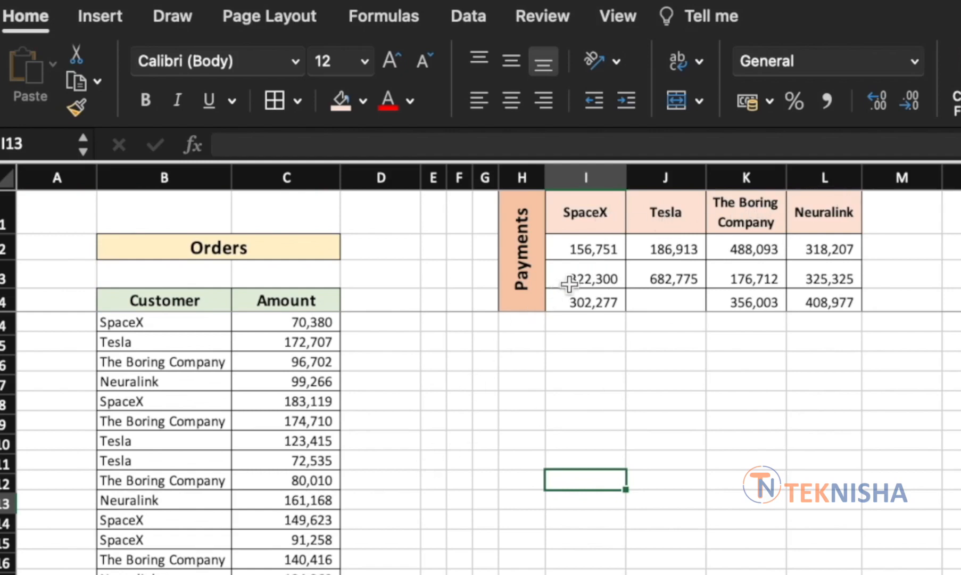
- Add filters to the Orders table's Customer and Amount headers and show only the SpaceX orders
click(606, 221)
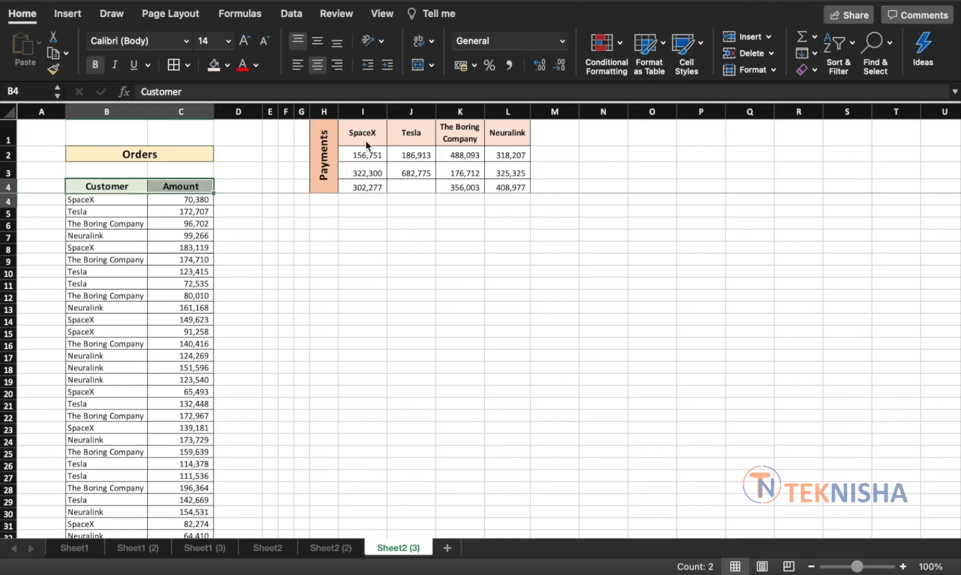
click(840, 47)
click(872, 131)
click(140, 186)
click(186, 360)
click(189, 391)
click(435, 441)
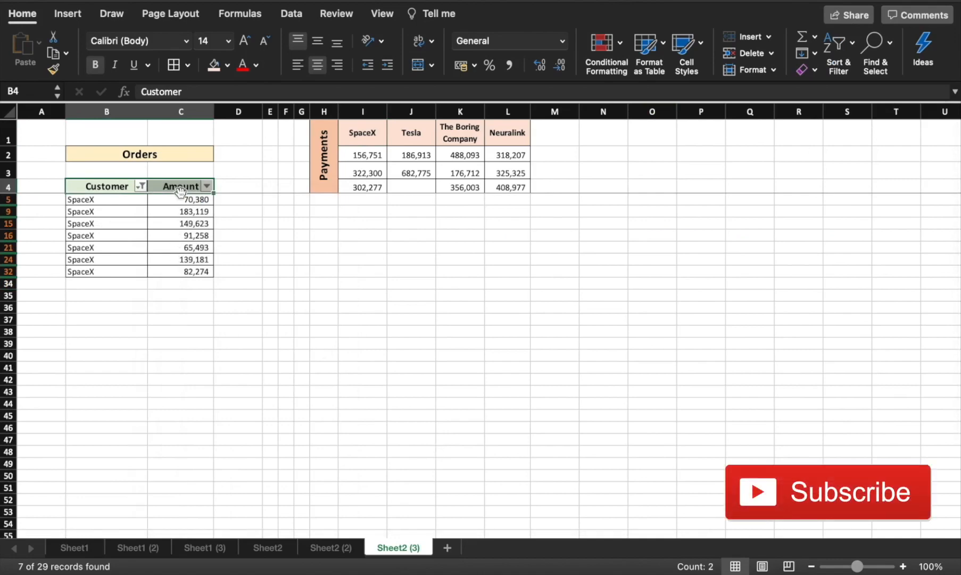
- Check the sum of the first two SpaceX orders against the first SpaceX payment in I2
click(179, 210)
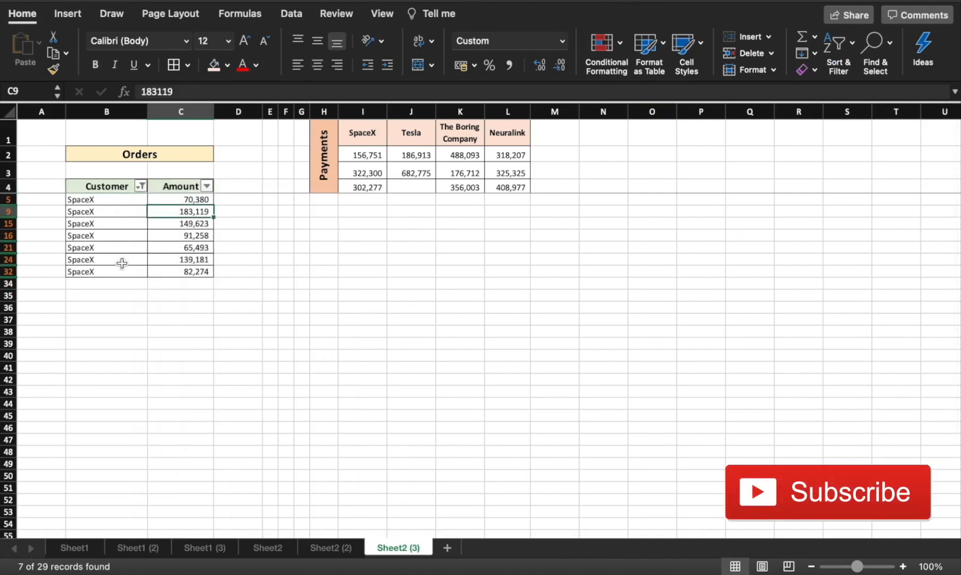
click(371, 155)
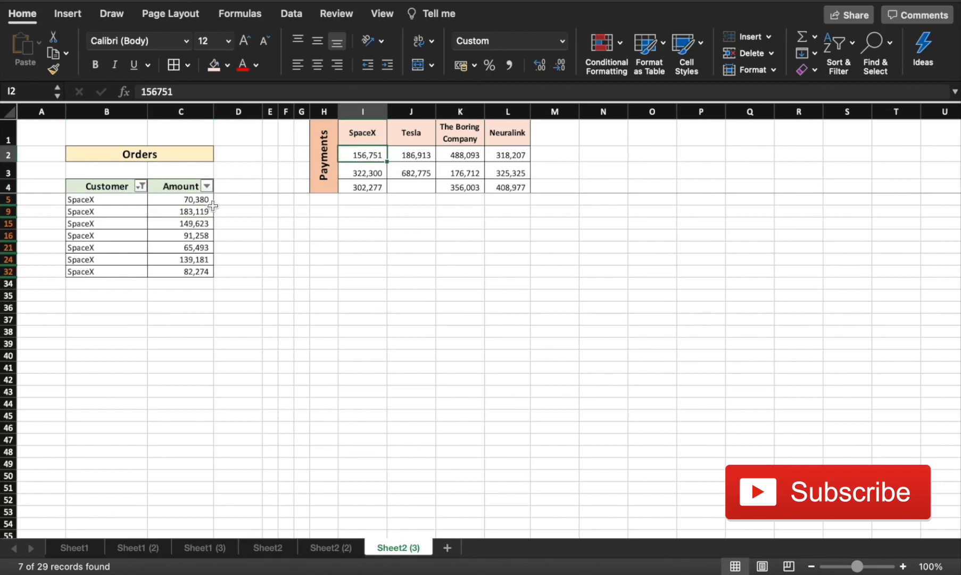
click(185, 199)
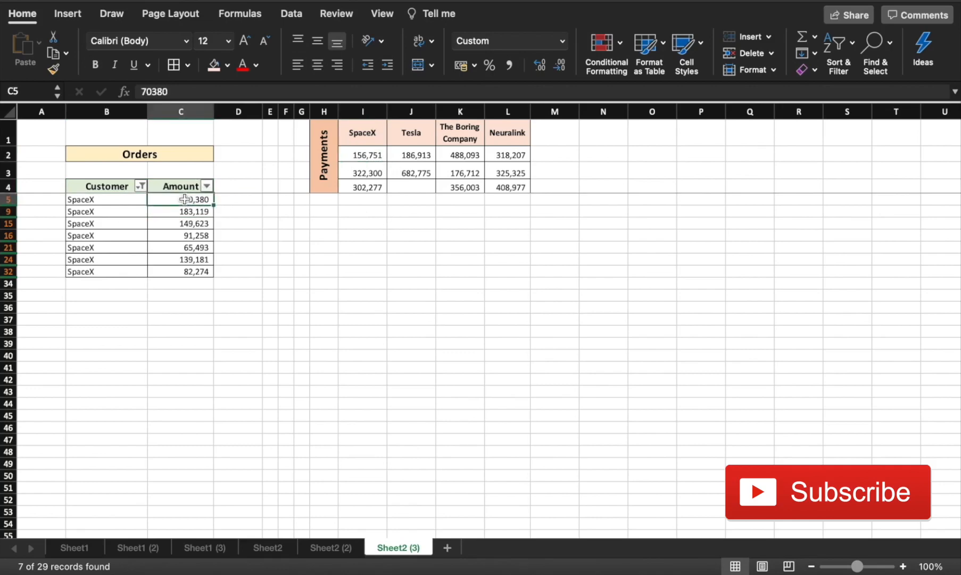
super+click(182, 211)
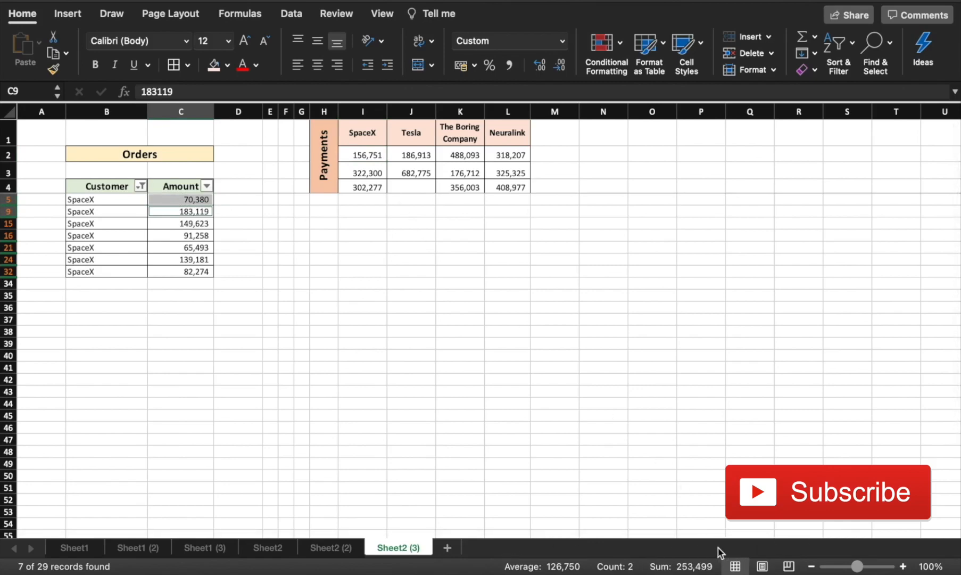
click(369, 158)
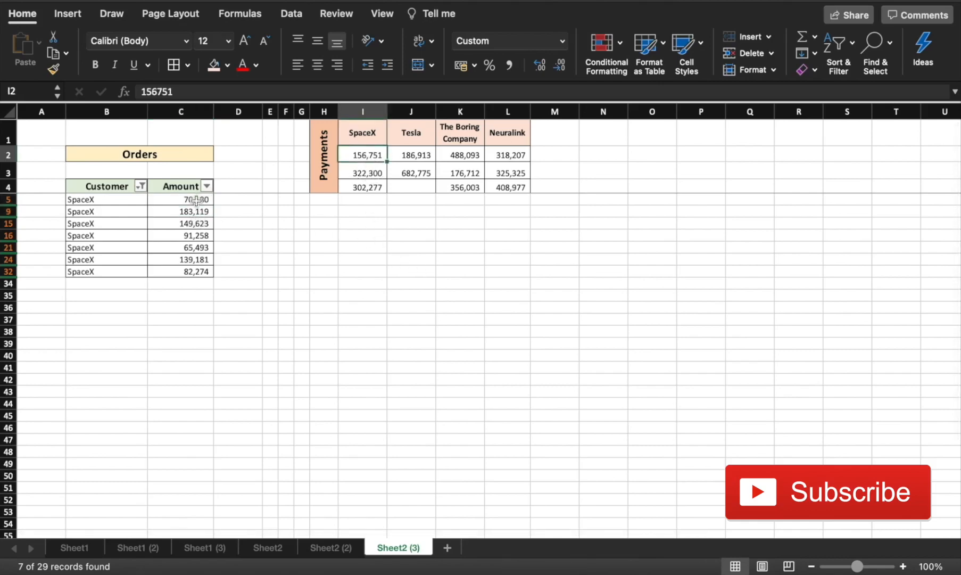
- Fill the 91,258 and 65,493 SpaceX orders and the matching payment in I2 with gold
click(195, 236)
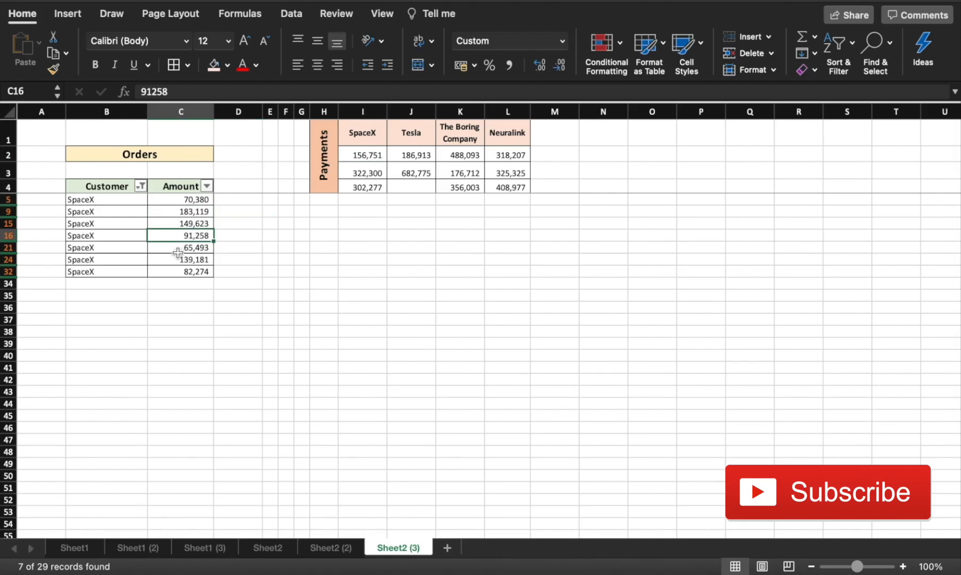
super+click(177, 247)
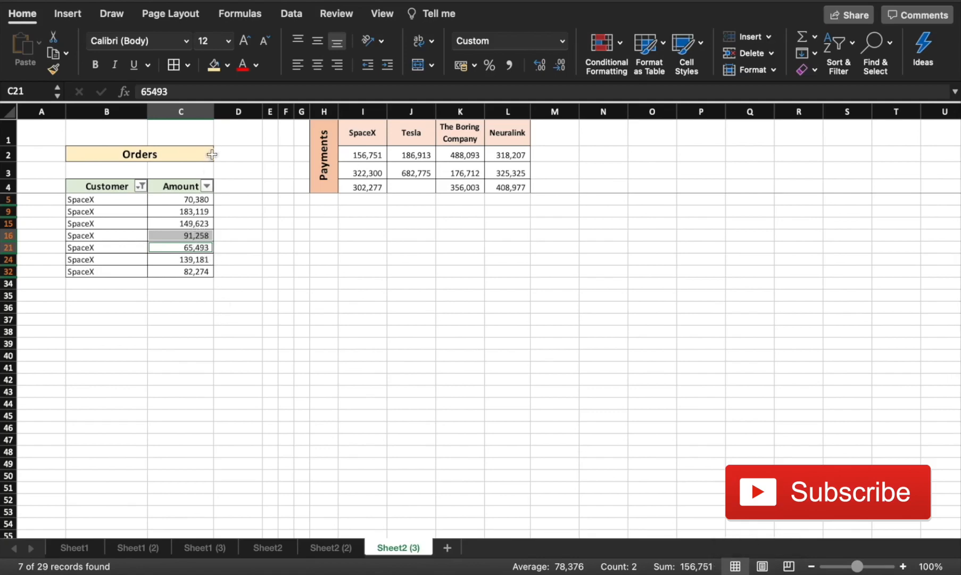
click(214, 66)
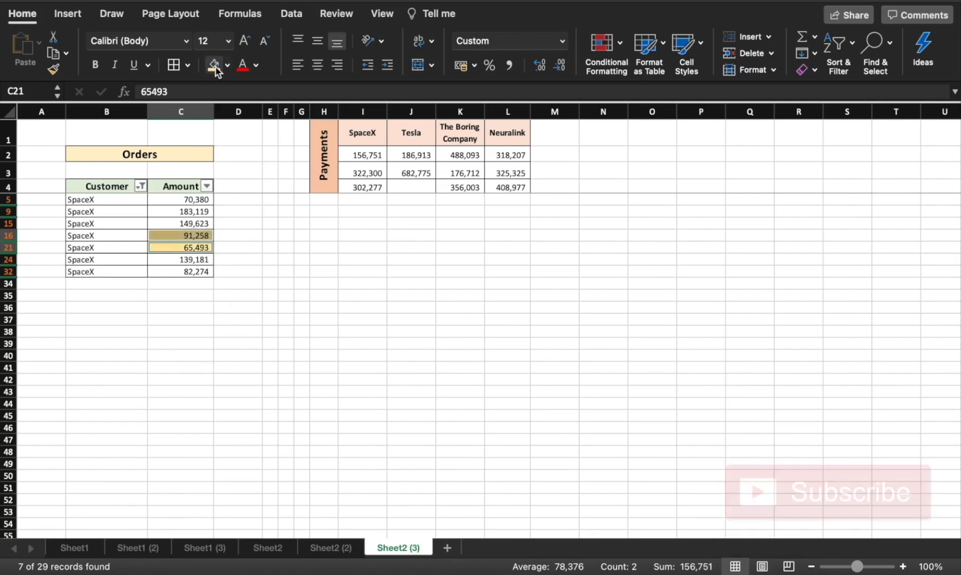
click(226, 294)
drag(199, 235, 199, 246)
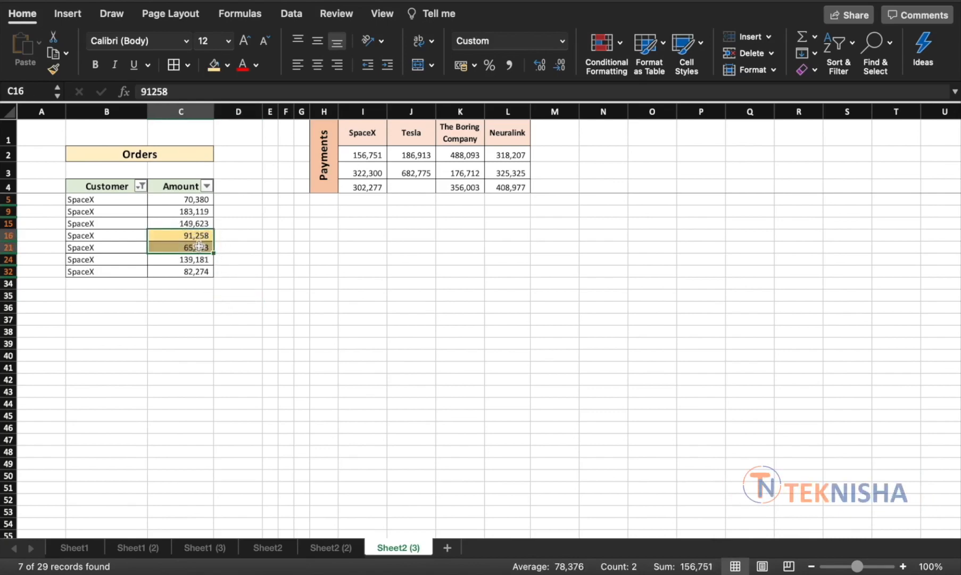
click(369, 155)
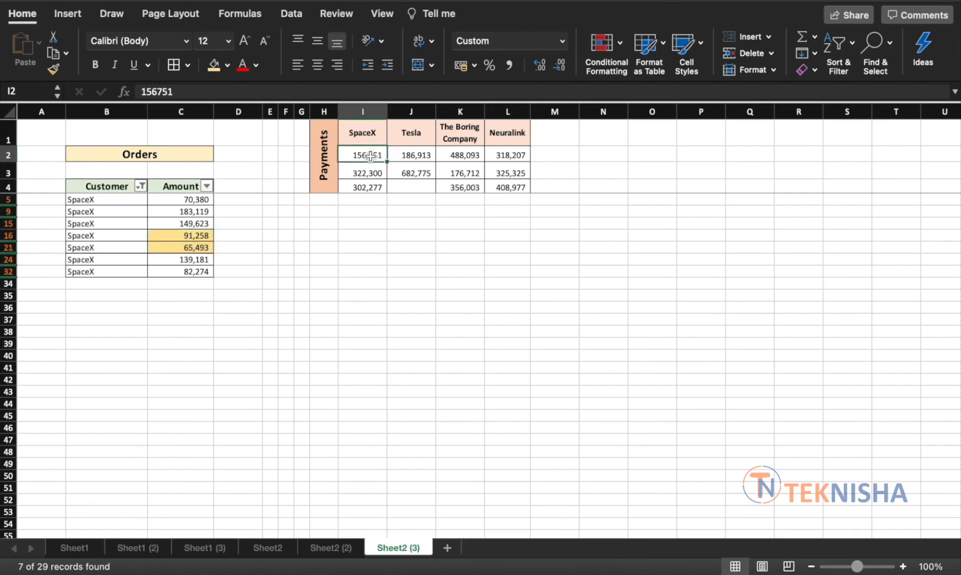
click(214, 65)
click(373, 285)
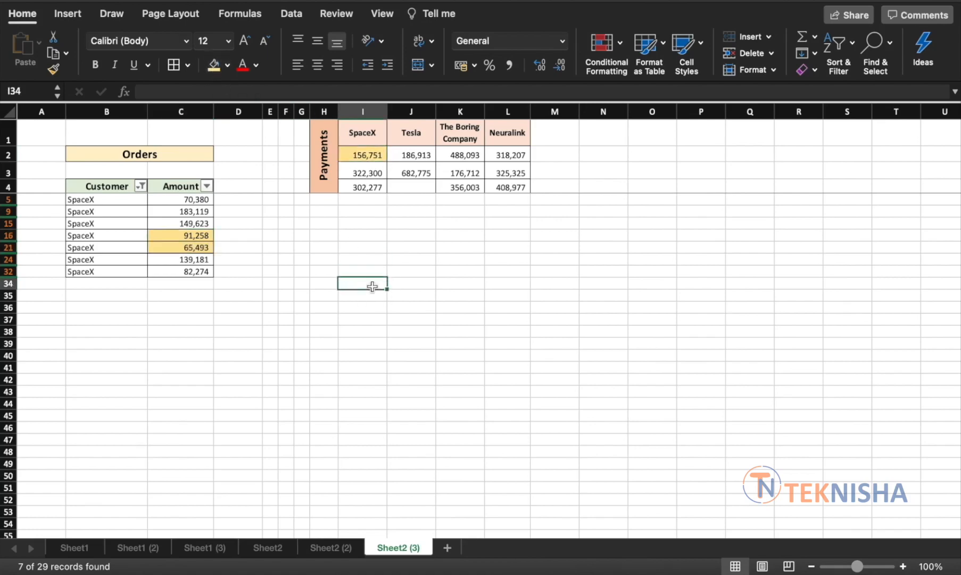
- Find two SpaceX orders that add up to the payment in I3 and fill C9, C24 and I3 with gold
click(376, 172)
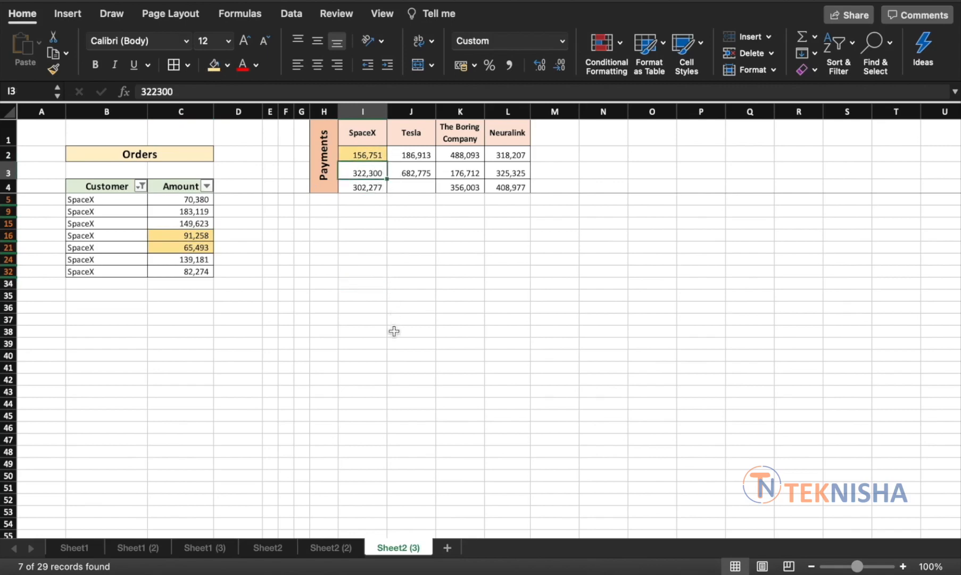
click(194, 213)
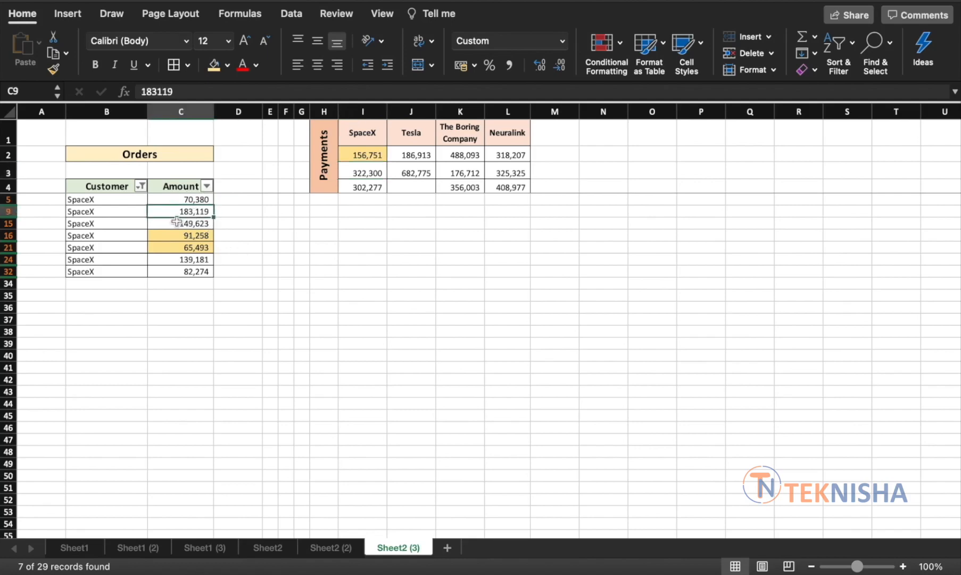
super+click(174, 223)
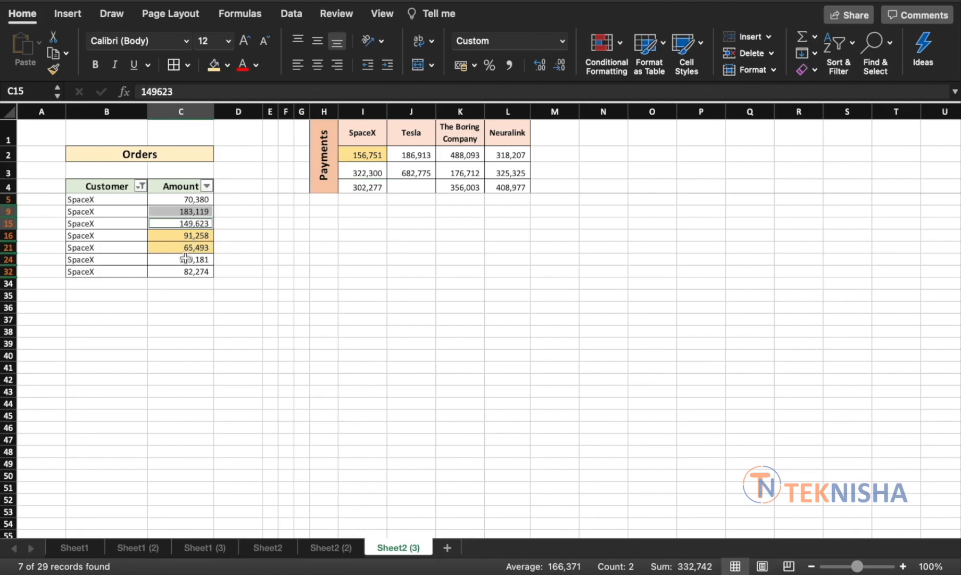
click(184, 259)
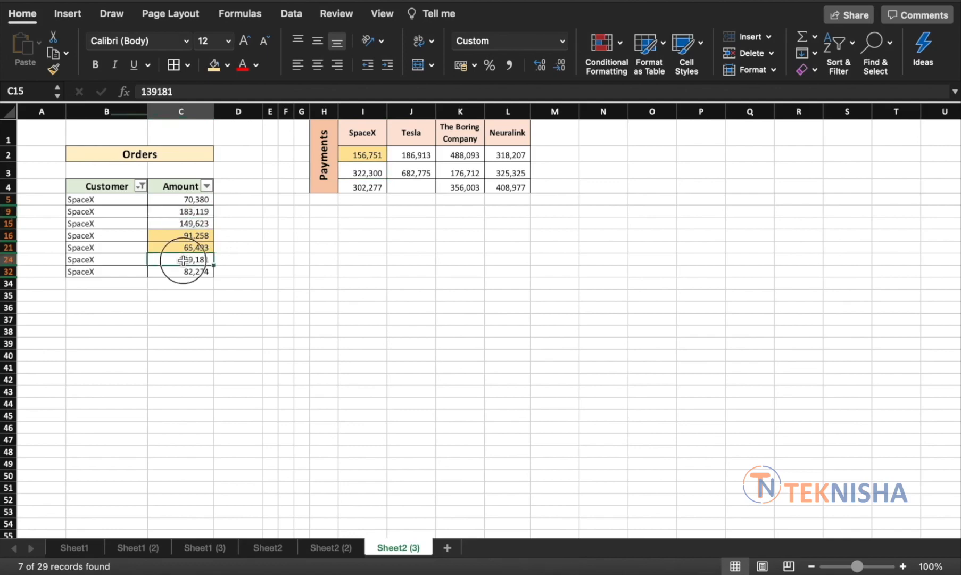
super+click(174, 211)
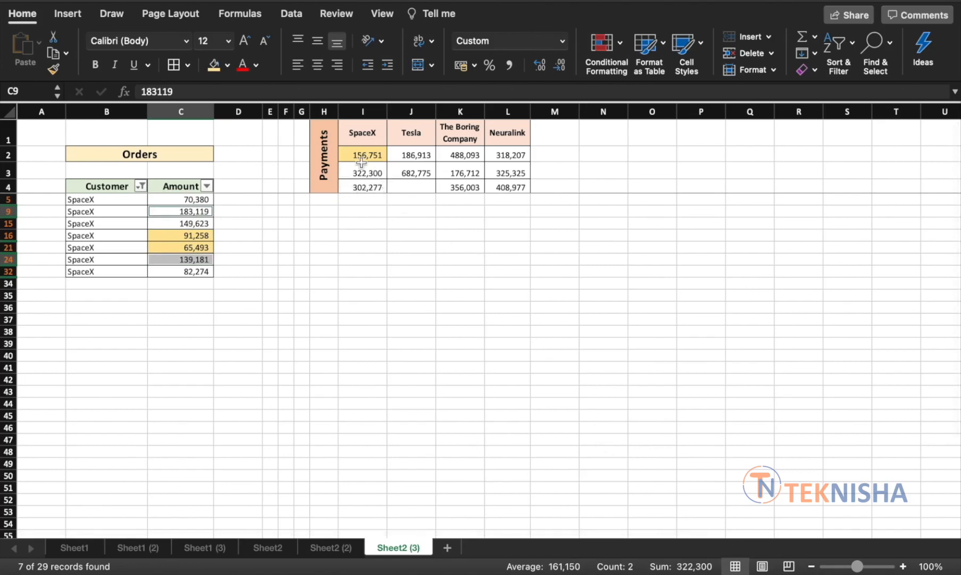
click(214, 66)
click(362, 173)
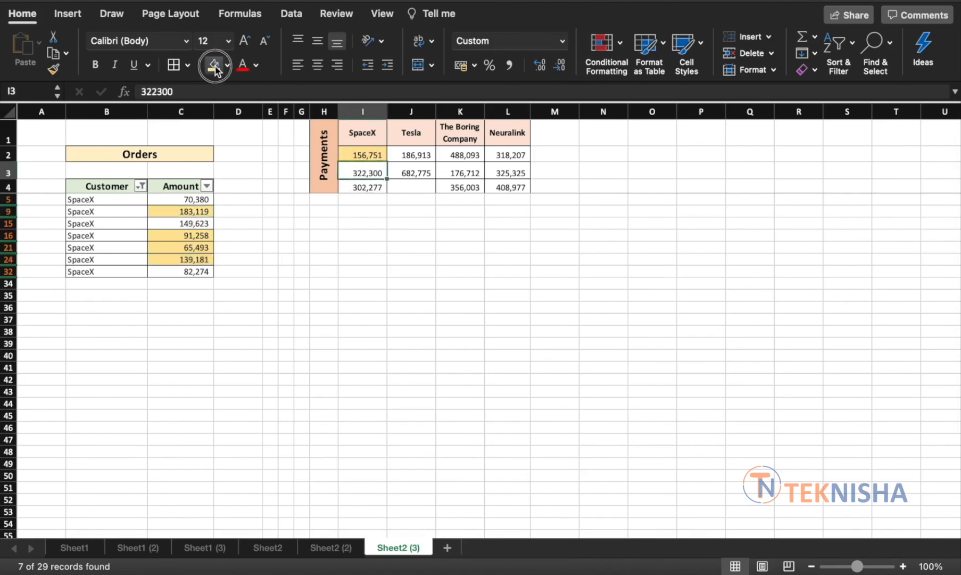
click(214, 65)
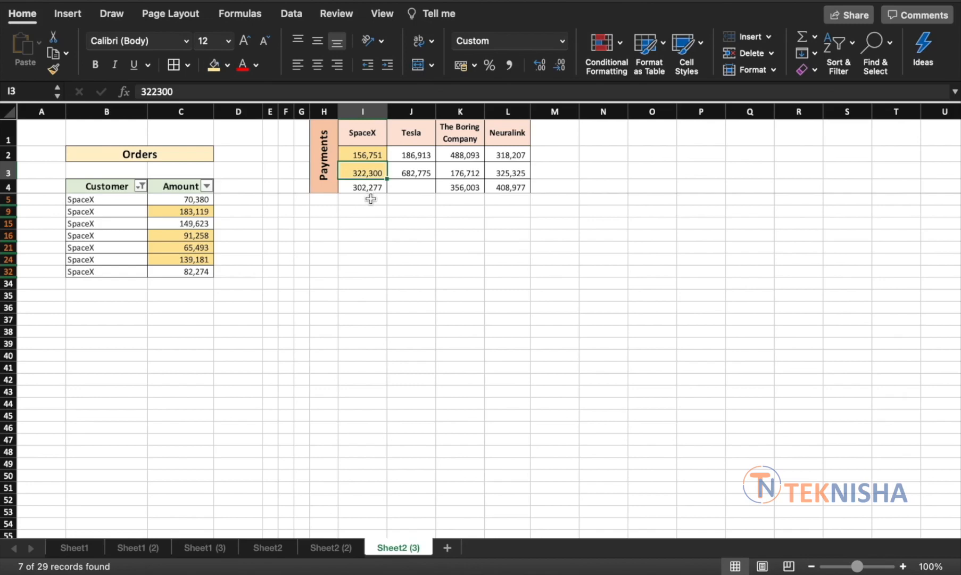
- Fill the three remaining SpaceX orders in C5, C15 and C32 and the matching payment in I4 with gold
click(176, 199)
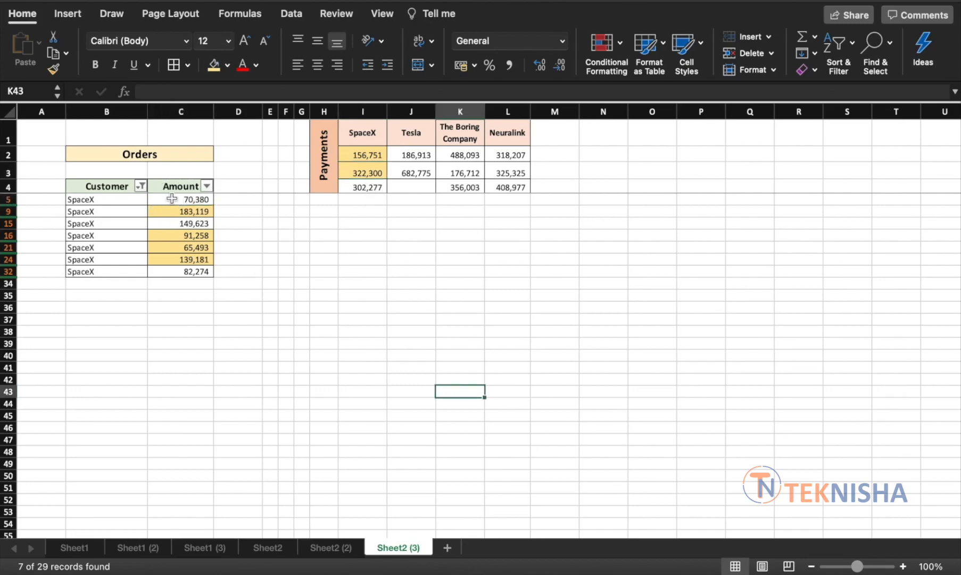
super+click(179, 224)
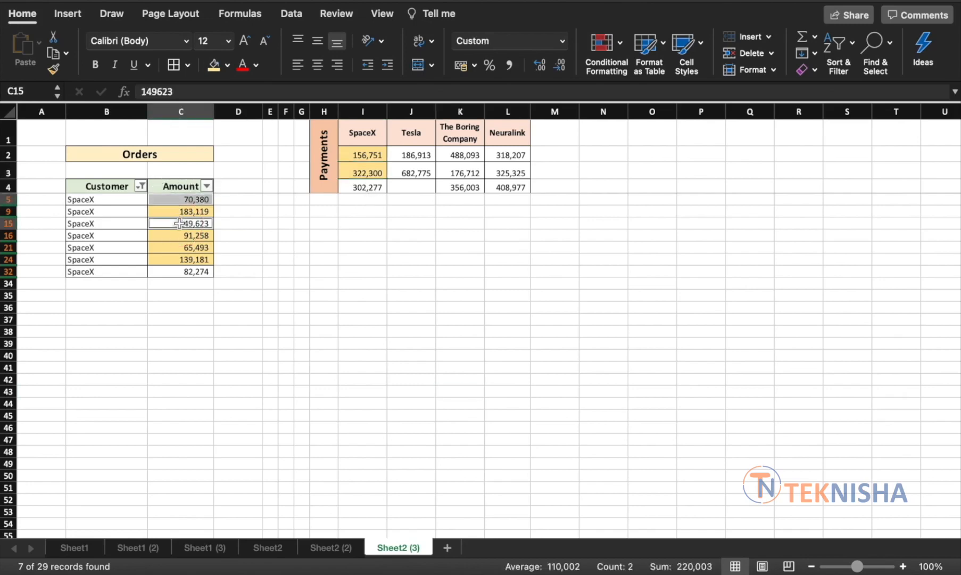
super+click(184, 272)
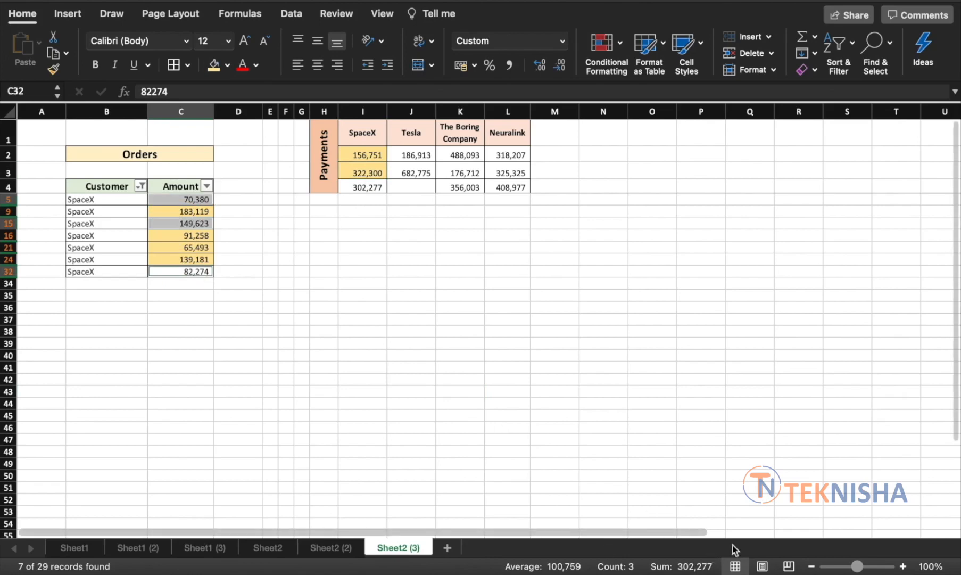
click(364, 186)
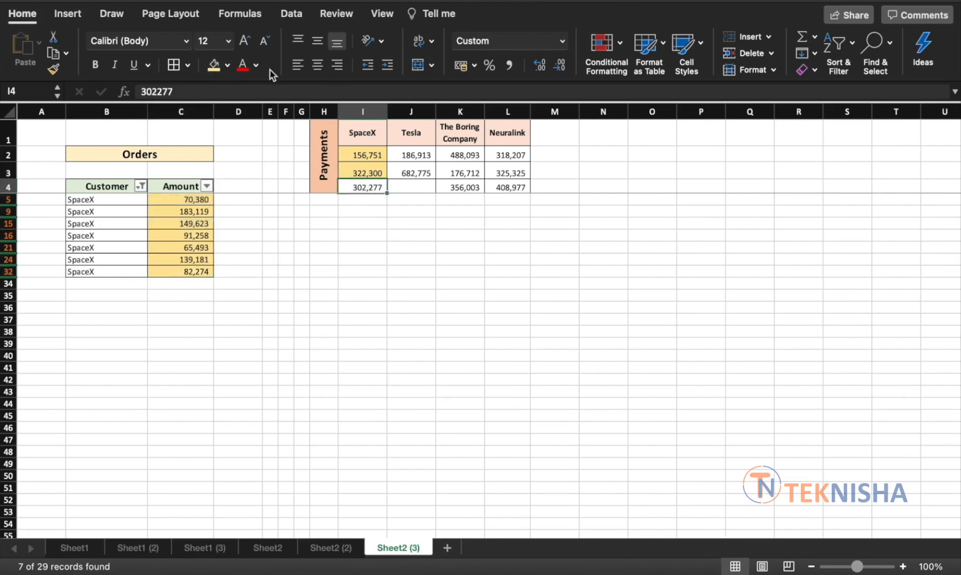
click(214, 65)
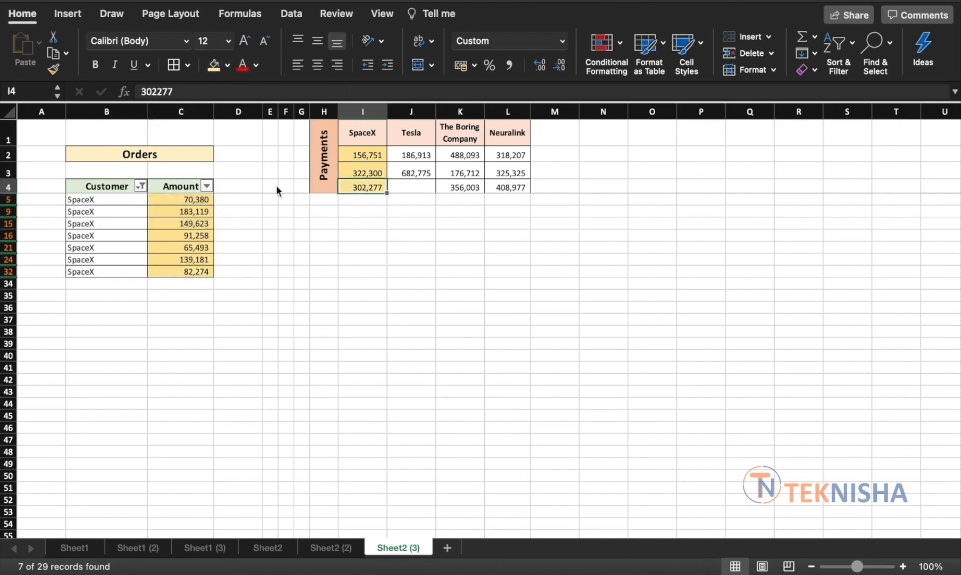
- Switch the Orders table's Customer filter from SpaceX to Tesla
click(141, 186)
click(187, 426)
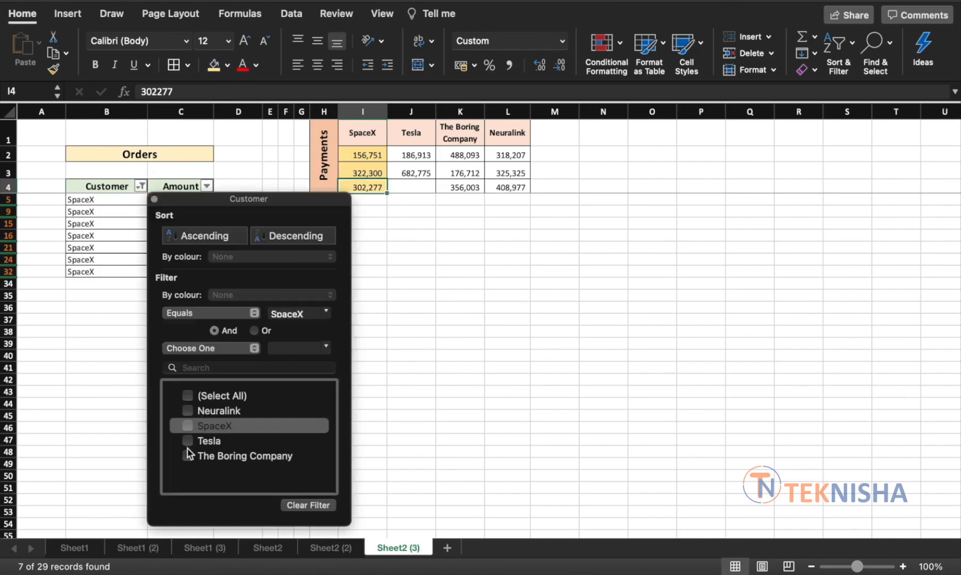
click(188, 441)
click(376, 460)
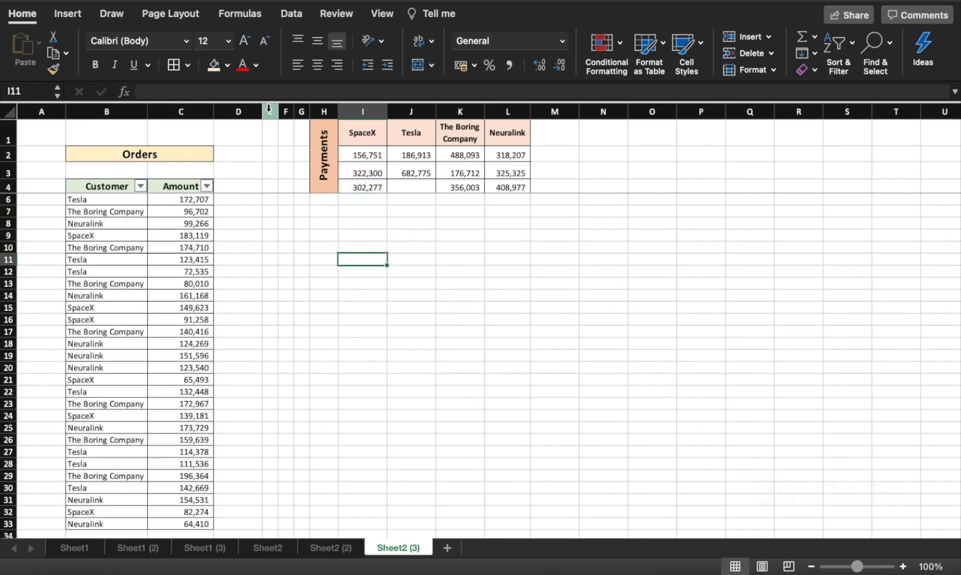
- Widen columns E to G between the Orders and Payments tables
drag(269, 109, 307, 109)
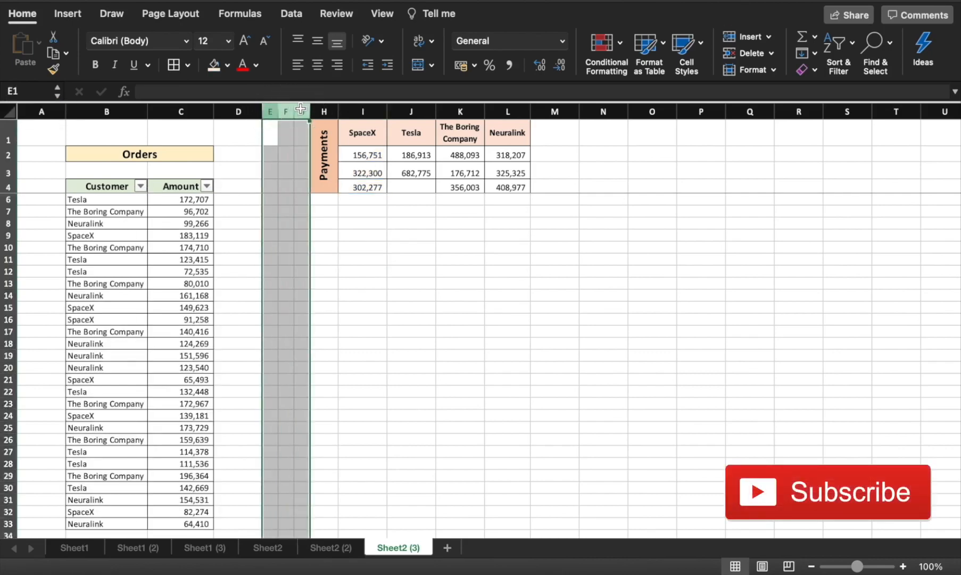
double_click(309, 109)
click(236, 186)
click(245, 249)
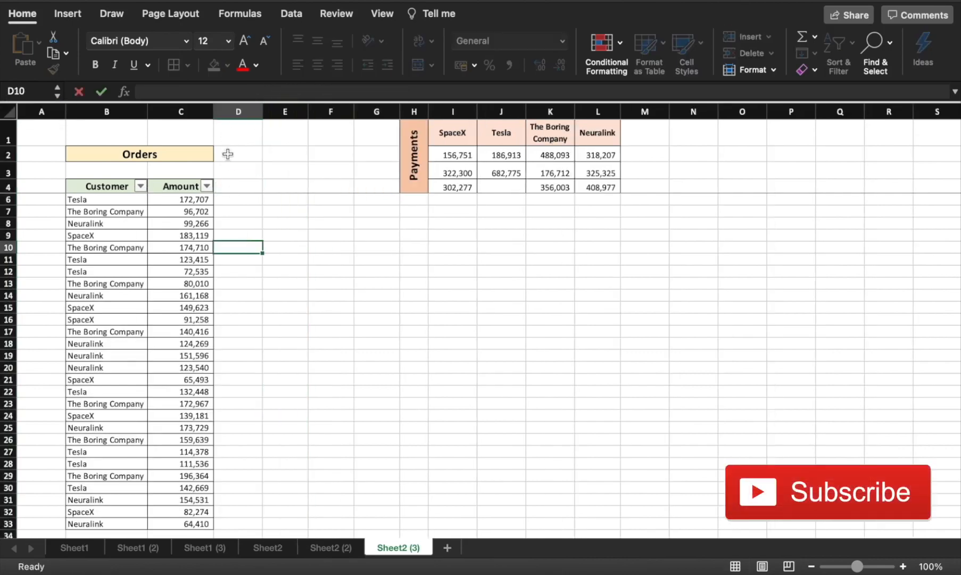
- Enter the headings Reconciled in D4 and Flag in E4 beside the Orders table's Amount column
click(232, 187)
text(Reconciled)
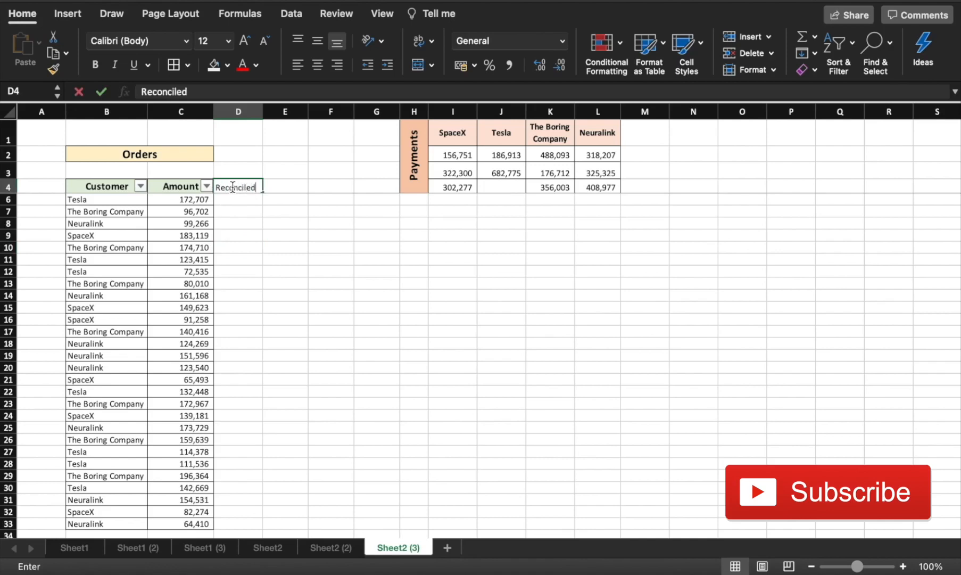
key(Return)
click(233, 186)
key(Right)
text(Fl)
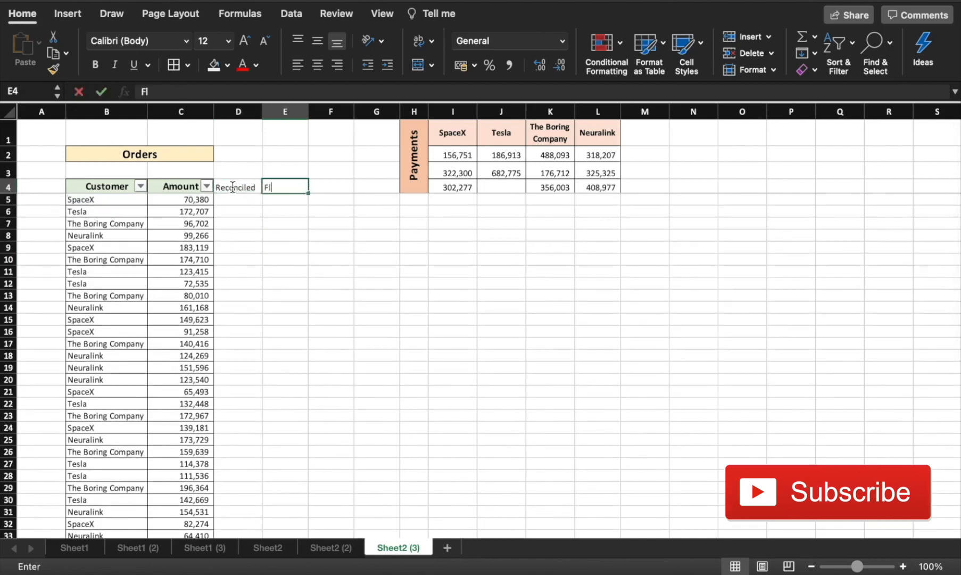
key(Return)
key(Up)
key(Right)
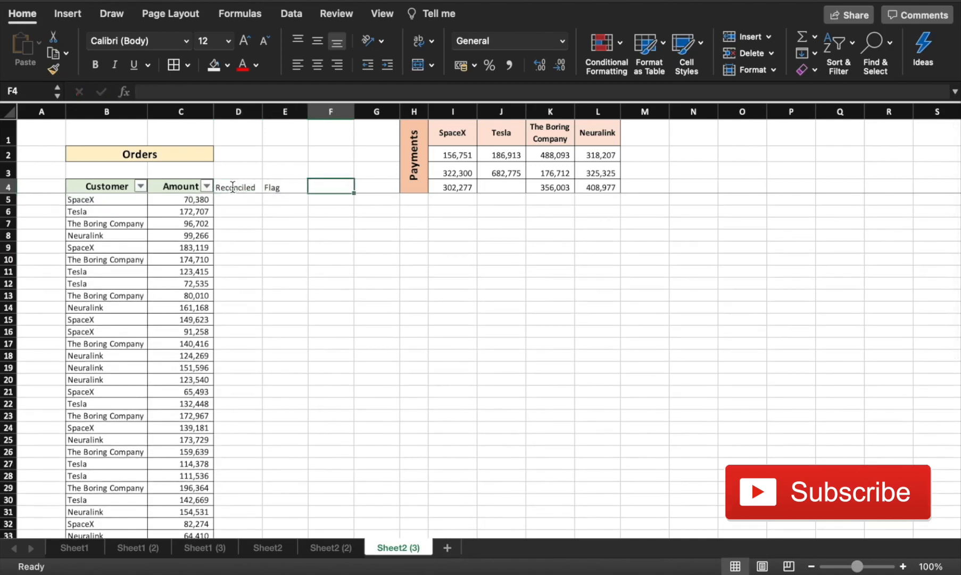
- Enter the heading F Amt in F4 and insert three columns in front of the Payments table
text(F Amt)
key(Return)
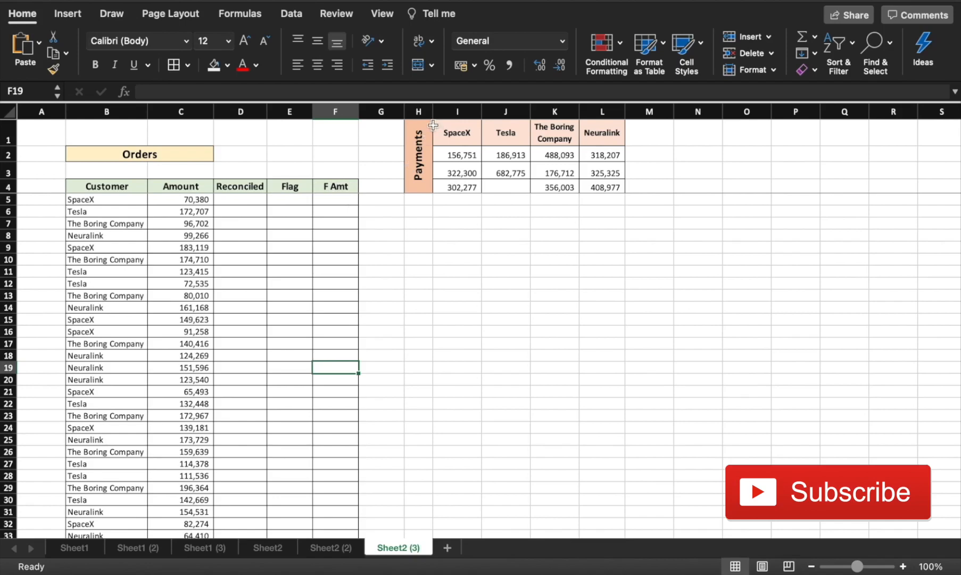
drag(418, 111, 466, 111)
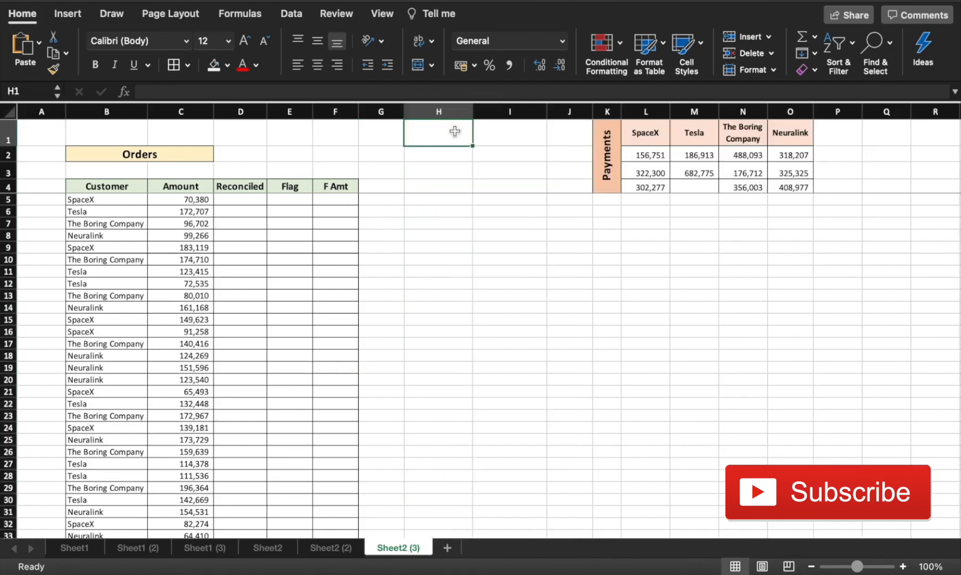
- Enter the labels Customer in H1 and Amt to Reconcile in H2
text(Customer)
key(Return)
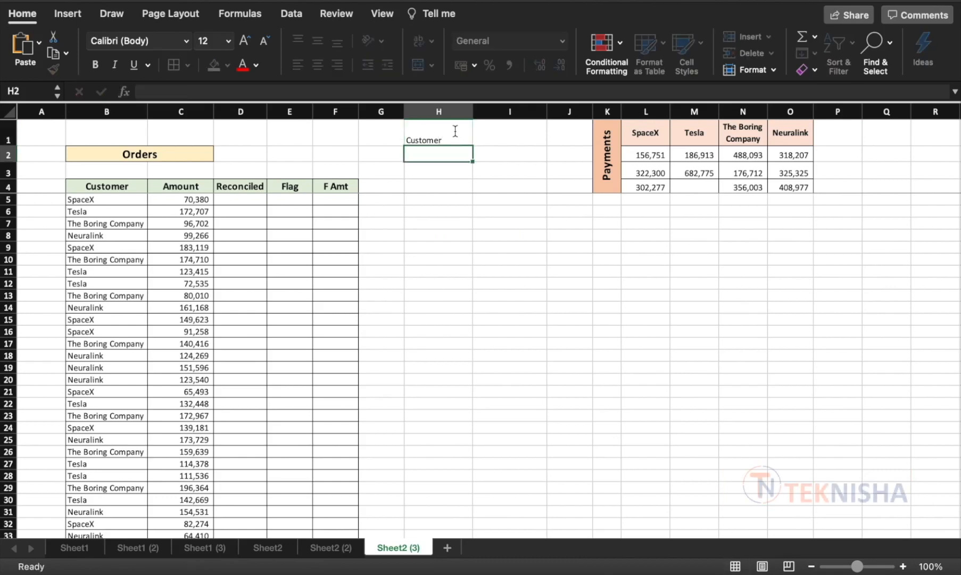
text(A)
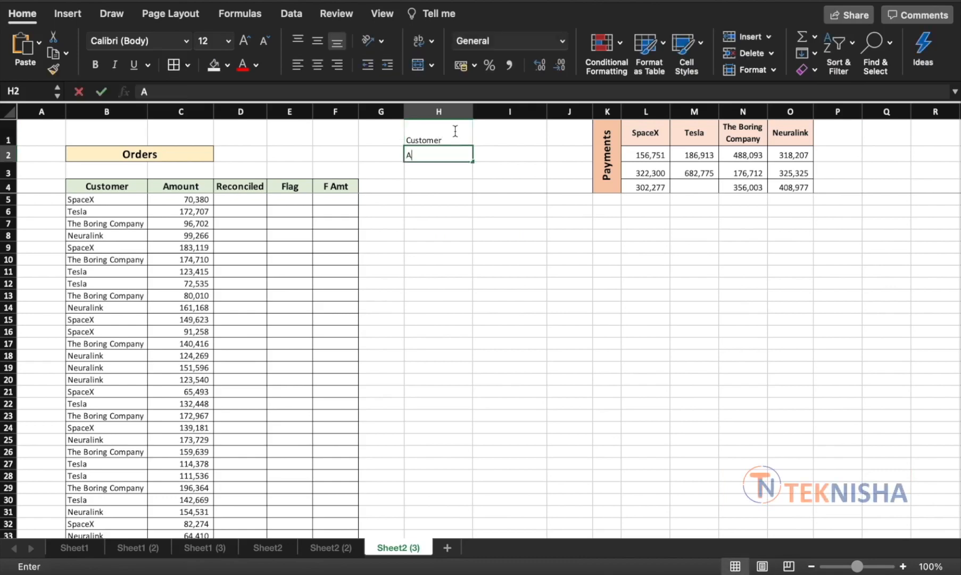
text(mt to Reconcile)
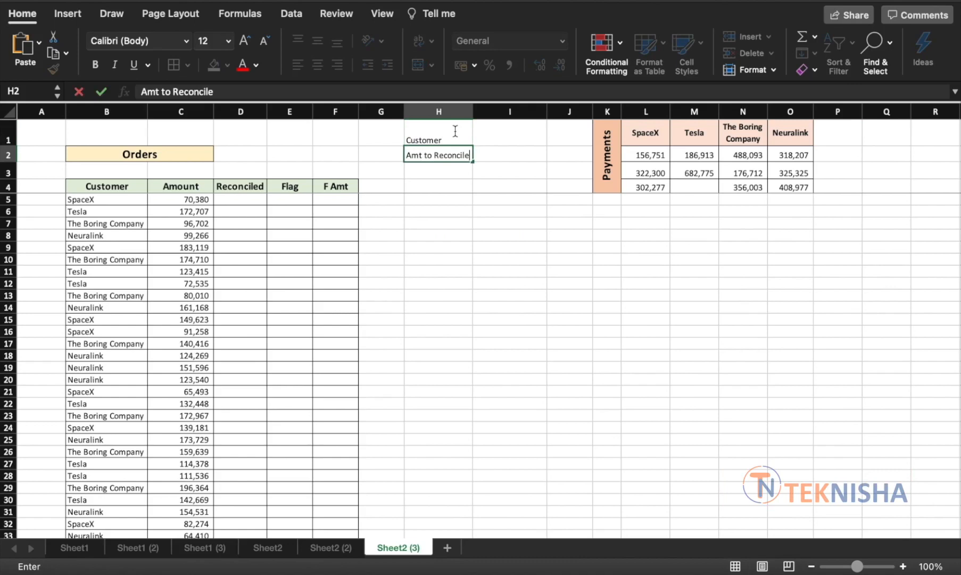
key(Return)
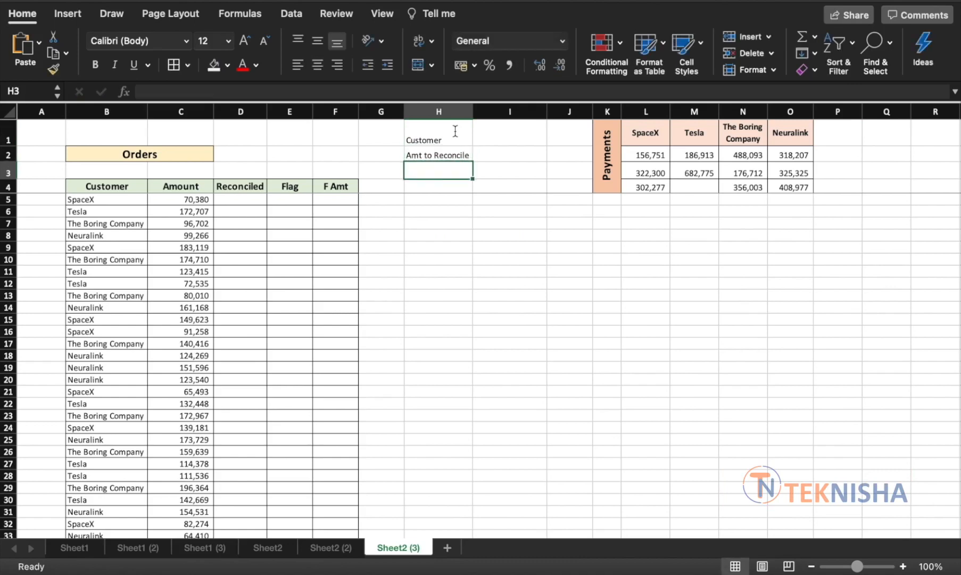
- Enter the labels Sum of F Amts in H3 and Difference in H4
text(Sum of F)
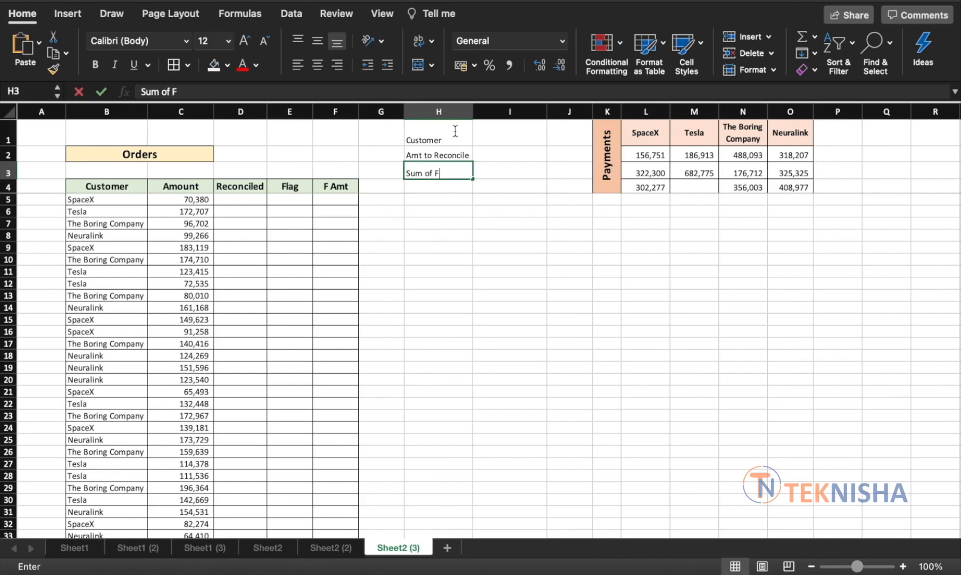
text( Mats)
key(BackSpace)
key(BackSpace)
key(BackSpace)
key(BackSpace)
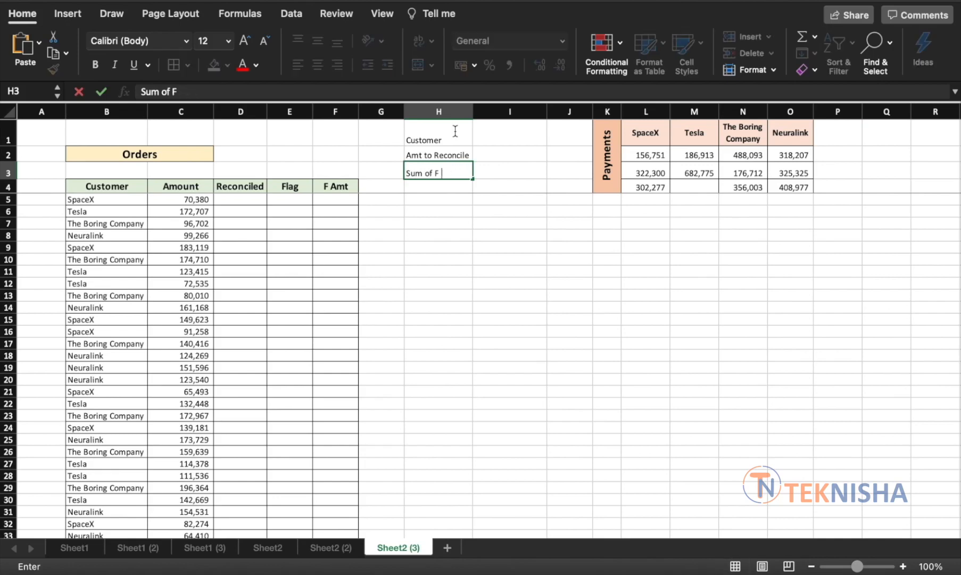
text(Amts)
key(Return)
text(Difference)
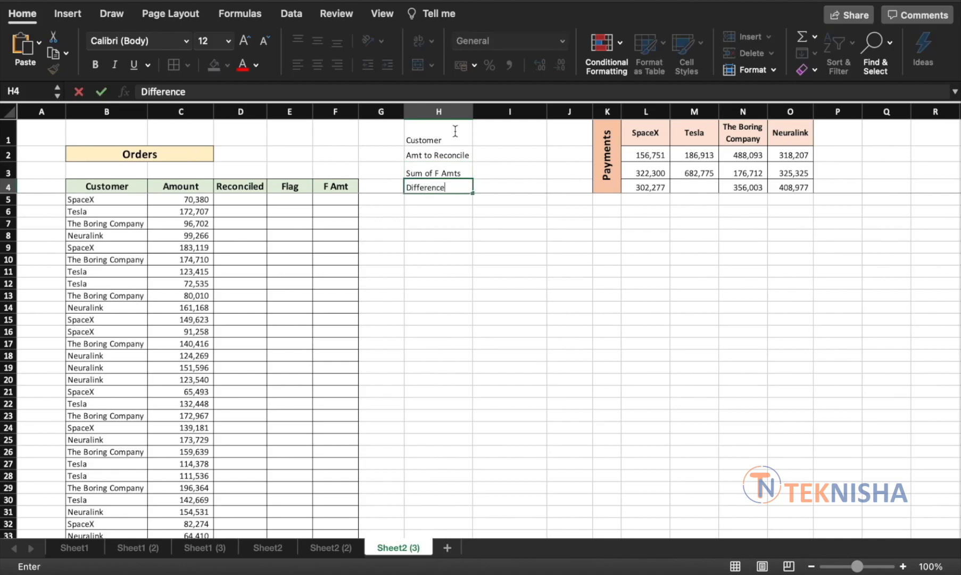
key(Return)
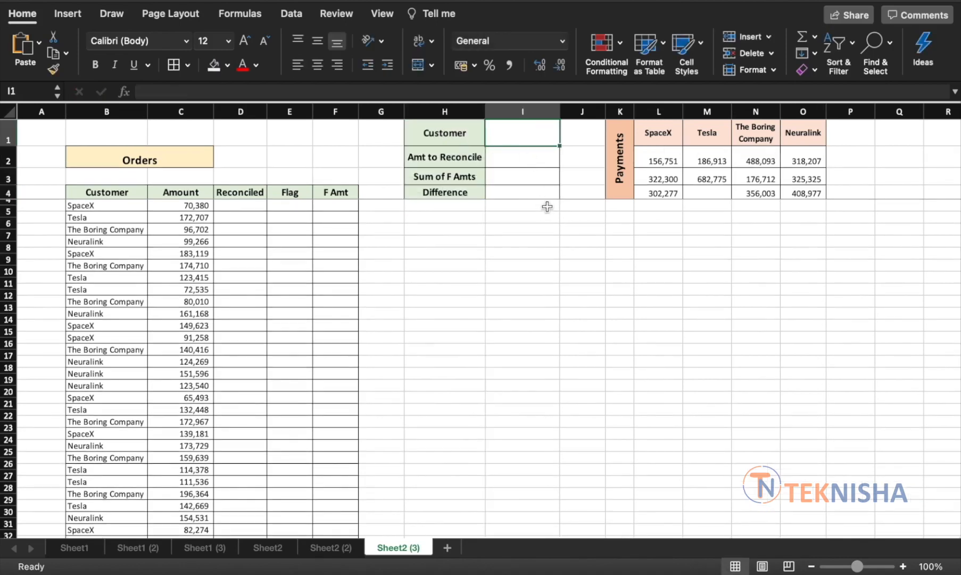
- Enter SpaceX as the customer in I1 and its first payment, 156751, as the amount to reconcile in I2
drag(547, 206, 525, 134)
click(526, 134)
text(SpaceX)
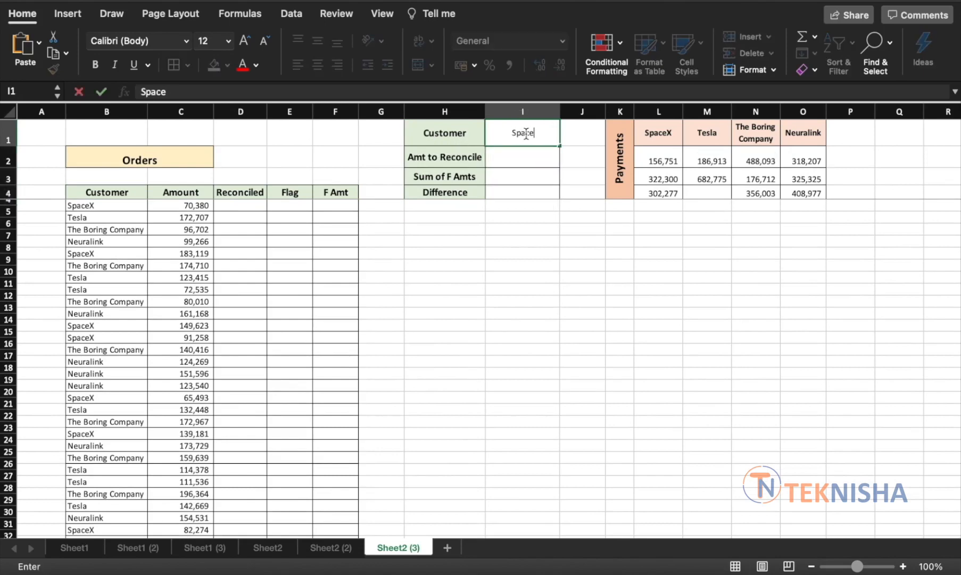
click(659, 160)
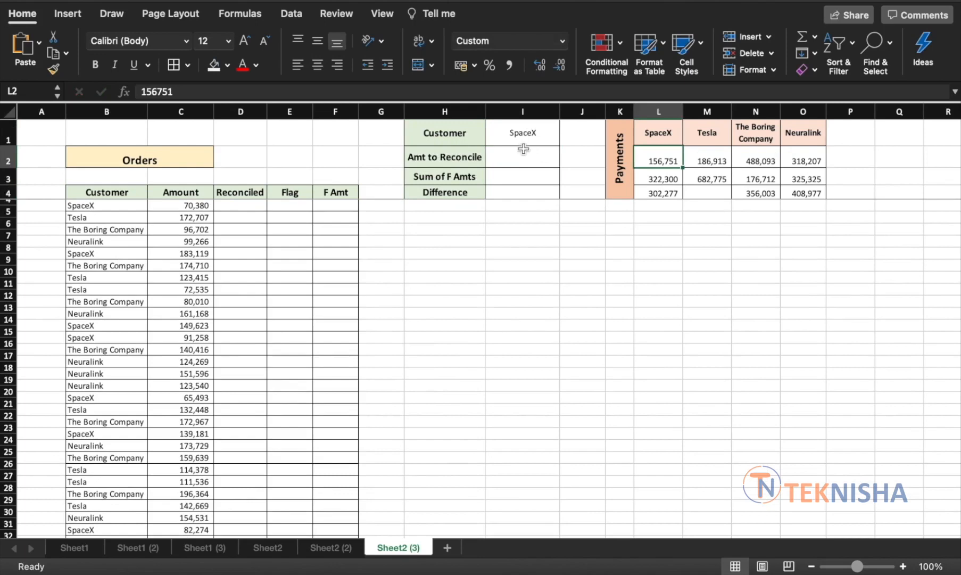
click(538, 162)
text(156751)
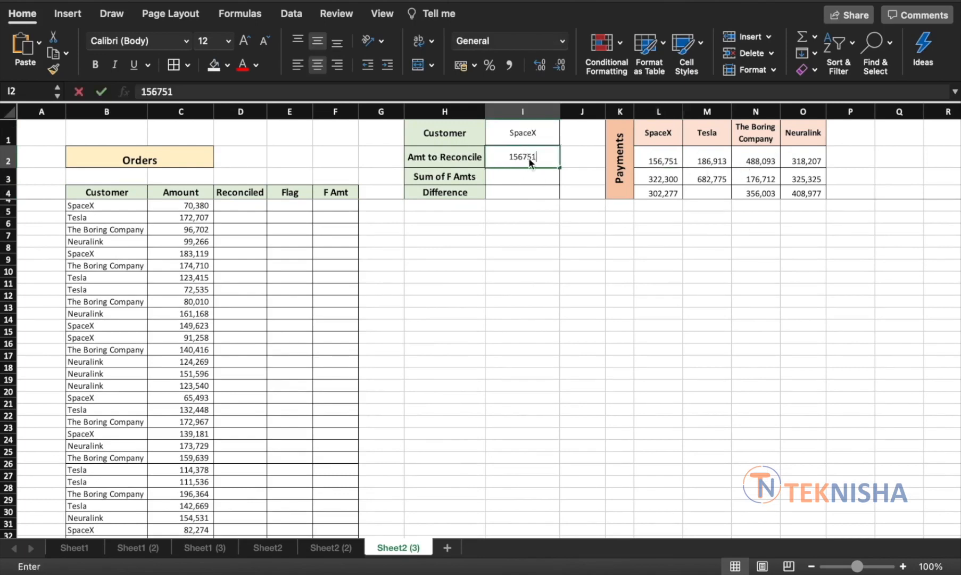
key(Return)
- Total the F Amt column in I3 with the formula =SUM(F5:F33)
scroll(516, 181, down, 1)
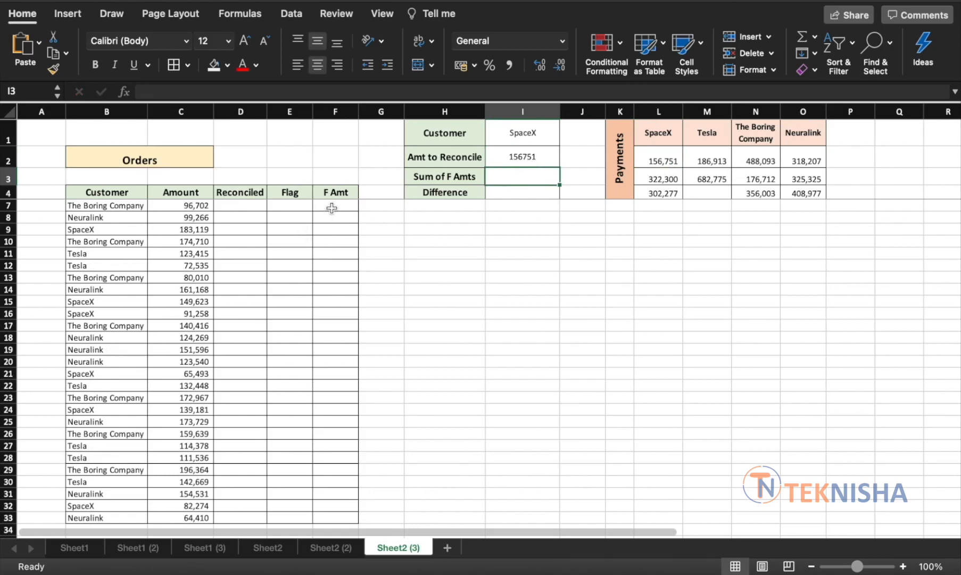
text(=sum()
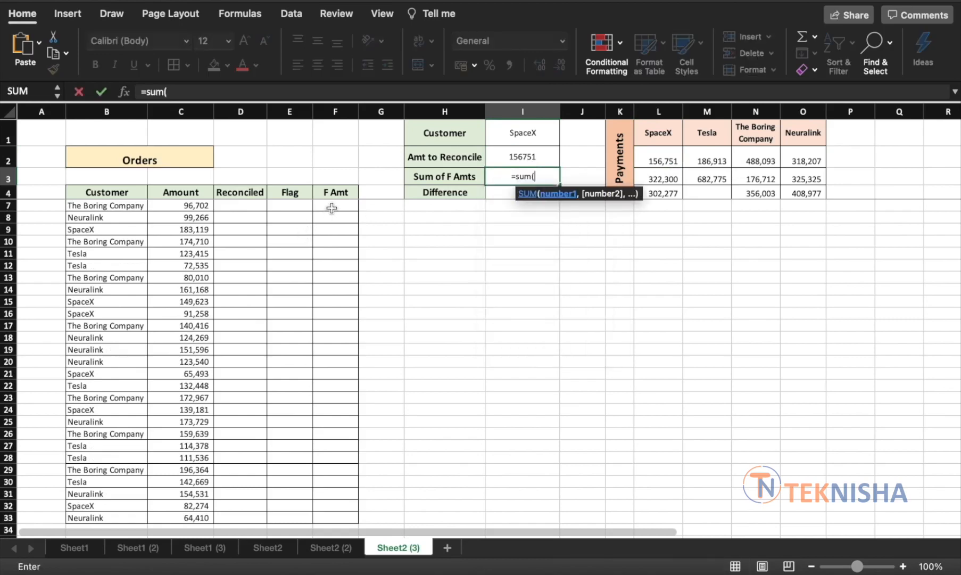
drag(335, 205, 345, 502)
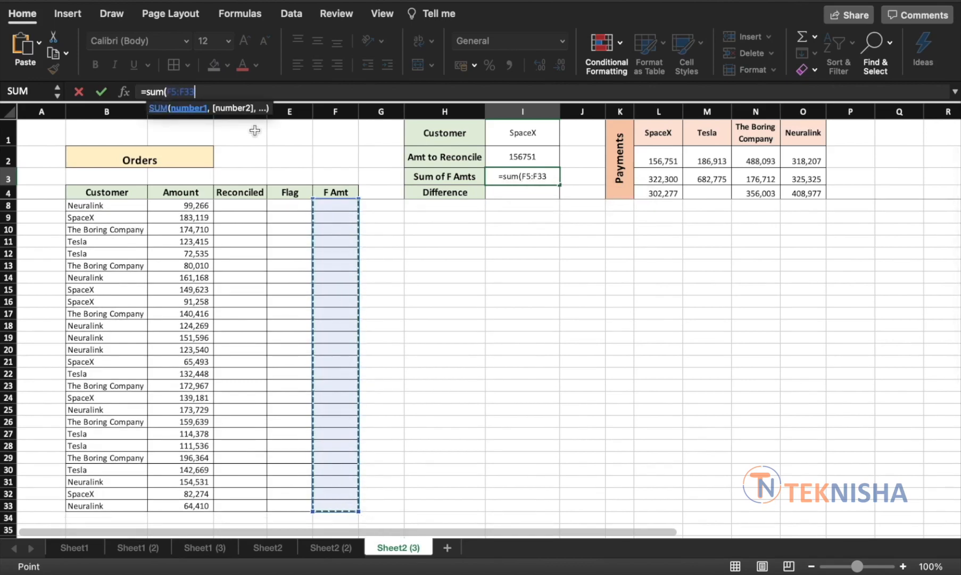
text())
key(Return)
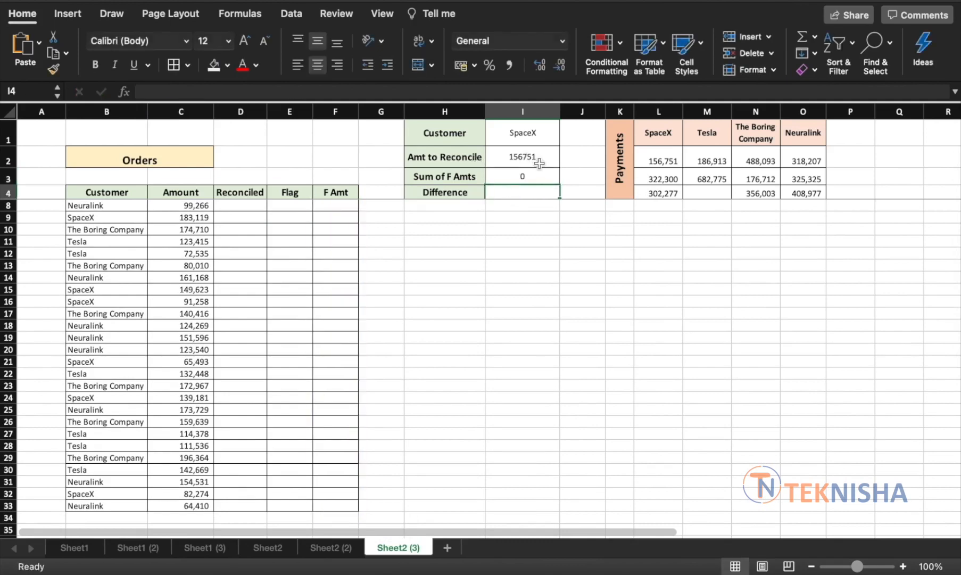
- Calculate the difference in I4 with the formula =I2-I3
text(=)
click(537, 159)
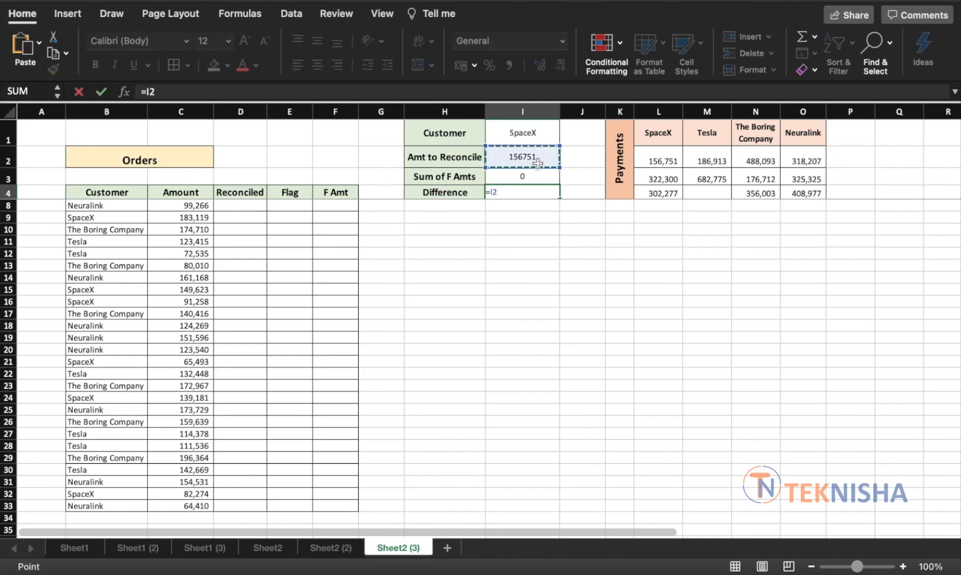
text(-)
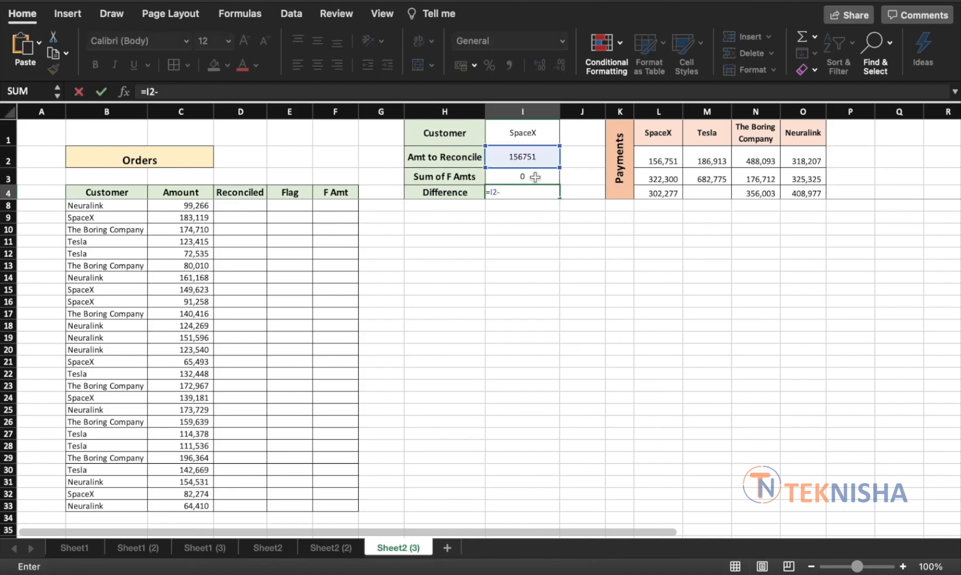
click(535, 177)
key(Return)
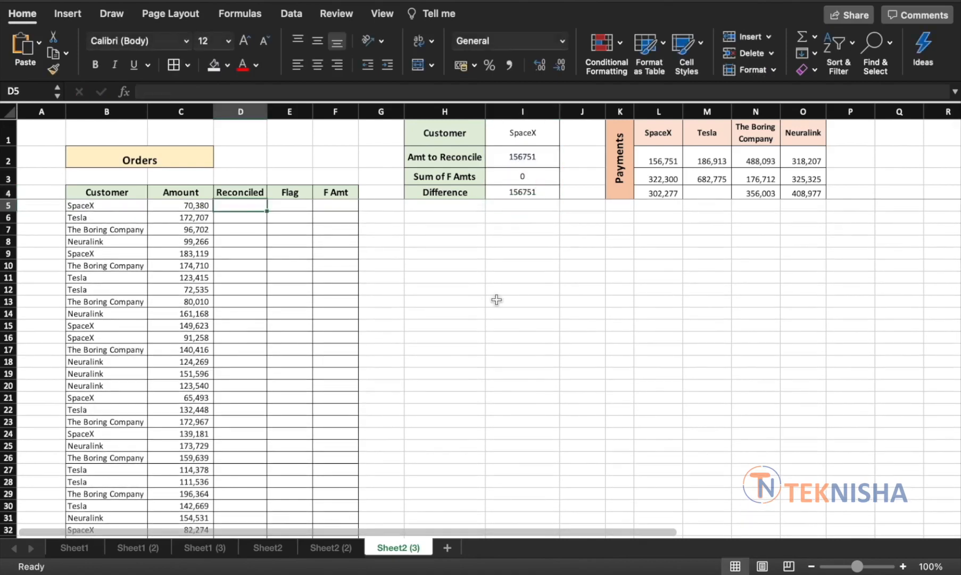
- Enter 0 in D5 and copy it down the Reconciled column to D33
scroll(287, 269, down, 3)
scroll(284, 263, up, 3)
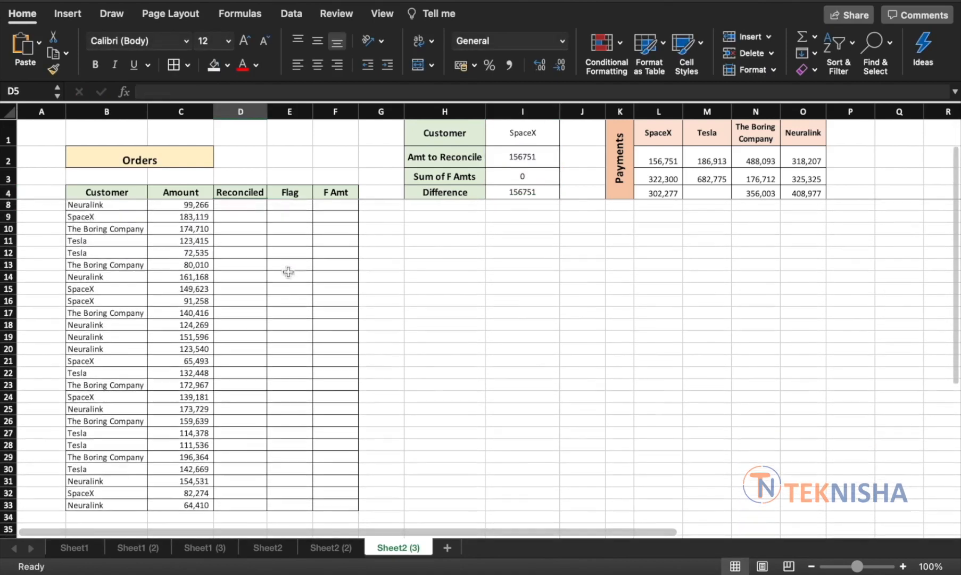
text(0)
key(ctrl+Return)
key(super+c)
drag(233, 219, 248, 518)
key(super+v)
scroll(279, 435, up, 2)
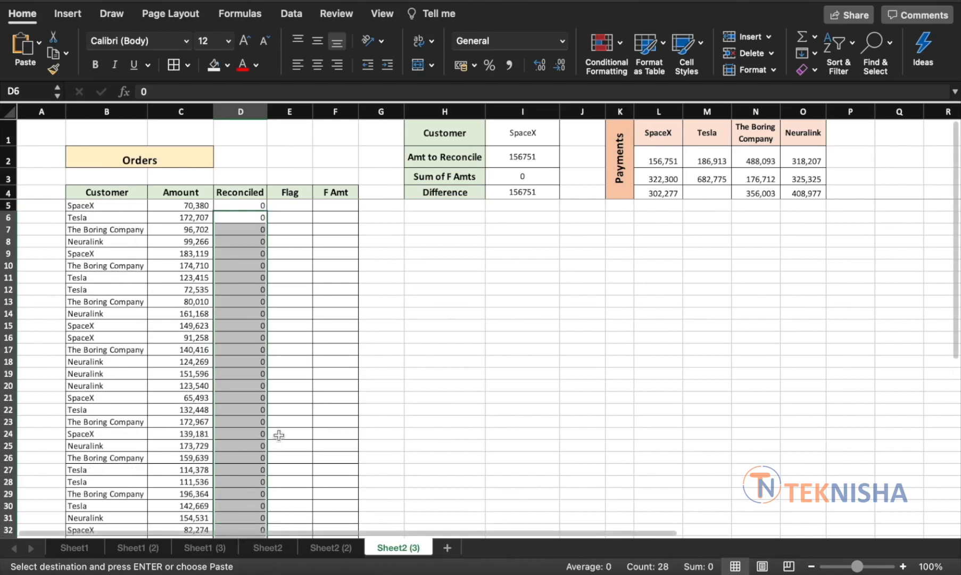
- Enter 1 in E5 and copy it down the Flag column to the last order row
click(292, 205)
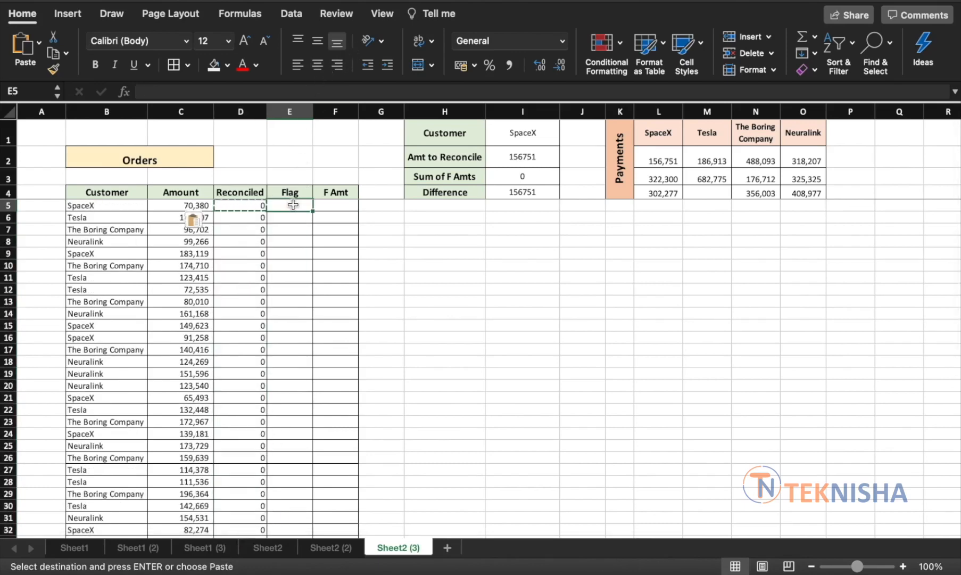
text(1)
key(Return)
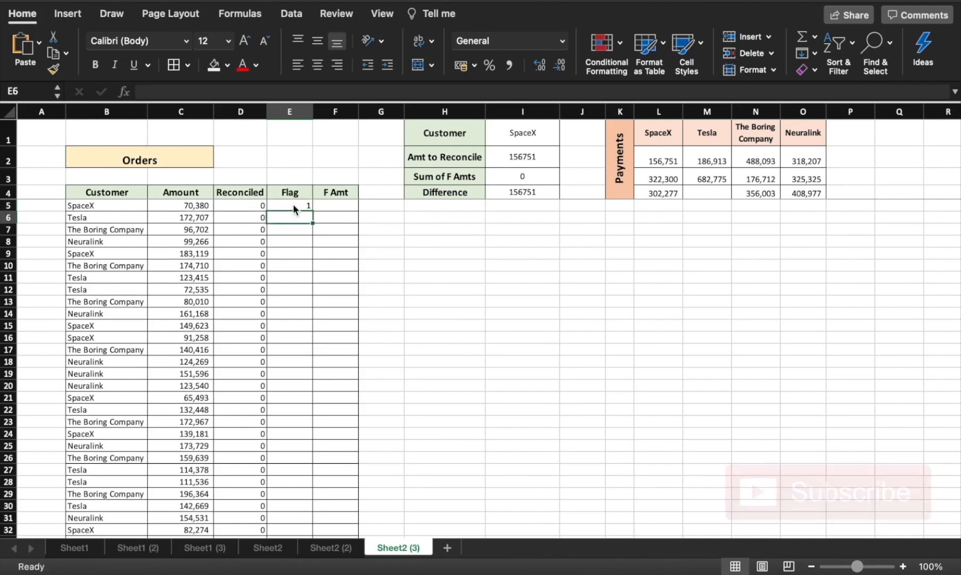
click(293, 203)
key(super+c)
drag(286, 219, 288, 507)
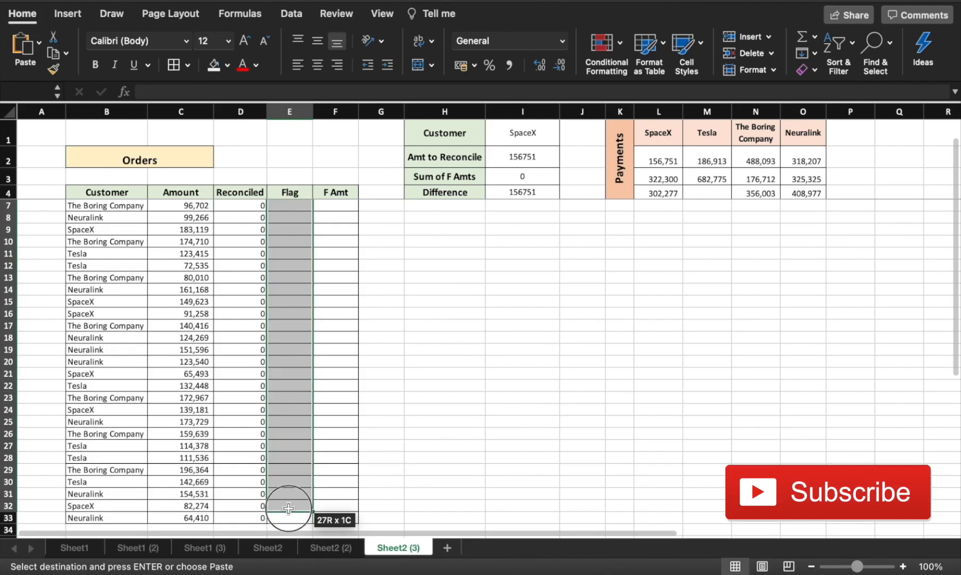
key(Return)
click(380, 266)
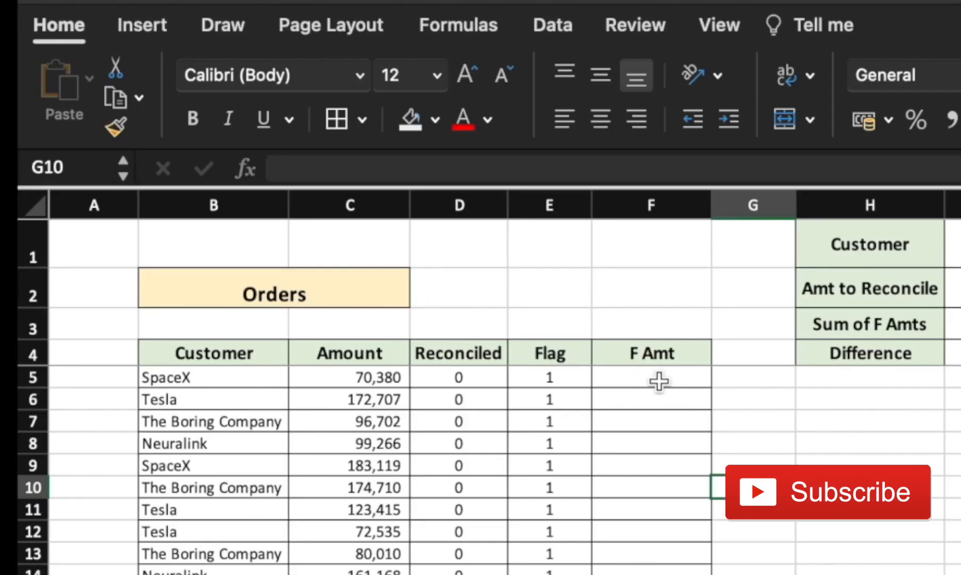
- Enter the formula =IF(D5=1,0,C5*E5) in F5 for the first order's F Amt
click(659, 381)
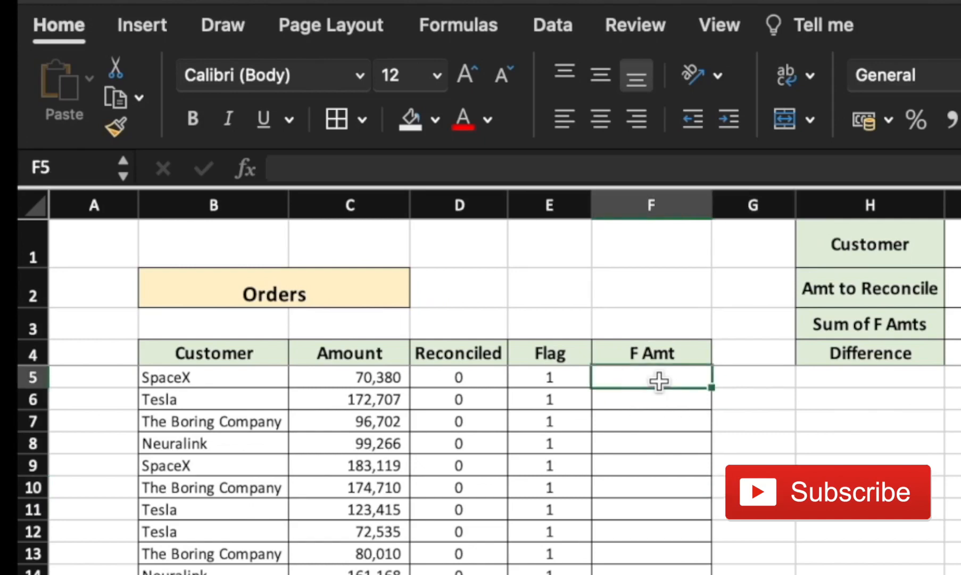
text(=if()
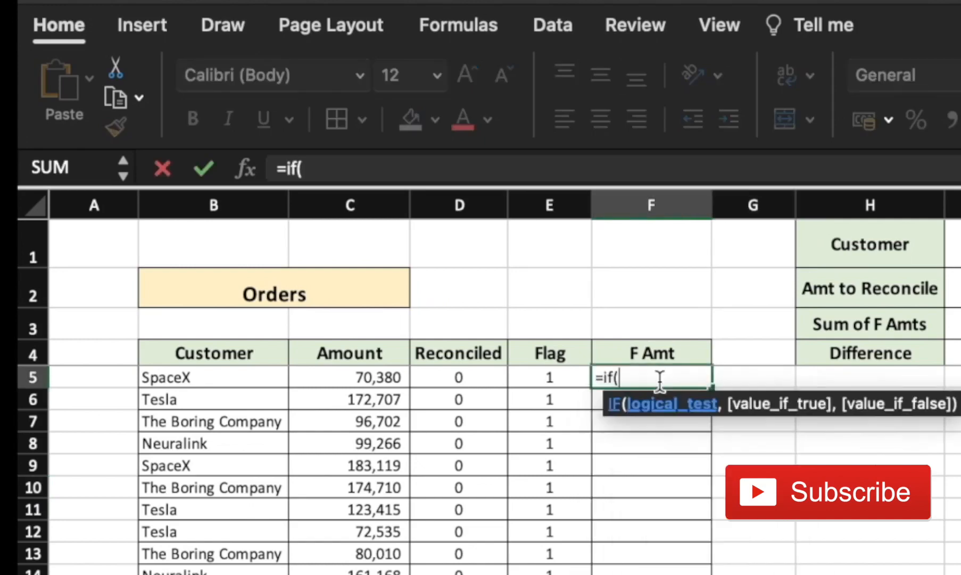
click(482, 380)
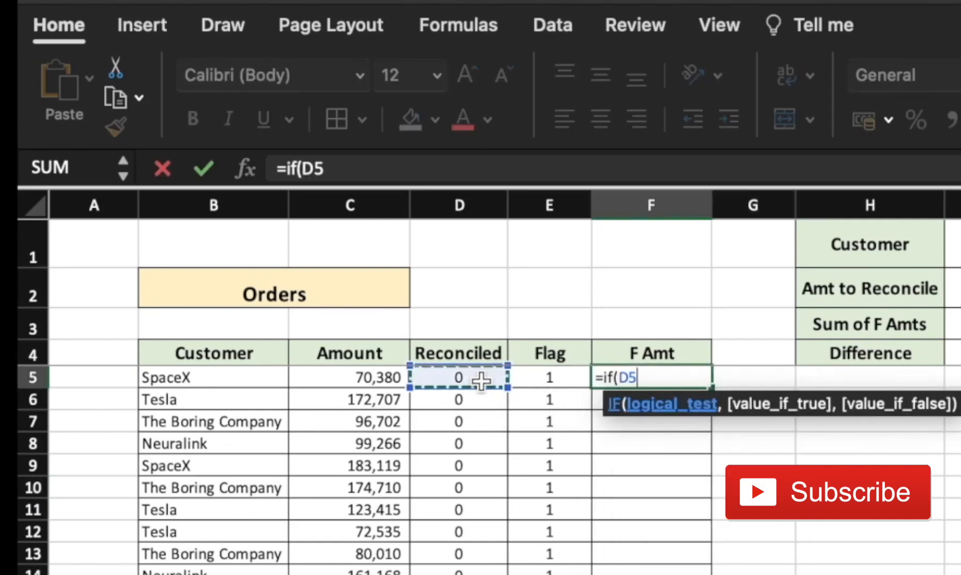
text(=1,)
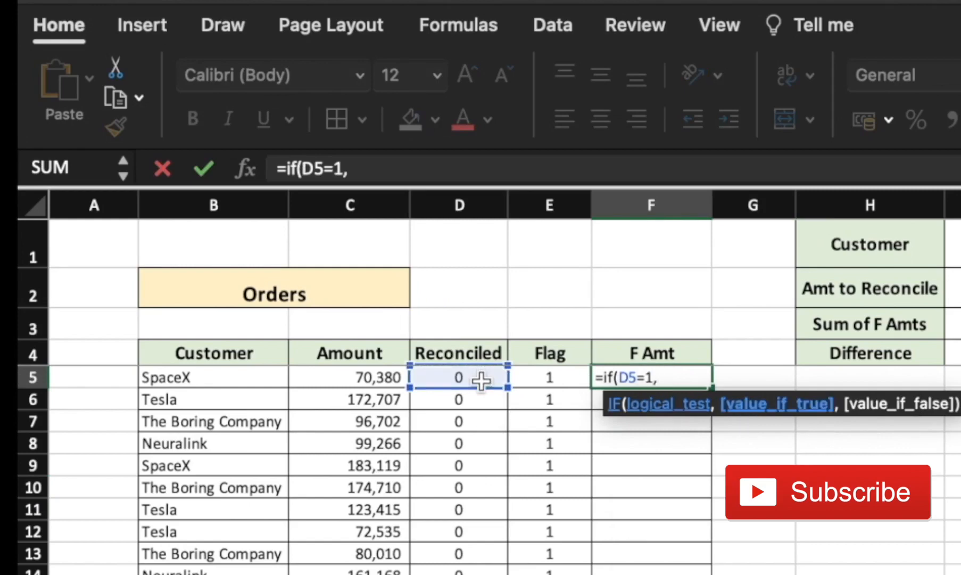
text(0)
text(,)
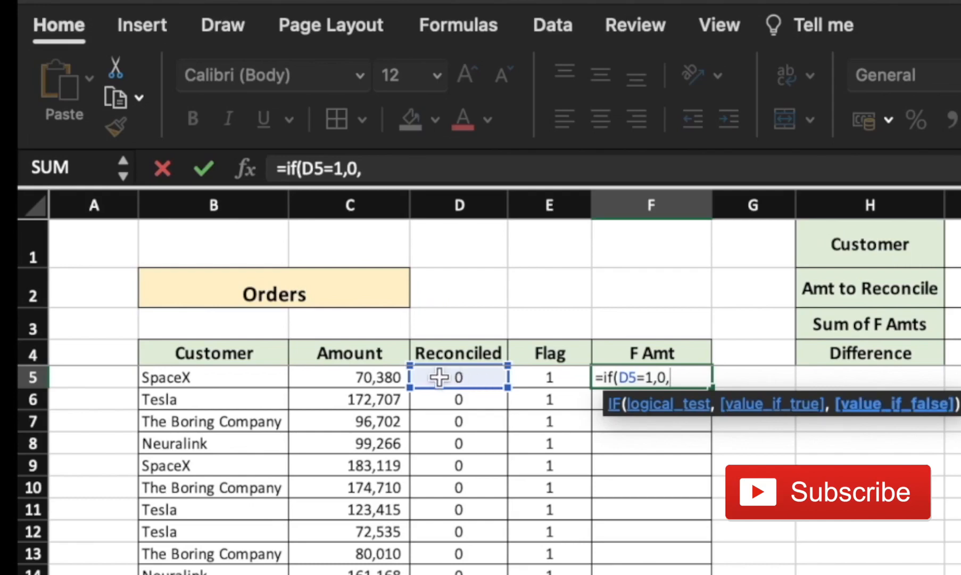
click(347, 379)
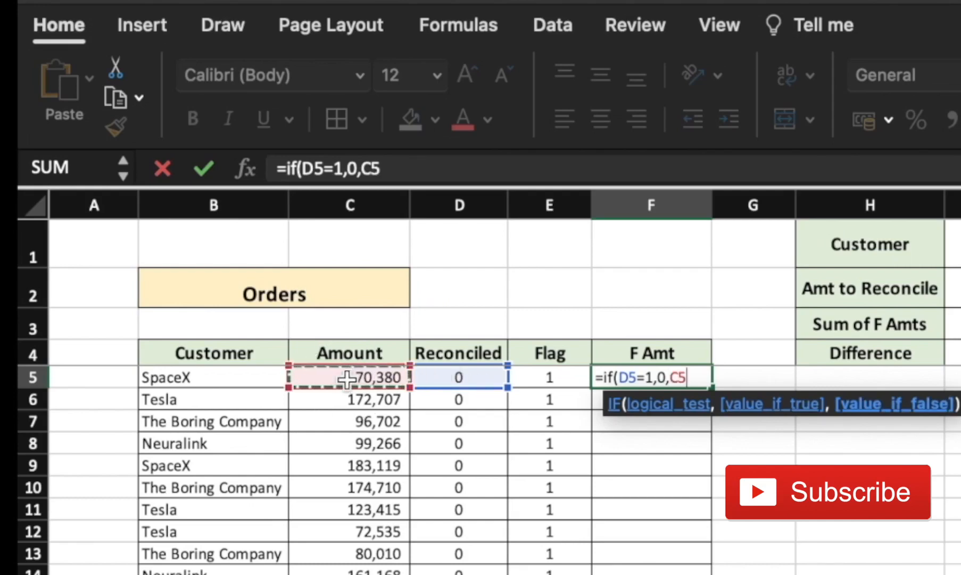
text(*)
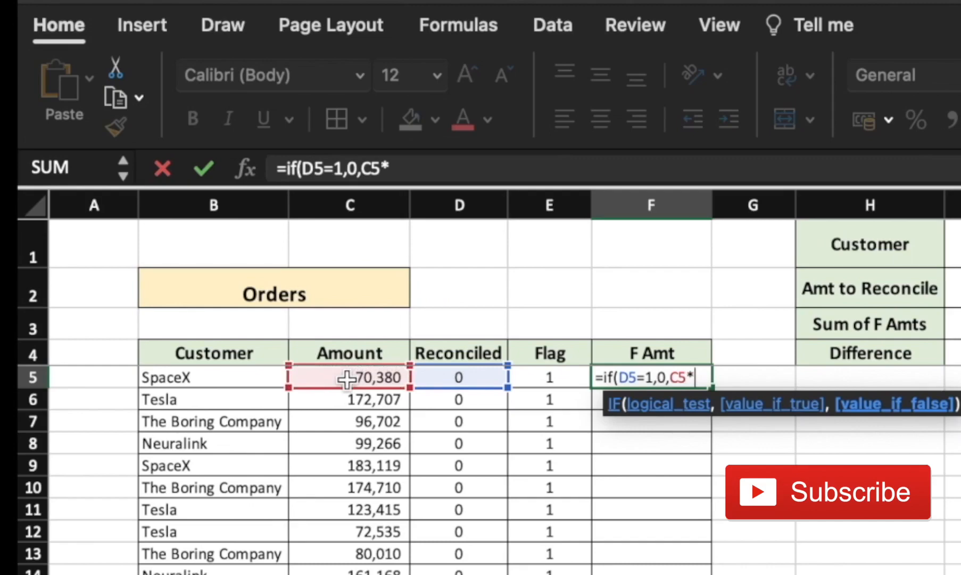
click(548, 375)
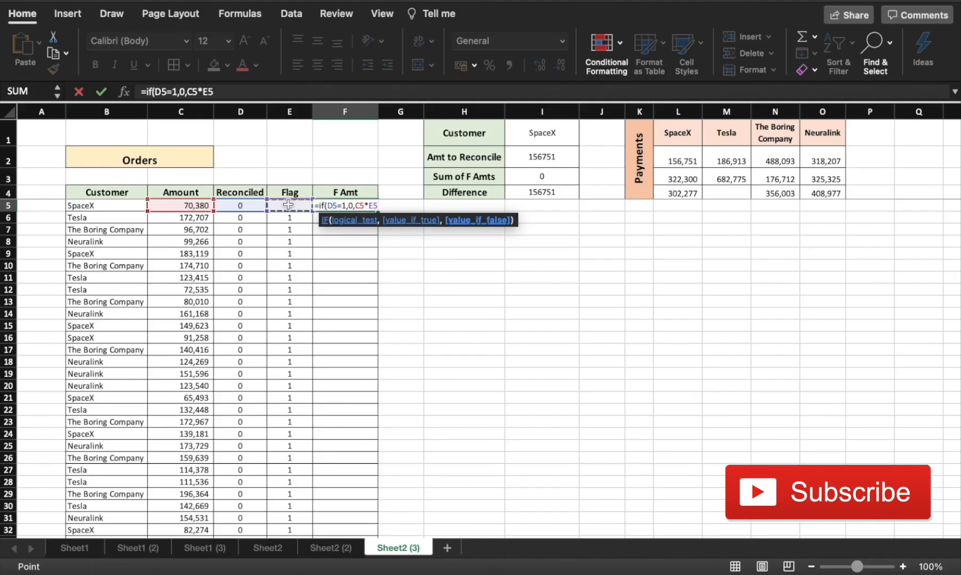
key(Return)
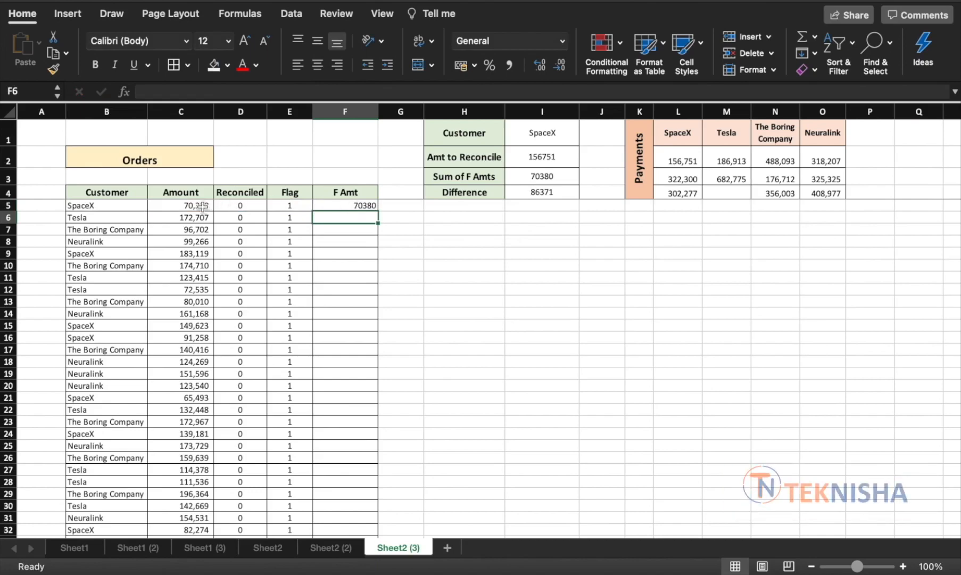
- Copy the F Amt formula from F5 down the column to the last order row, F33
click(349, 205)
double_click(378, 212)
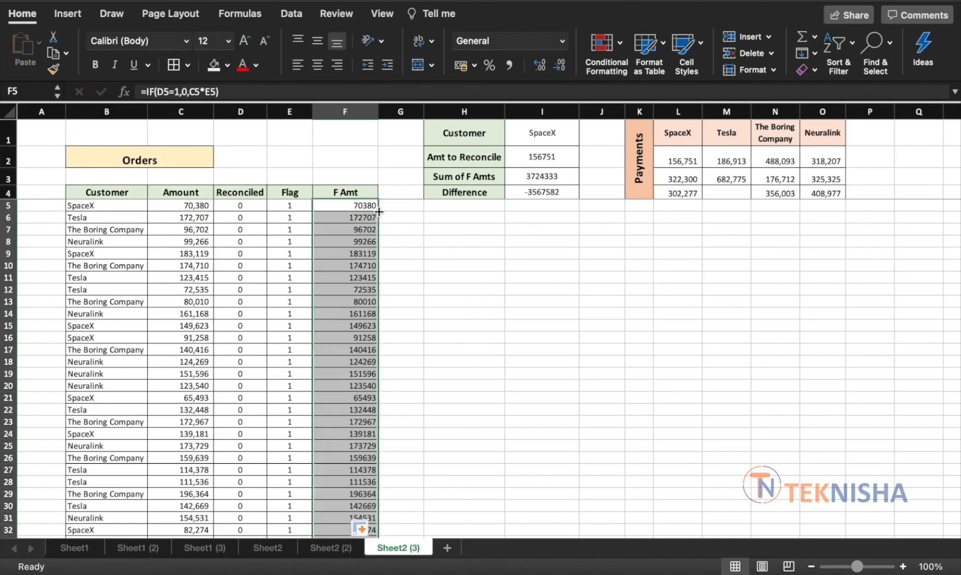
scroll(500, 316, down, 1)
scroll(500, 316, up, 1)
- Add a conditional format to Reconciled cells D5:D33 that gives values equal to 1 a Yellow Fill with Dark Yellow Text
drag(252, 206, 243, 514)
click(602, 43)
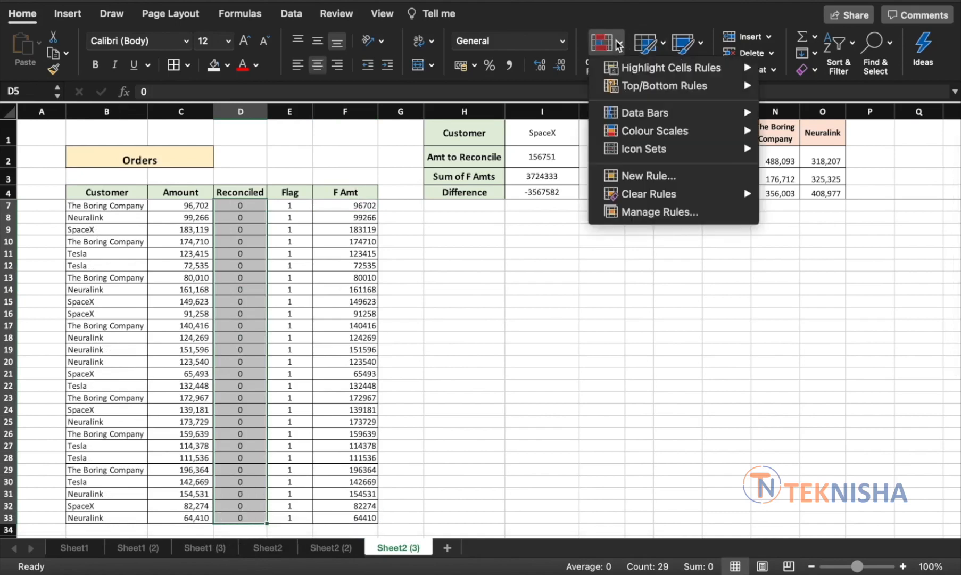
mouse_move(724, 72)
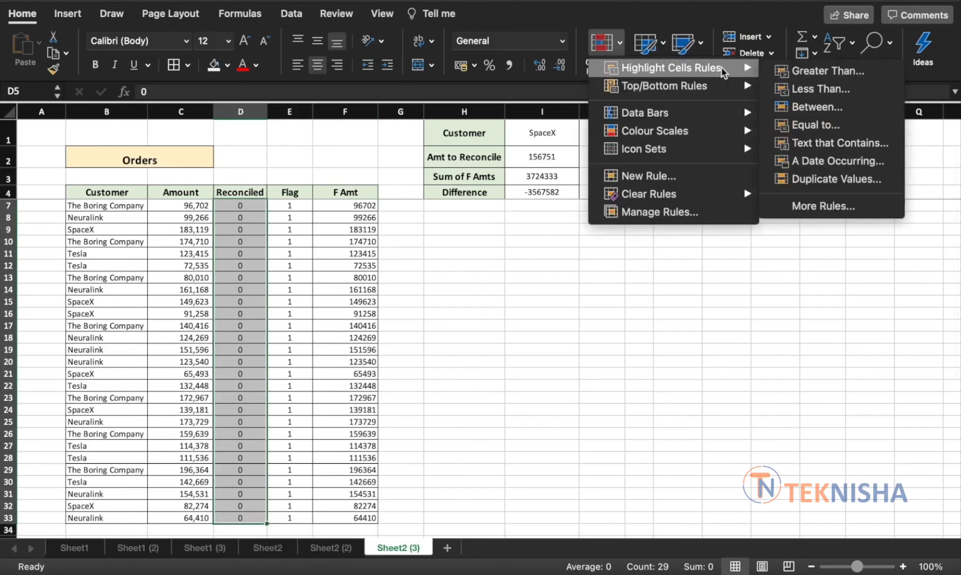
click(803, 128)
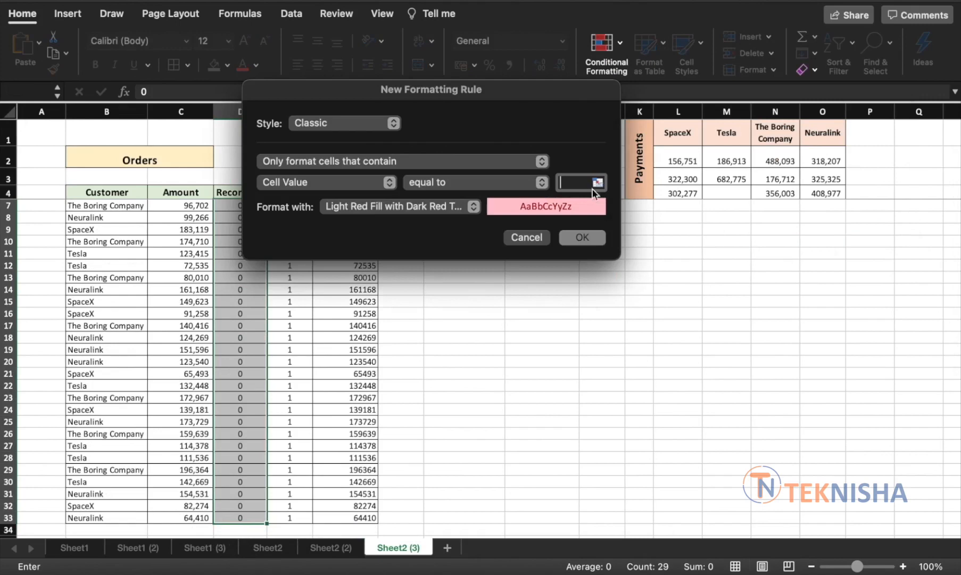
click(474, 207)
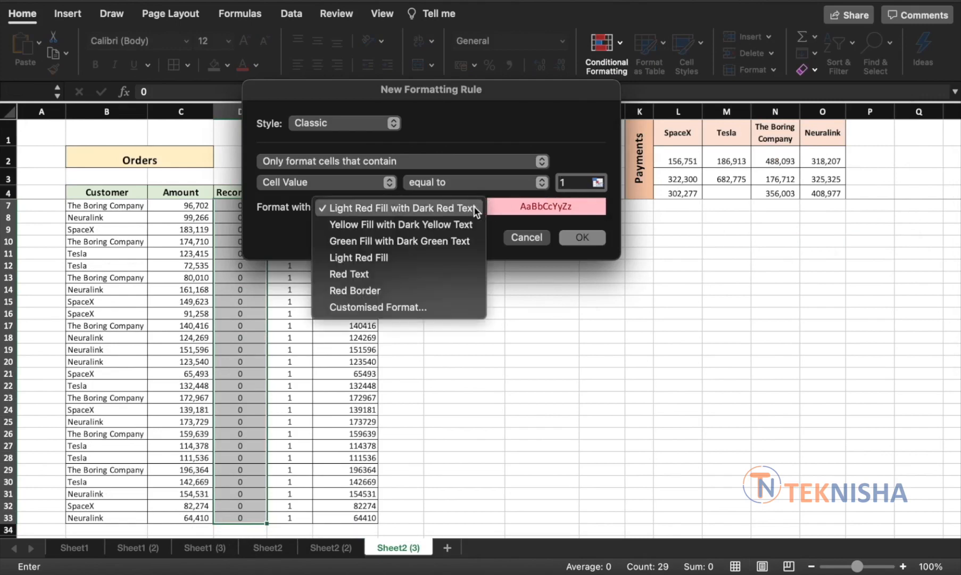
click(429, 220)
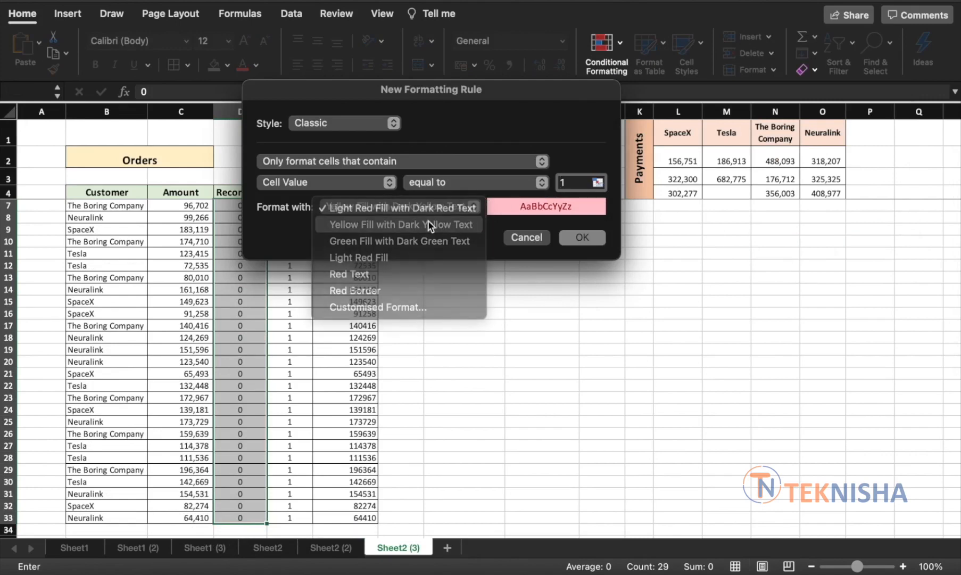
click(572, 239)
scroll(280, 210, up, 2)
- Add a conditional format to Flag cells E5:E33 that gives values equal to 1 a Green Fill with Dark Green Text
double_click(292, 206)
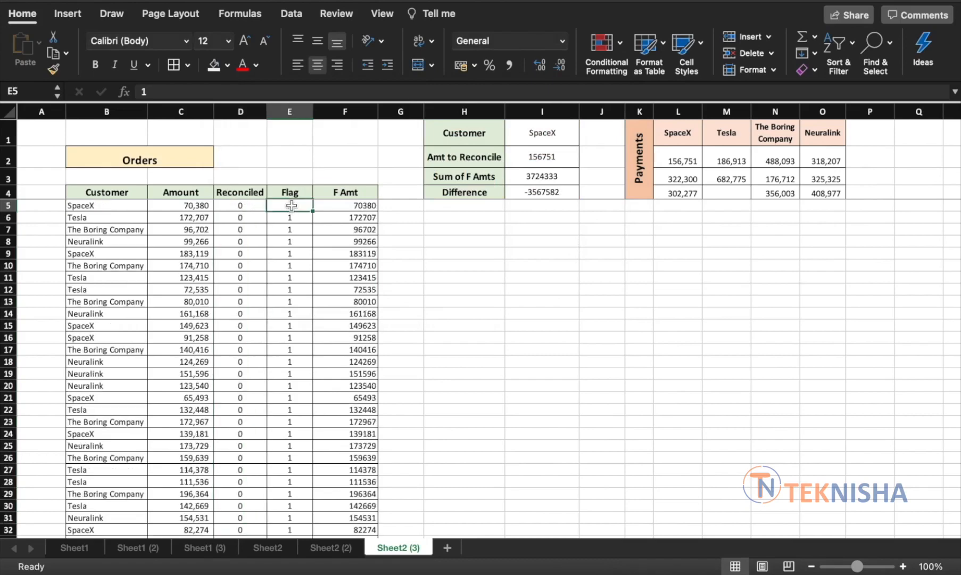
click(366, 304)
drag(290, 206, 293, 527)
click(616, 49)
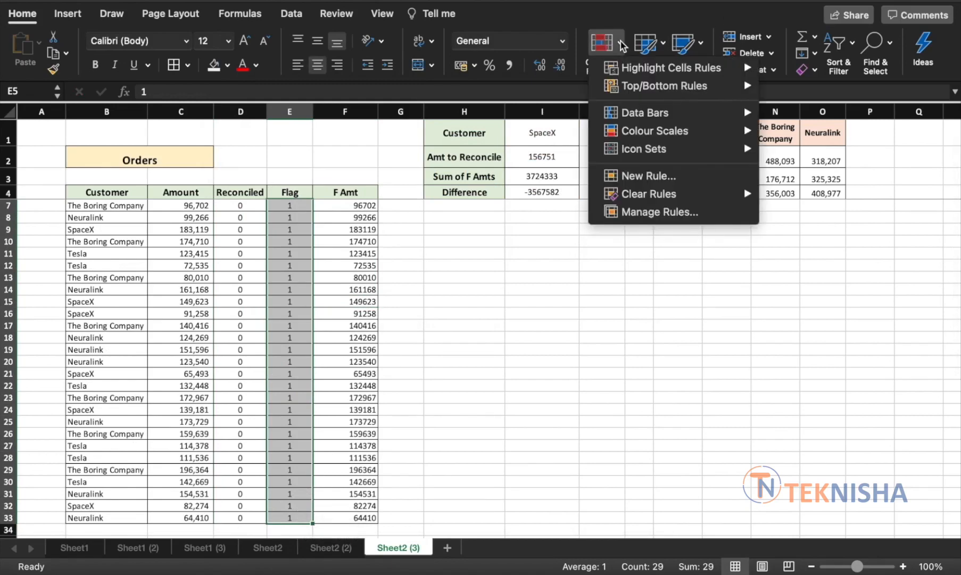
mouse_move(712, 68)
click(832, 125)
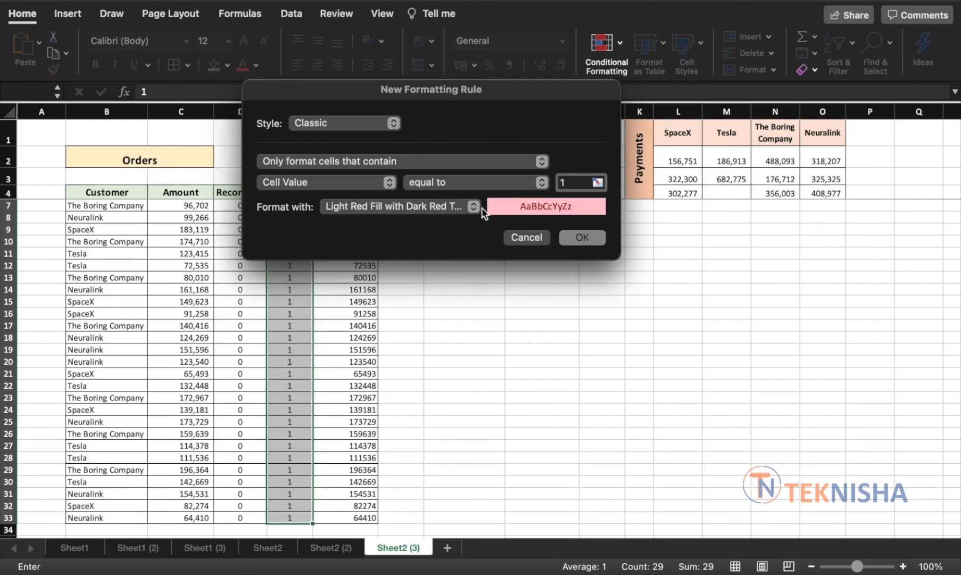
click(476, 208)
click(418, 240)
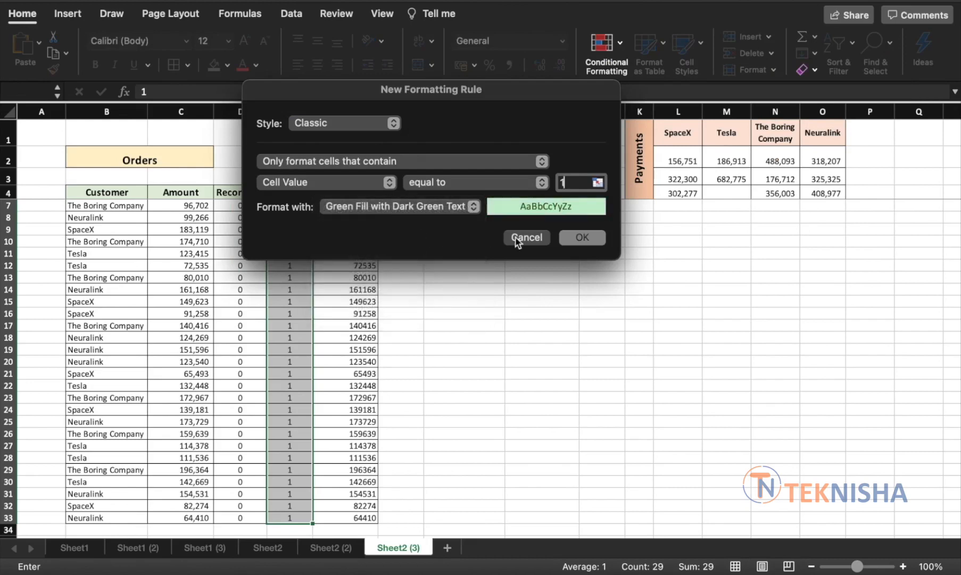
click(578, 237)
click(374, 325)
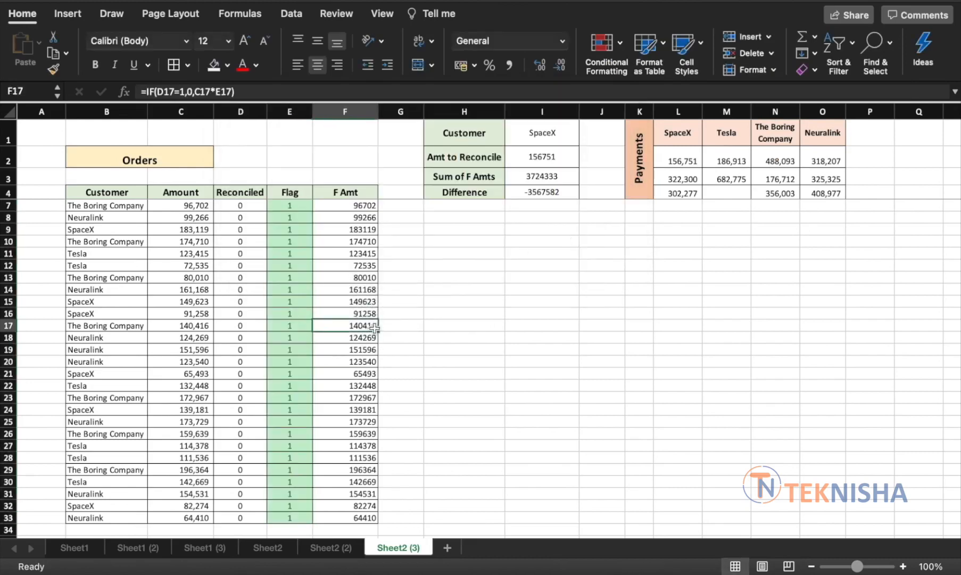
click(642, 289)
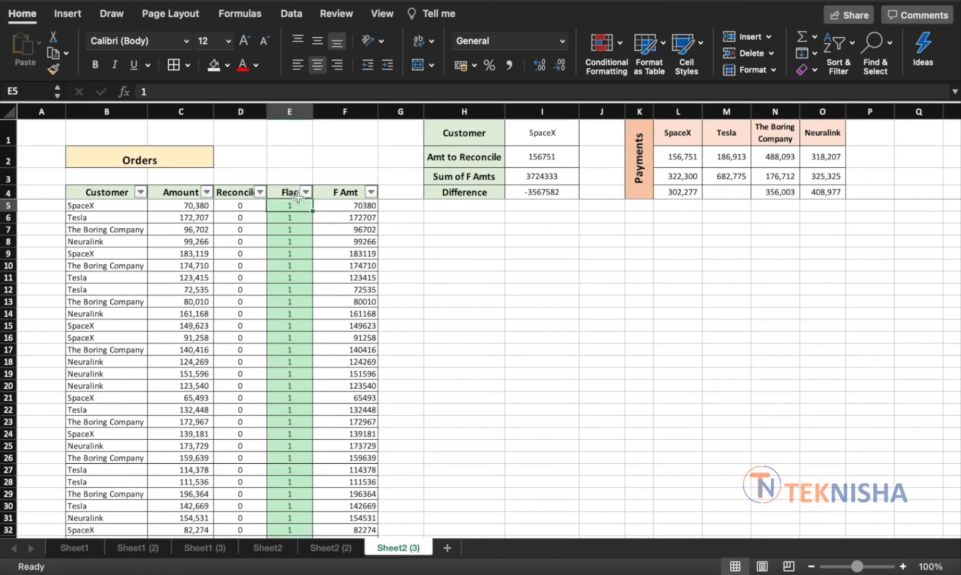
- Enter 0 in E5 and copy it down the Flag column to the last order row
text(0)
key(Return)
key(Up)
key(ctrl+c)
key(Down)
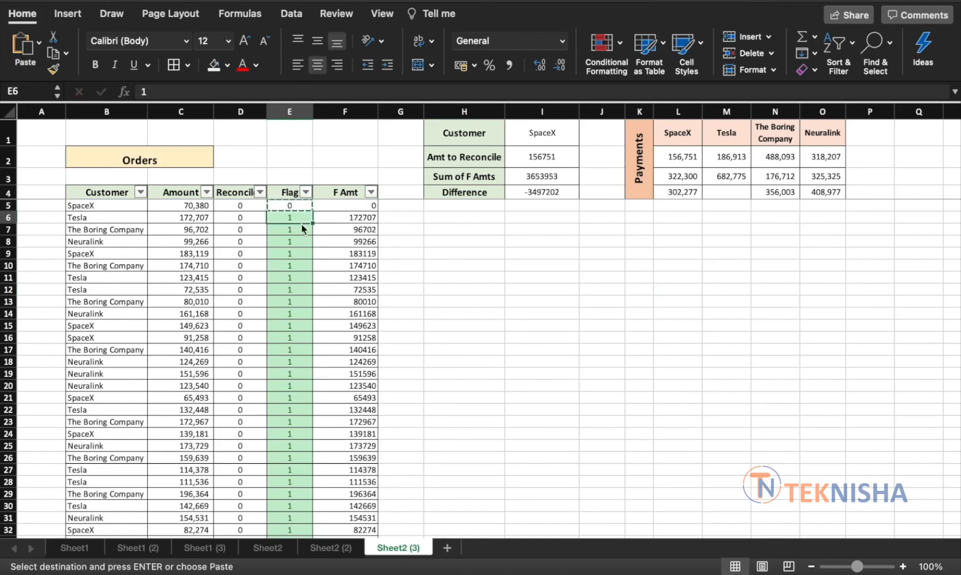
key(ctrl+shift+Down)
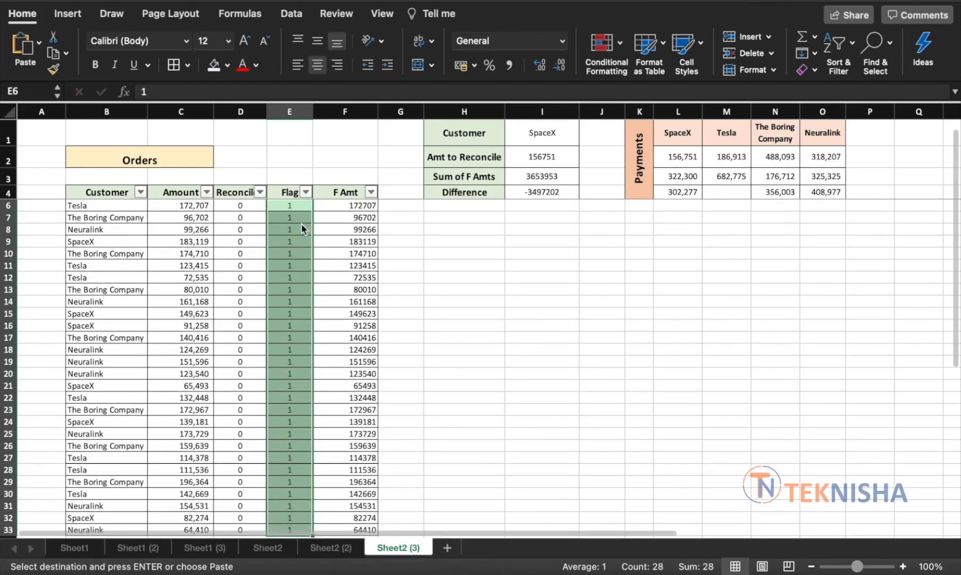
key(ctrl+v)
scroll(301, 222, up, 1)
click(335, 259)
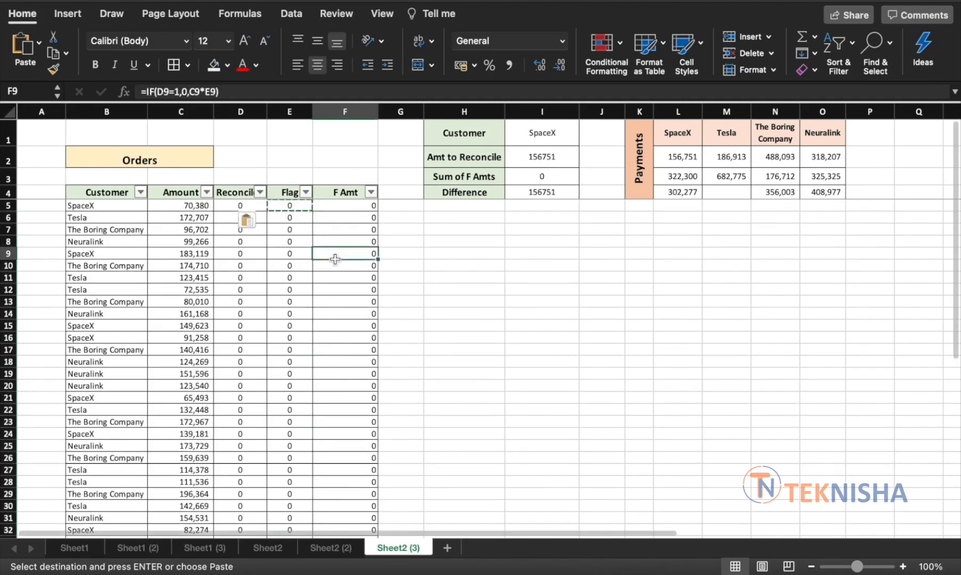
- Filter the orders table by Customer to show only the SpaceX orders
click(282, 191)
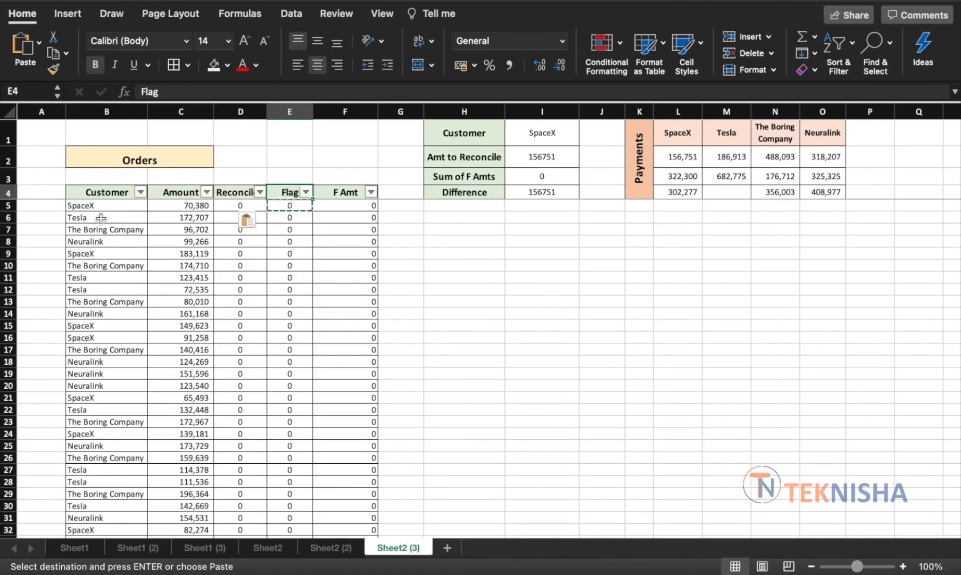
click(140, 192)
click(187, 366)
click(187, 396)
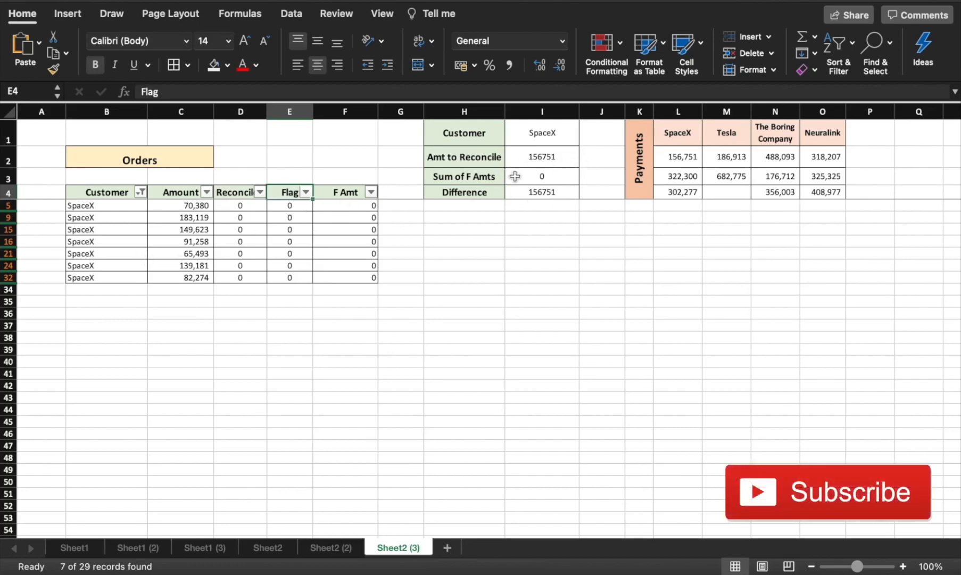
- Check the combined total of the SpaceX orders of 70,380 and 91,258, and set both their Flags to 1
click(192, 207)
super+click(181, 242)
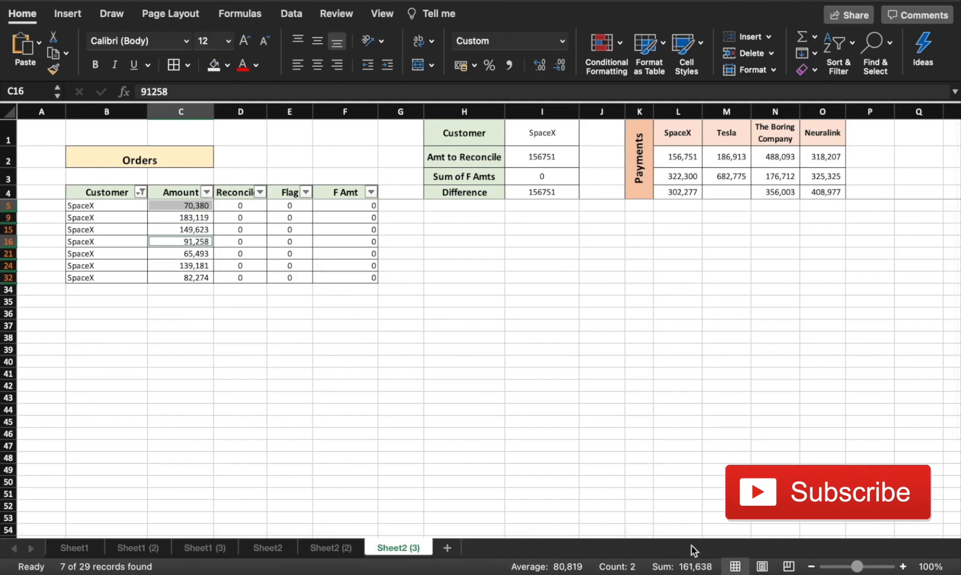
click(307, 206)
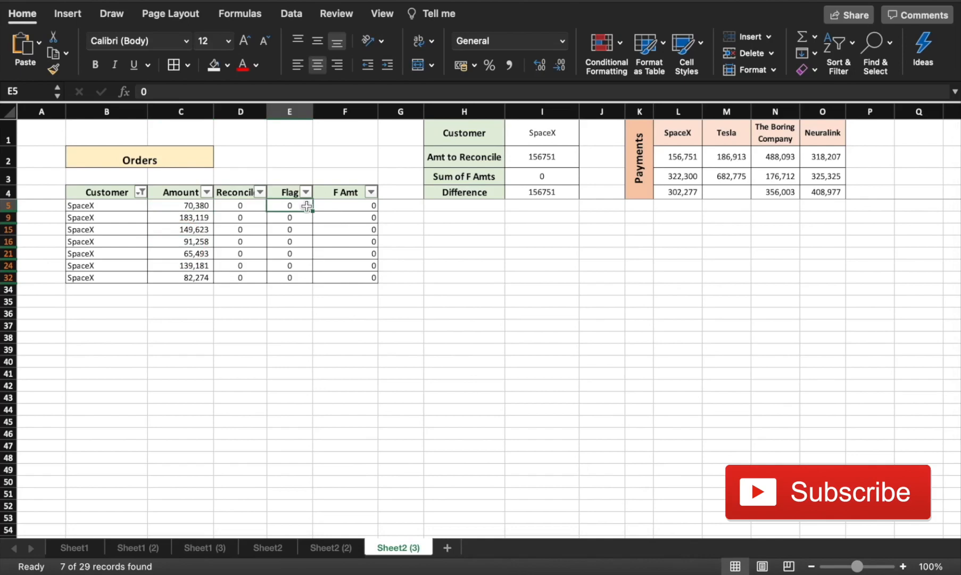
text(1)
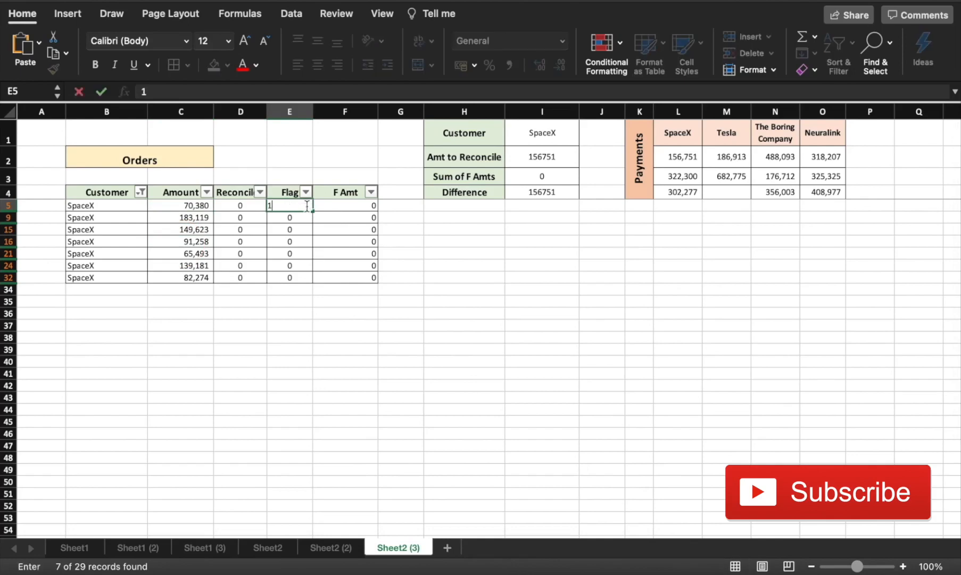
key(Return)
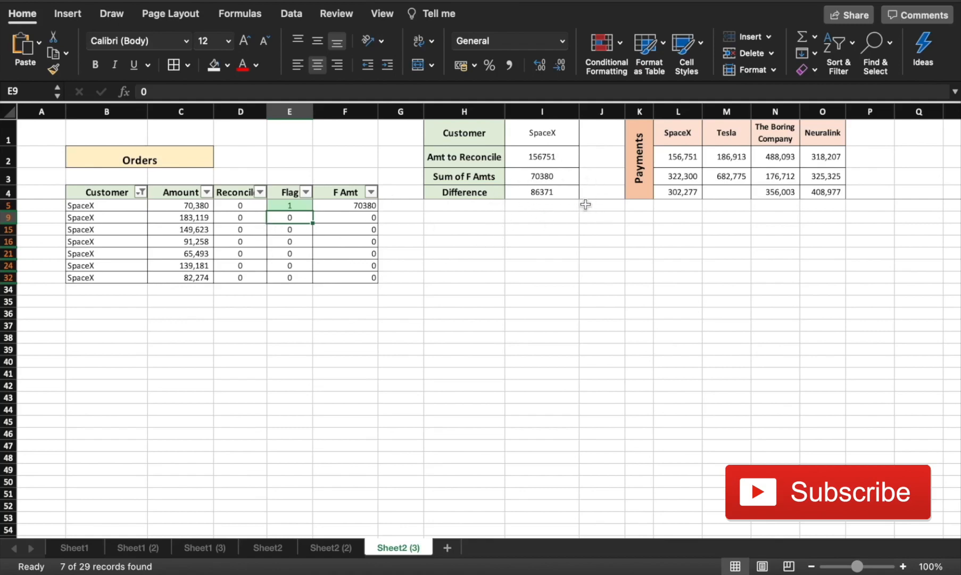
click(291, 239)
text(1)
key(Return)
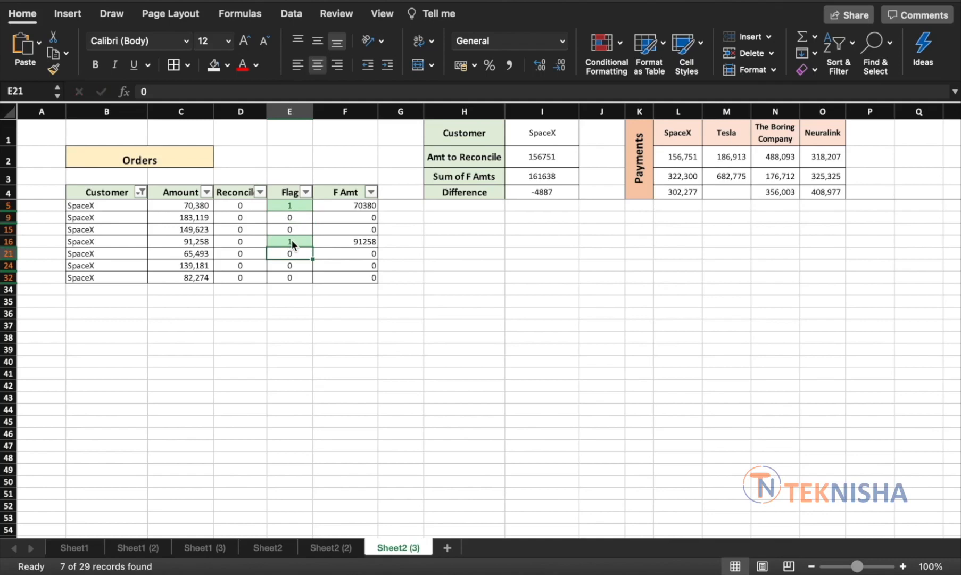
- Reset the Flag of the 70,380 order to 0 and set the Flag of the 65,493 order to 1
click(293, 205)
text(0)
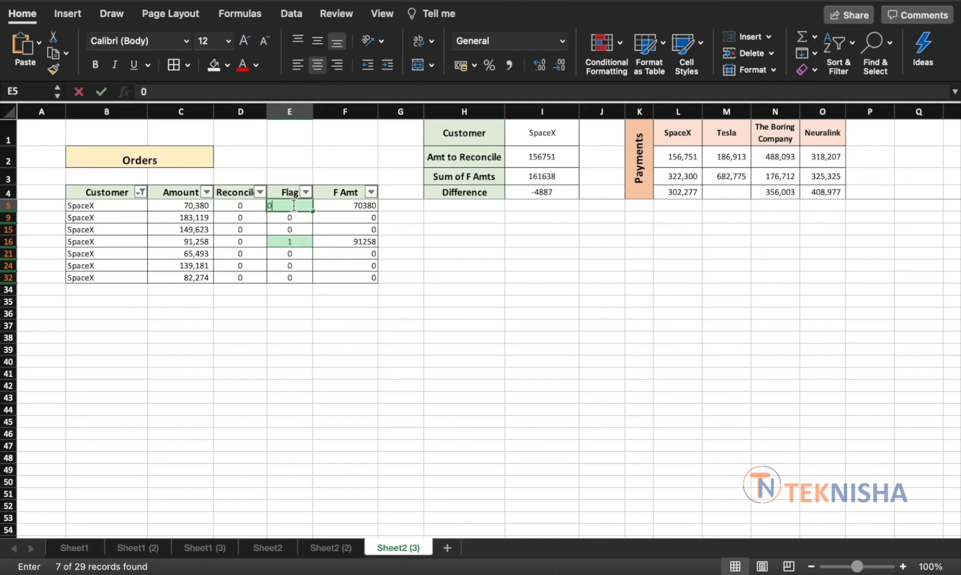
key(Return)
click(281, 253)
text(1)
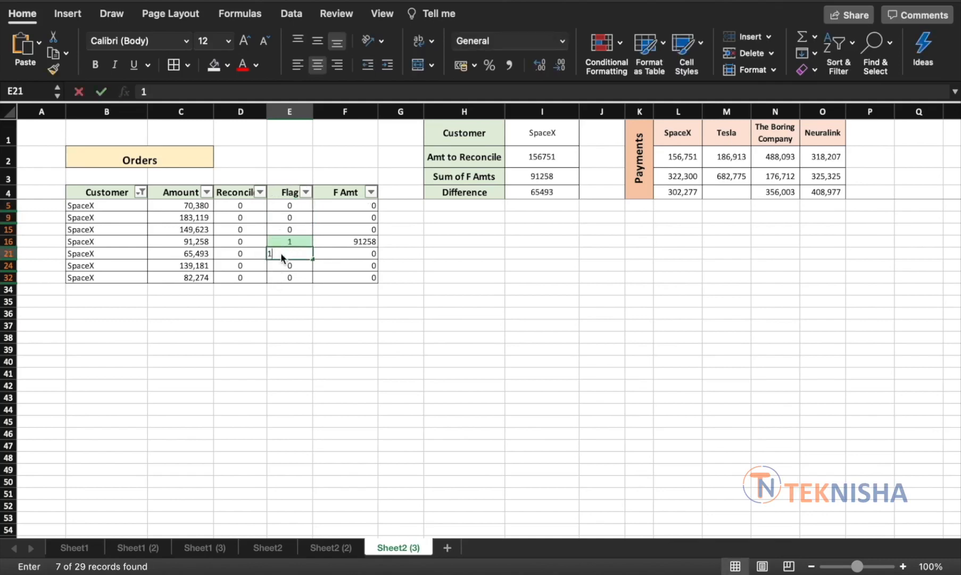
key(Return)
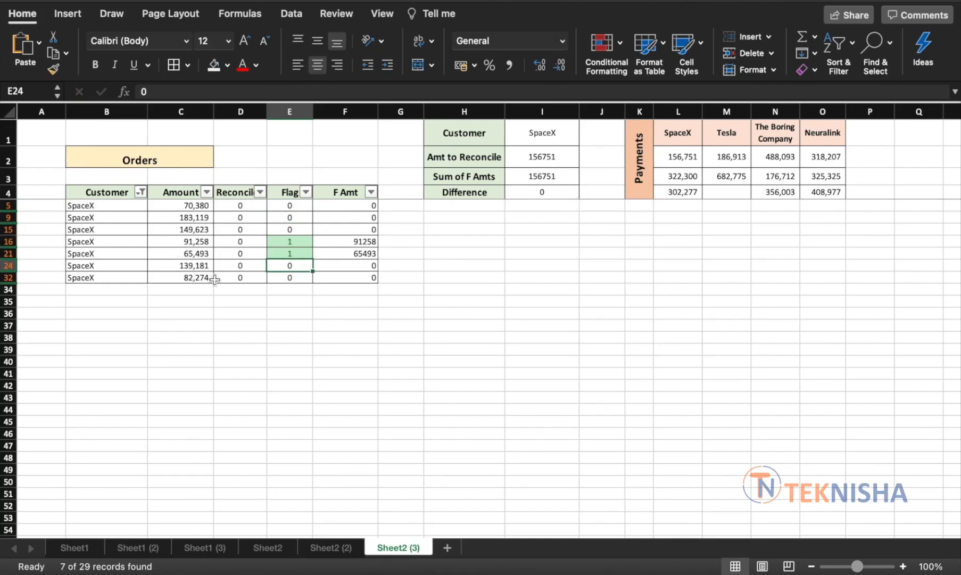
- Mark the SpaceX orders of 91,258 and 65,493 as reconciled by entering 1 in the Reconciled column
click(254, 242)
text(1)
key(Return)
text(1)
key(Return)
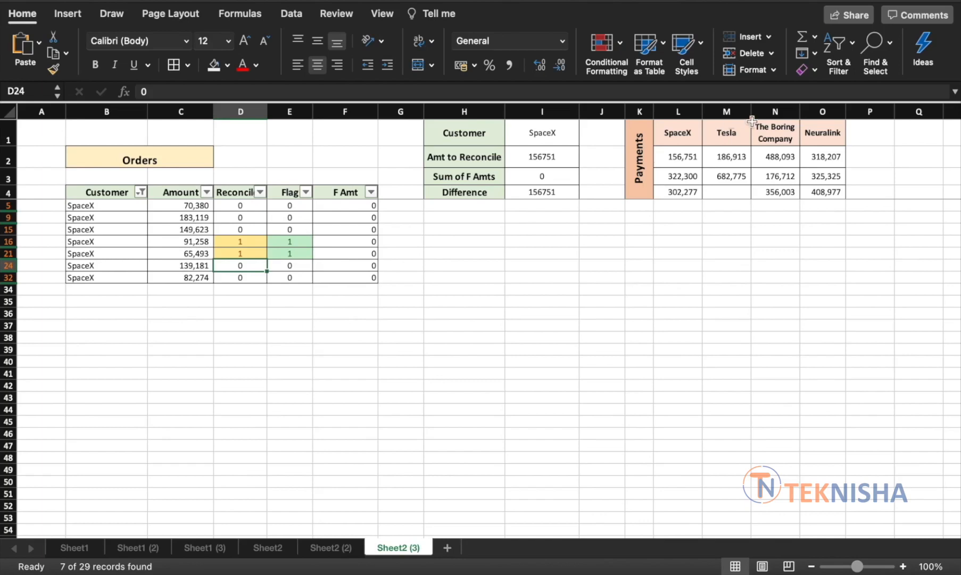
- Set the Amt to Reconcile in I2 to SpaceX's second payment, 322300
click(692, 179)
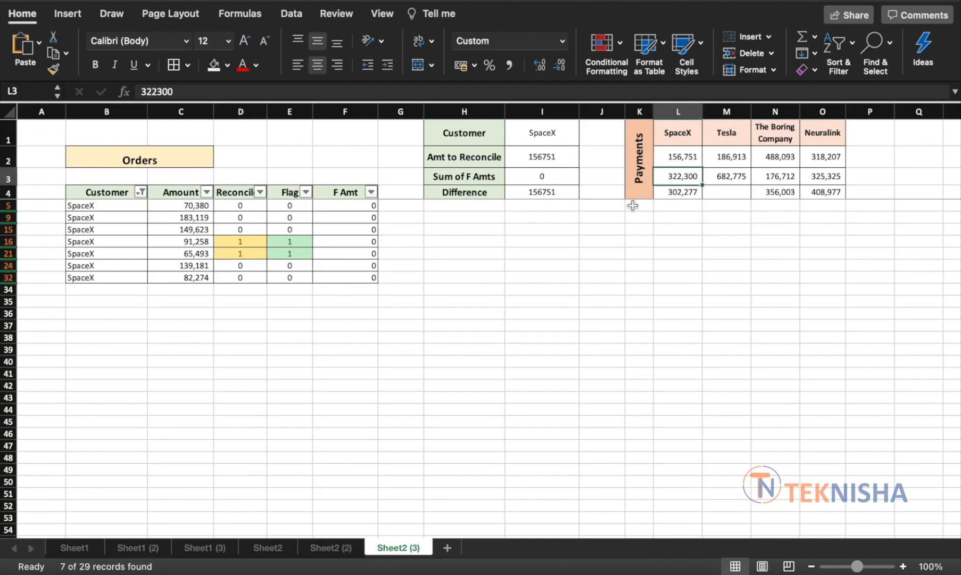
click(556, 157)
text(322300)
key(Return)
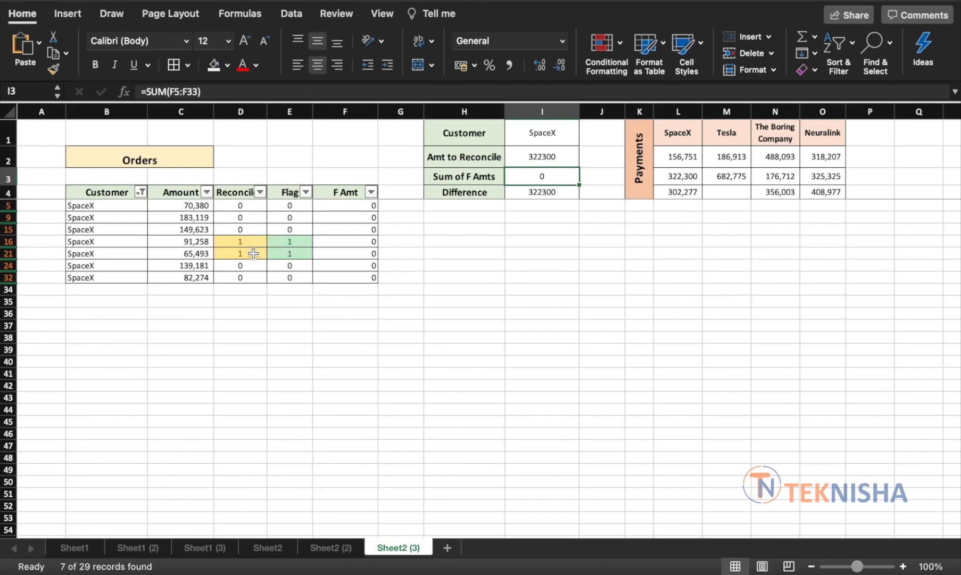
- Set the Flag to 1 for the SpaceX orders of 149,623 and 183,119
click(300, 228)
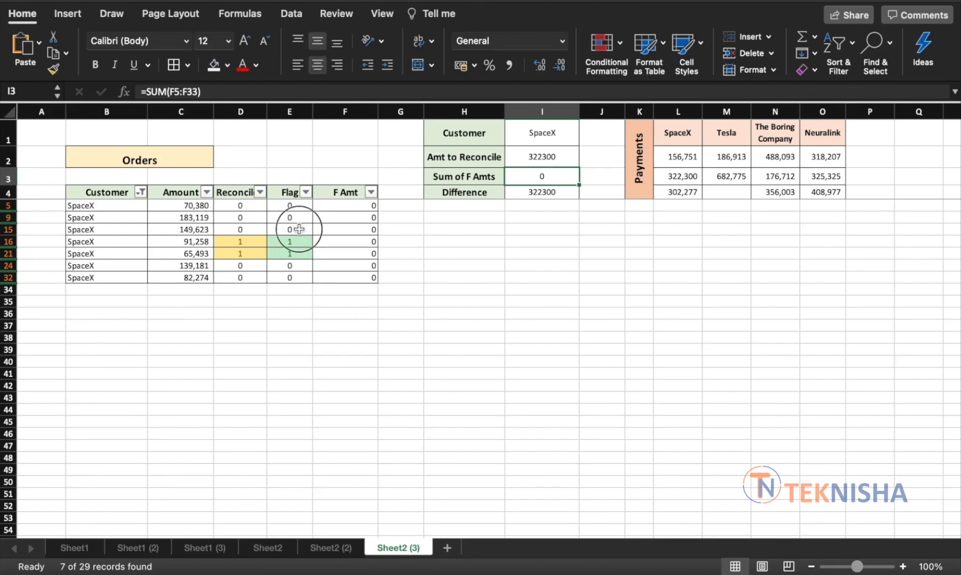
text(1)
key(Return)
click(299, 217)
text(1)
key(Return)
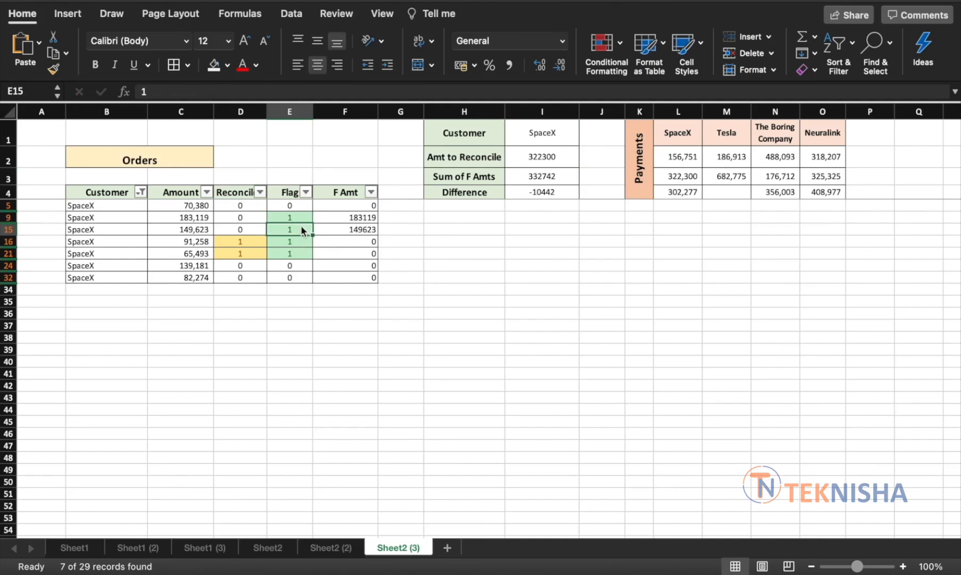
- Reset the Flag of the 149,623 order to 0 and set the Flag of the 139,181 order to 1
text(0)
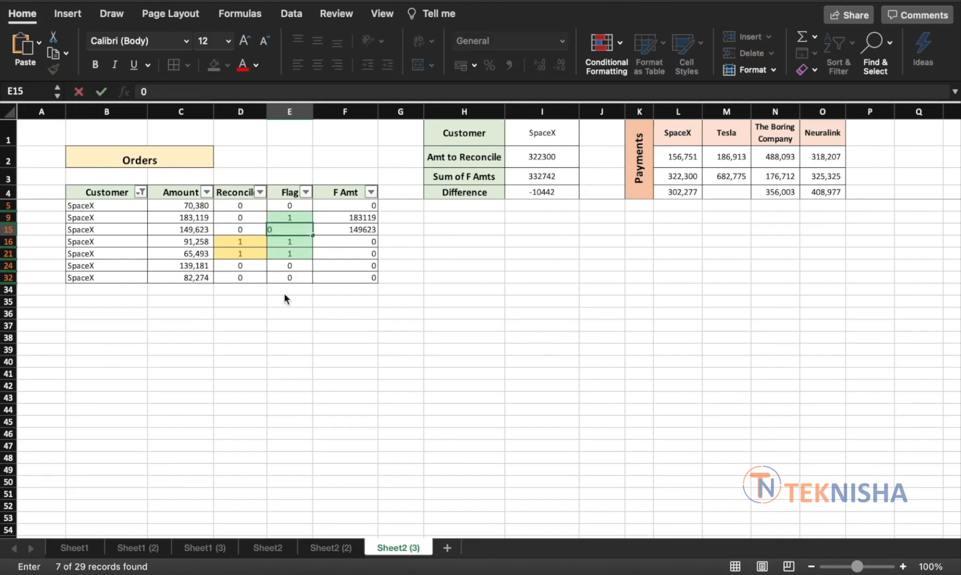
key(Return)
click(294, 266)
text(1)
key(Return)
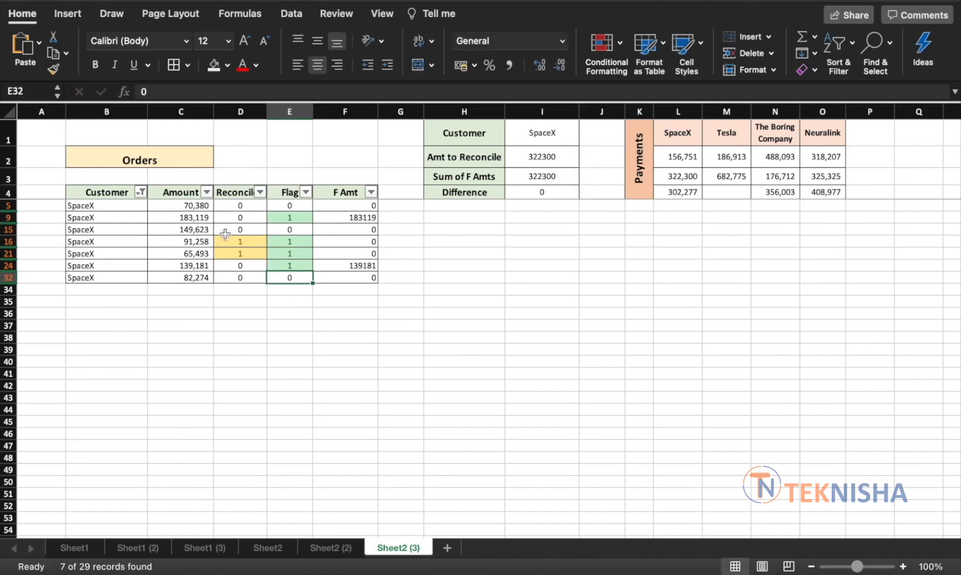
- Mark the SpaceX orders of 183,119 and 139,181 as reconciled by entering 1 in the Reconciled column
click(255, 216)
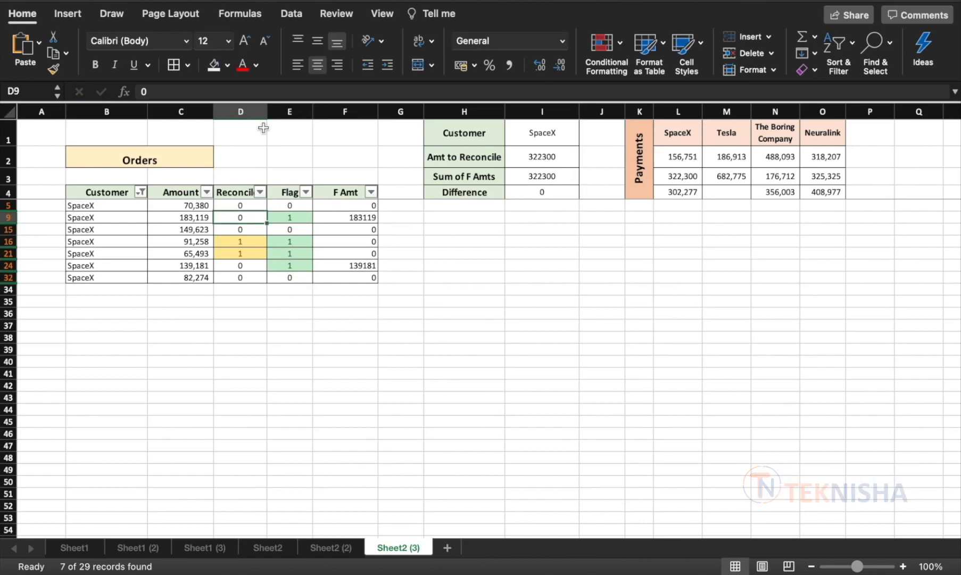
text(1)
key(Return)
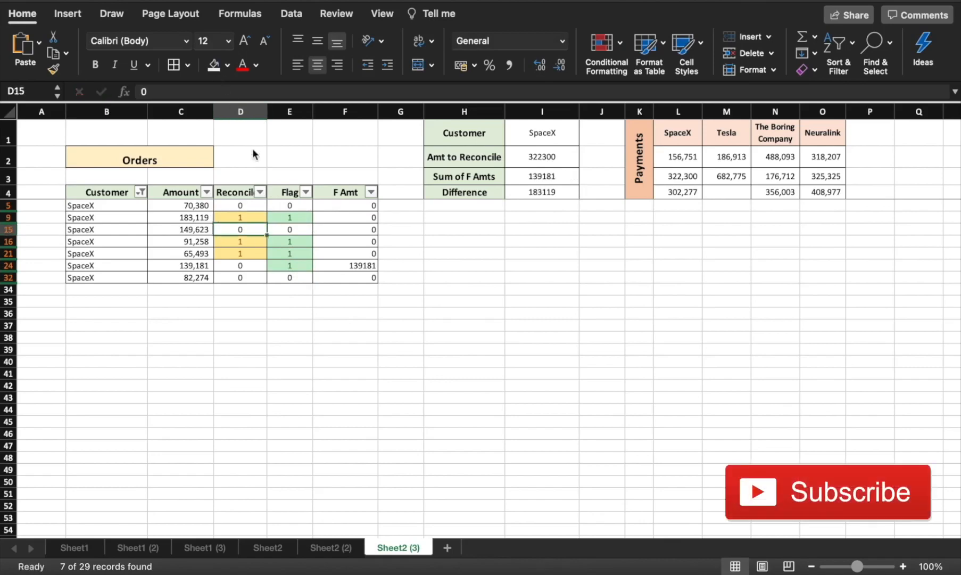
click(243, 266)
text(1)
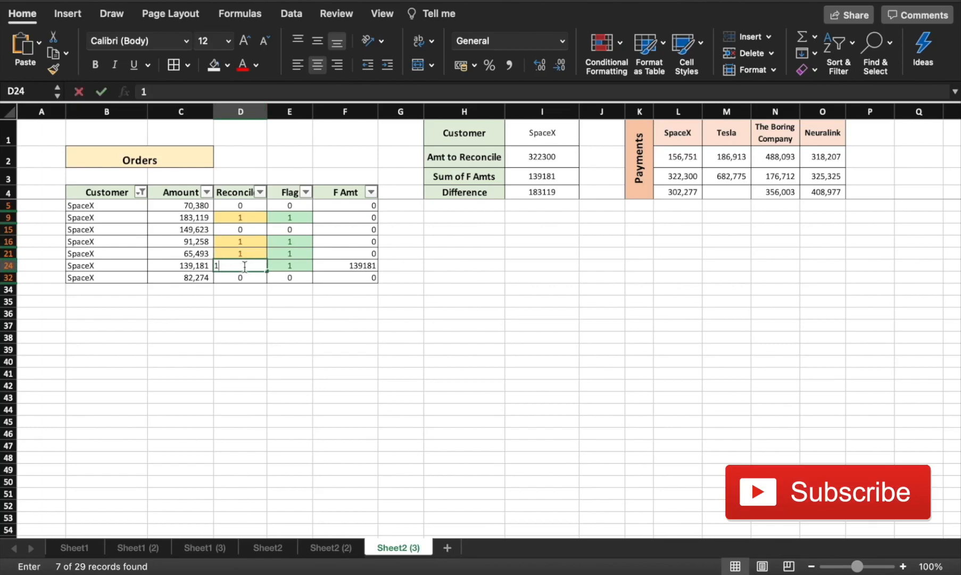
key(Return)
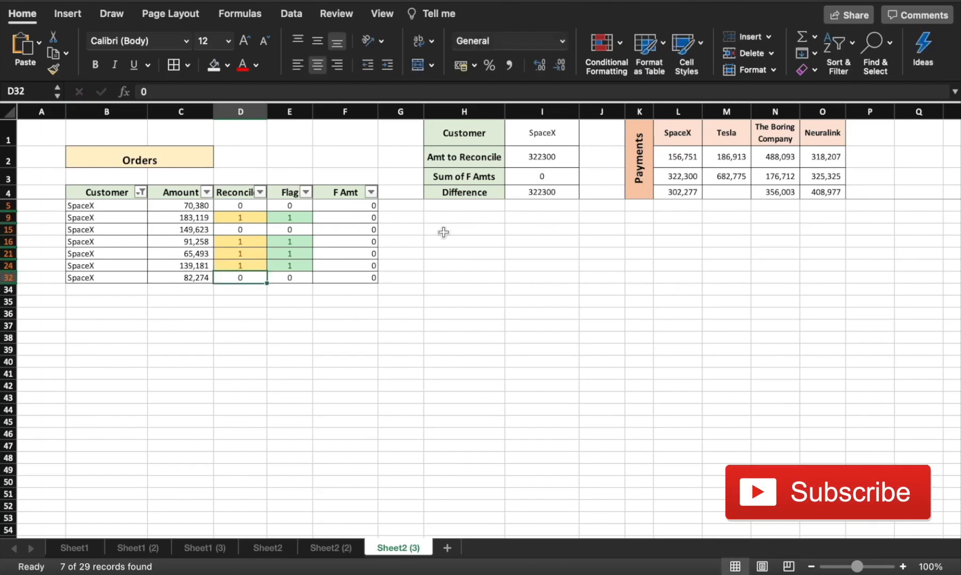
- Set the Amt to Reconcile in I2 to SpaceX's third payment, 302277
click(538, 158)
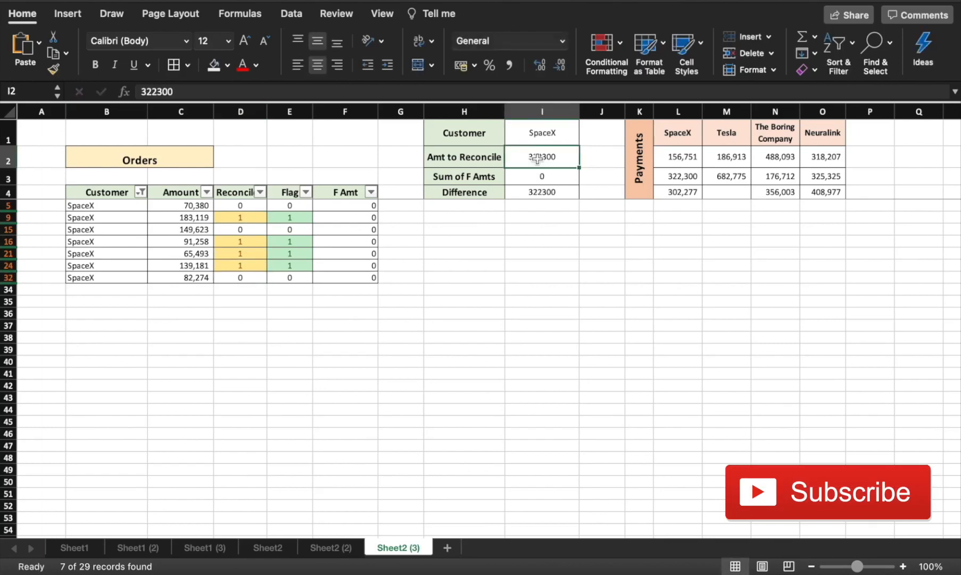
text(302)
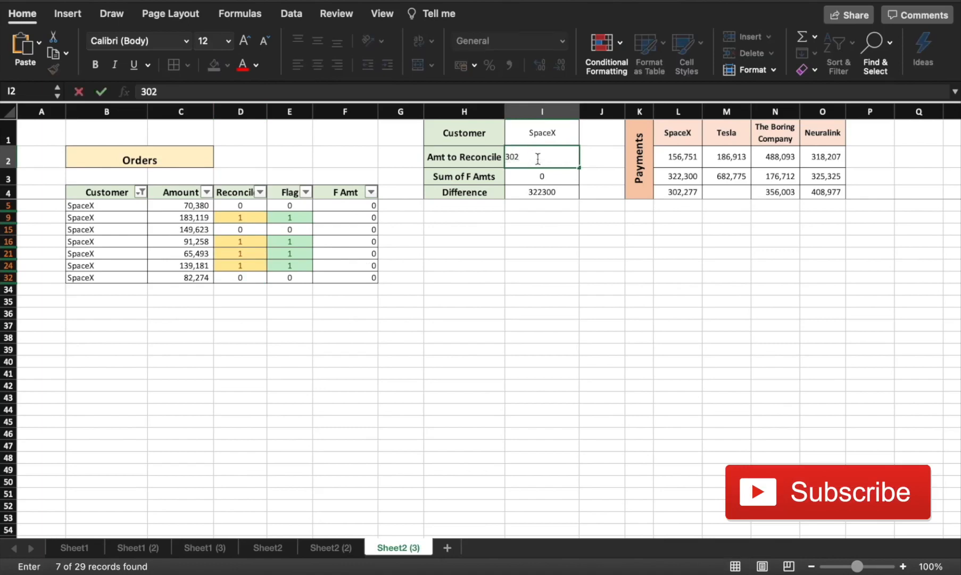
key(Return)
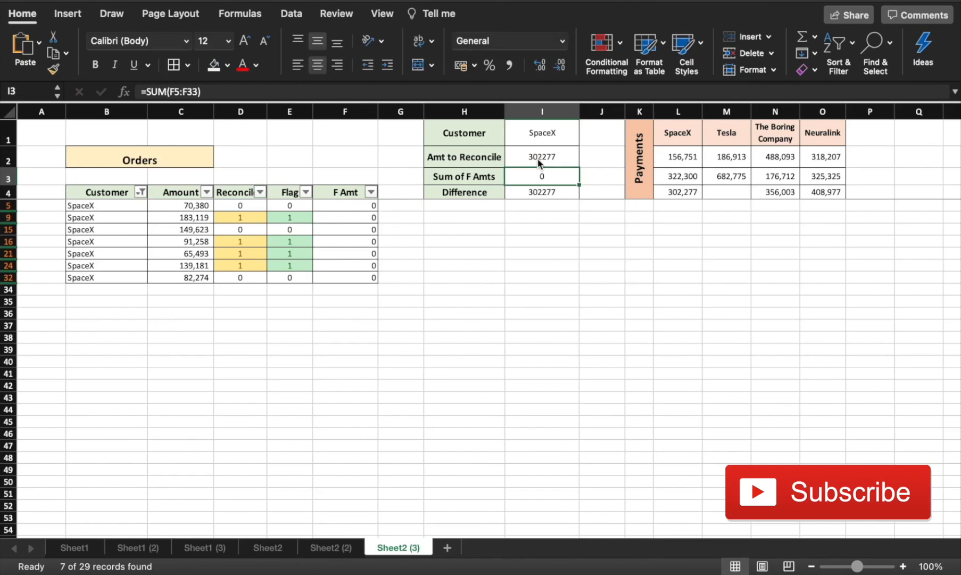
- Set the Flag to 1 for the SpaceX orders of 70,380, 149,623 and 82,274
click(292, 208)
text(1)
click(296, 229)
text(1)
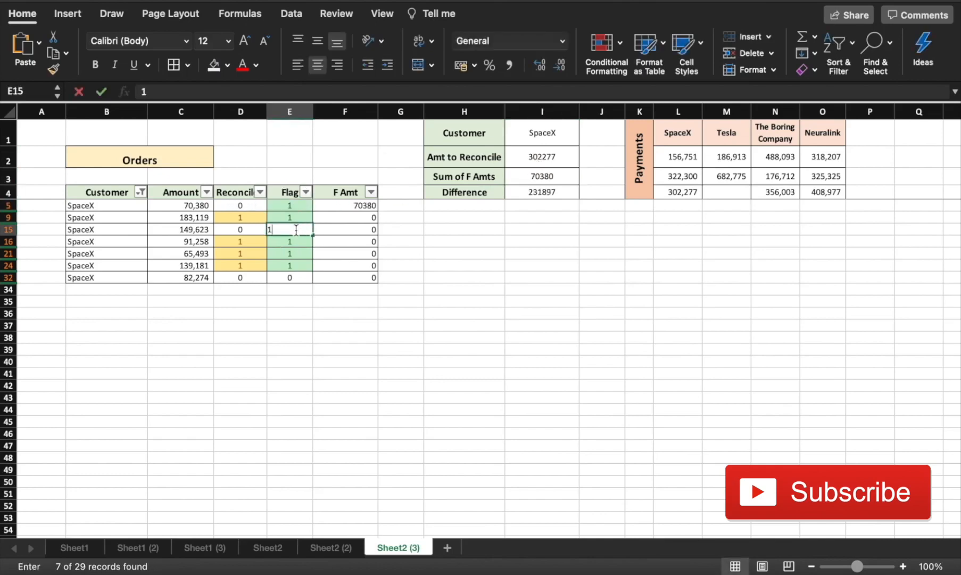
key(Return)
click(295, 277)
text(1)
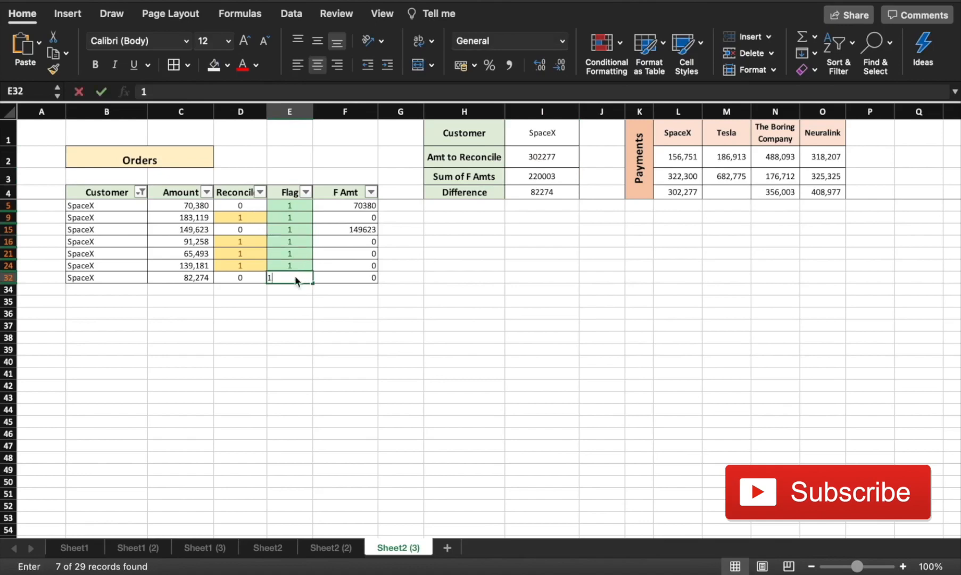
key(Return)
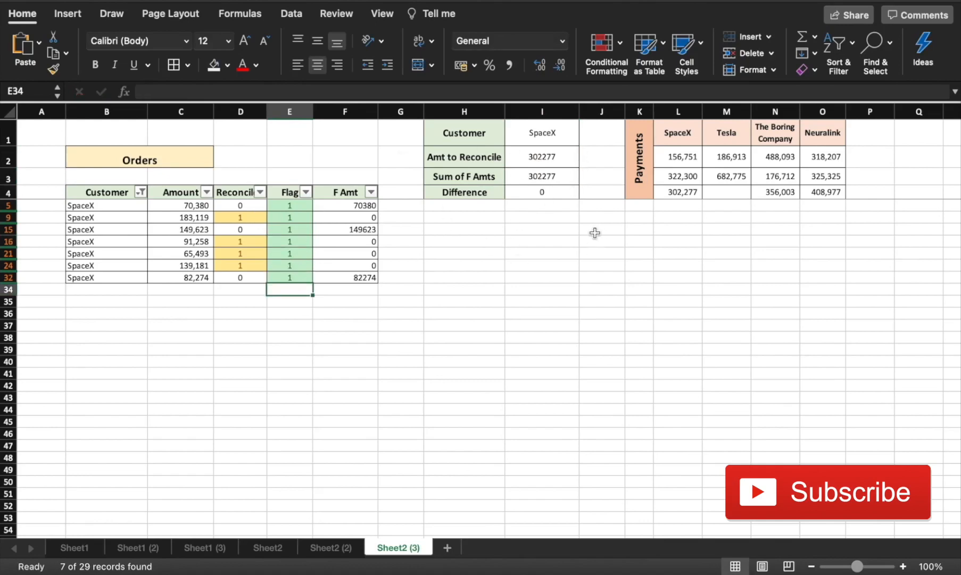
- Mark the SpaceX orders of 82,274, 70,380 and 149,623 as reconciled by entering 1 in the Reconciled column
click(246, 278)
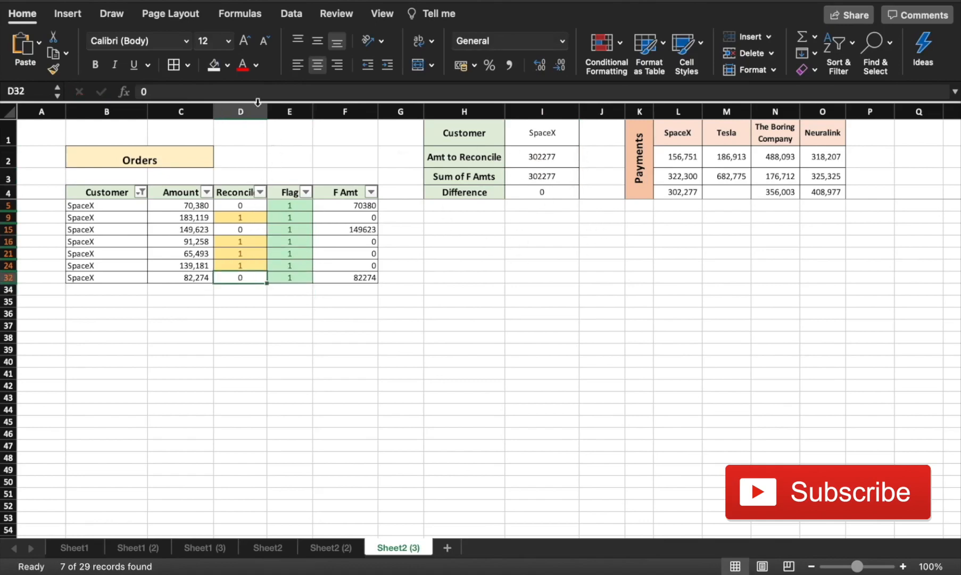
text(1)
key(Return)
click(243, 206)
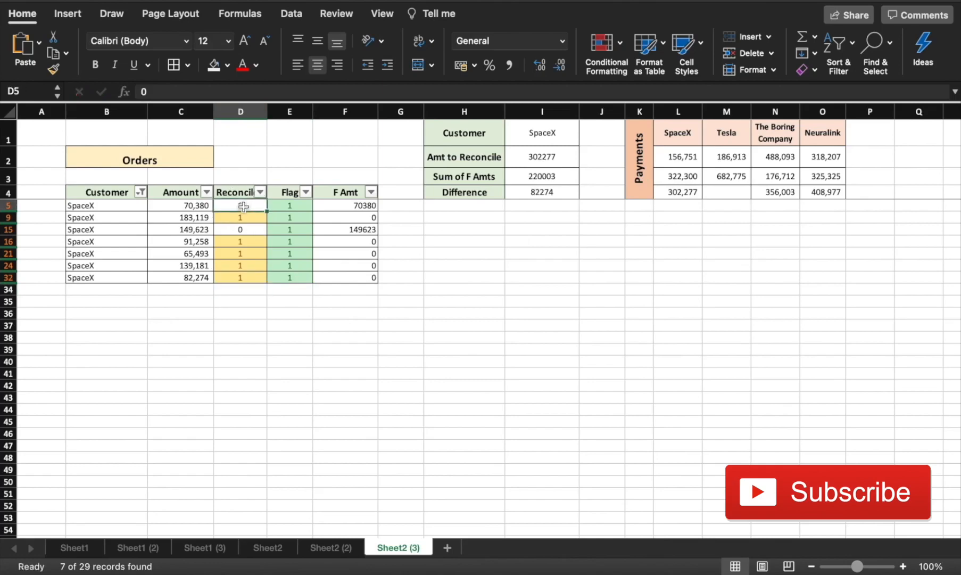
text(1)
key(Return)
click(245, 230)
text(1)
key(Return)
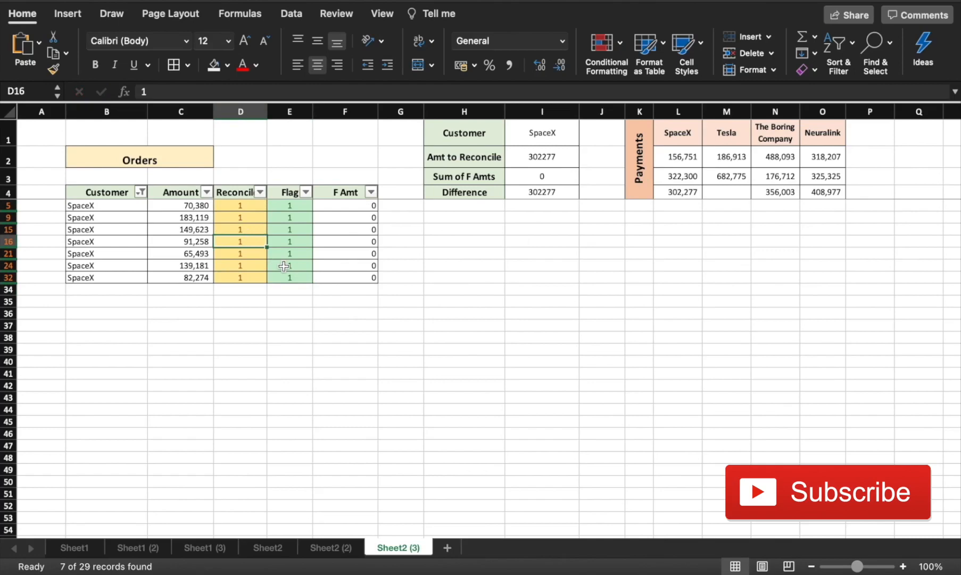
- Change the customer in I1 to Tesla and filter the orders to show only Tesla
click(557, 132)
text(Telsa)
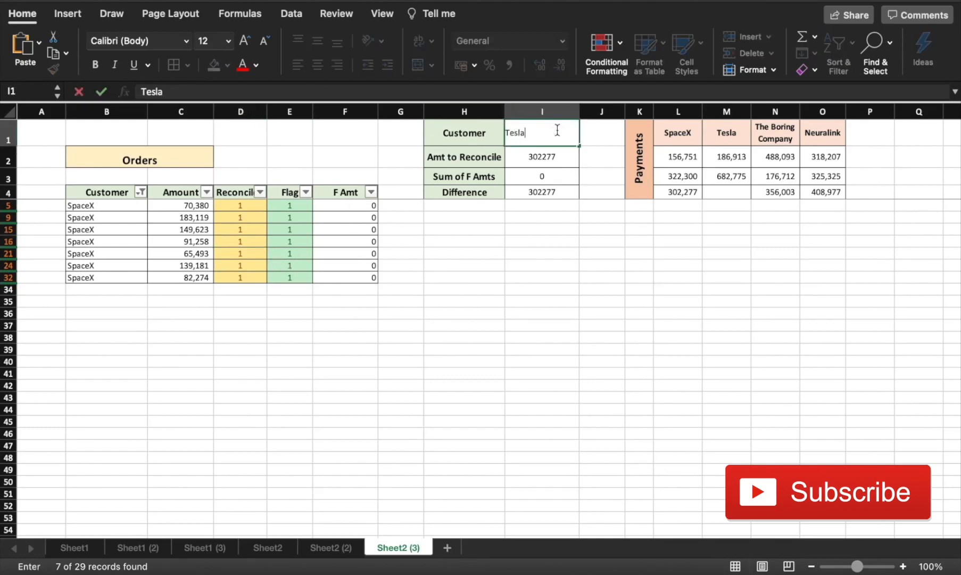
key(Return)
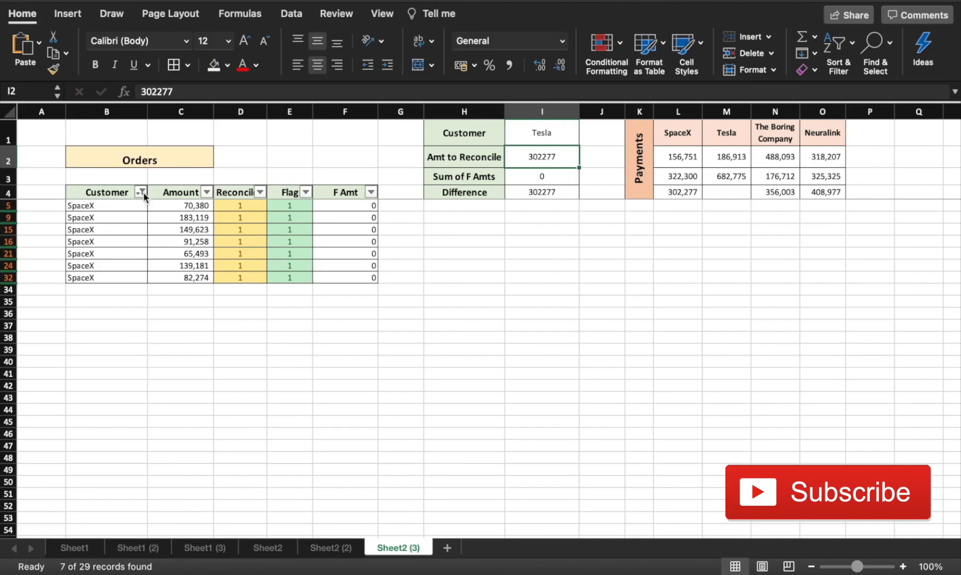
click(141, 191)
click(188, 433)
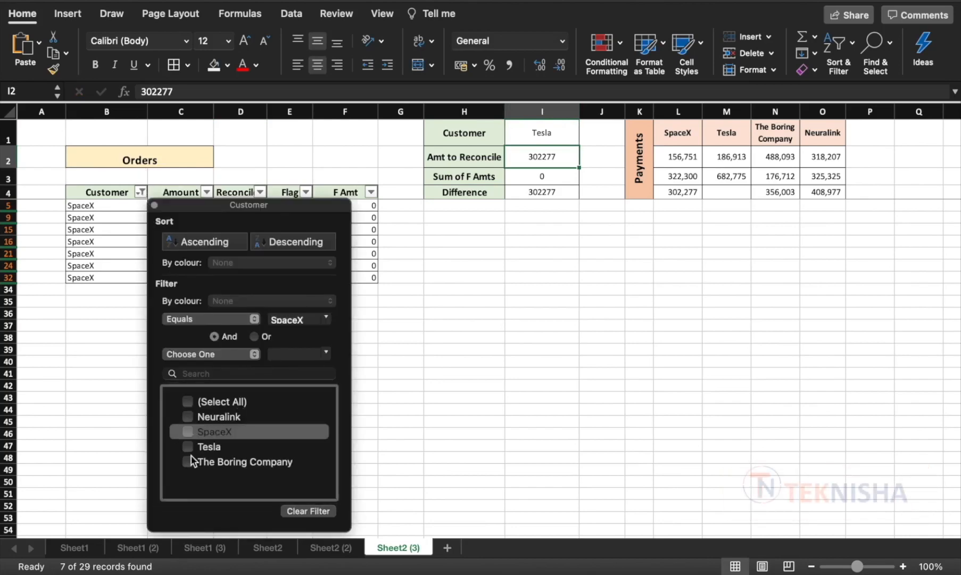
click(188, 447)
click(440, 425)
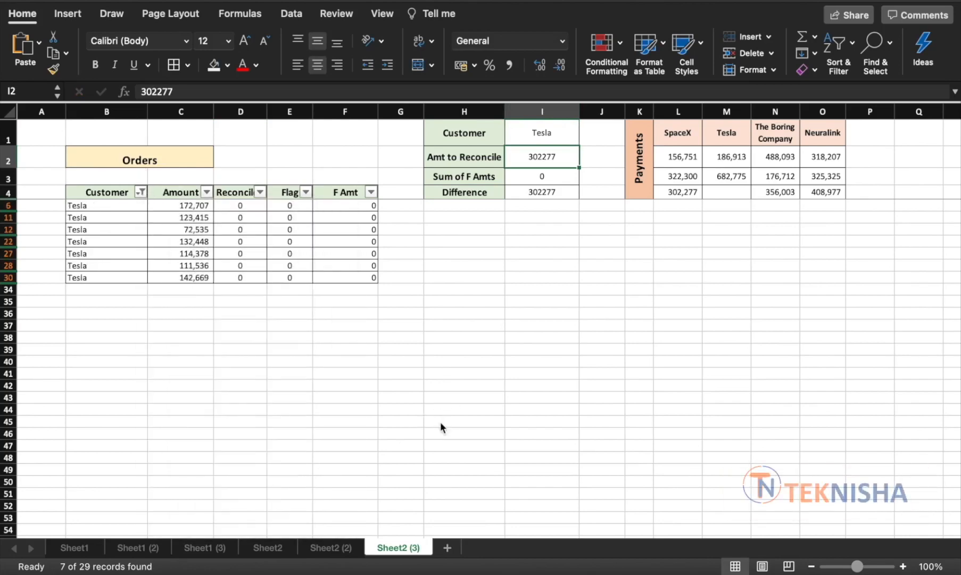
- Set the Amt to Reconcile in I2 to Tesla's first payment, 186913
click(724, 160)
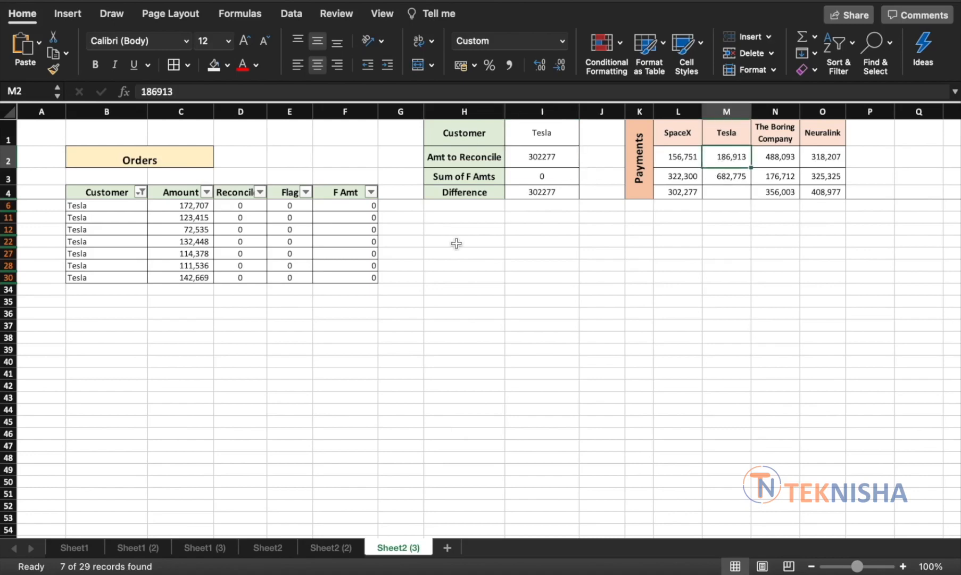
click(549, 157)
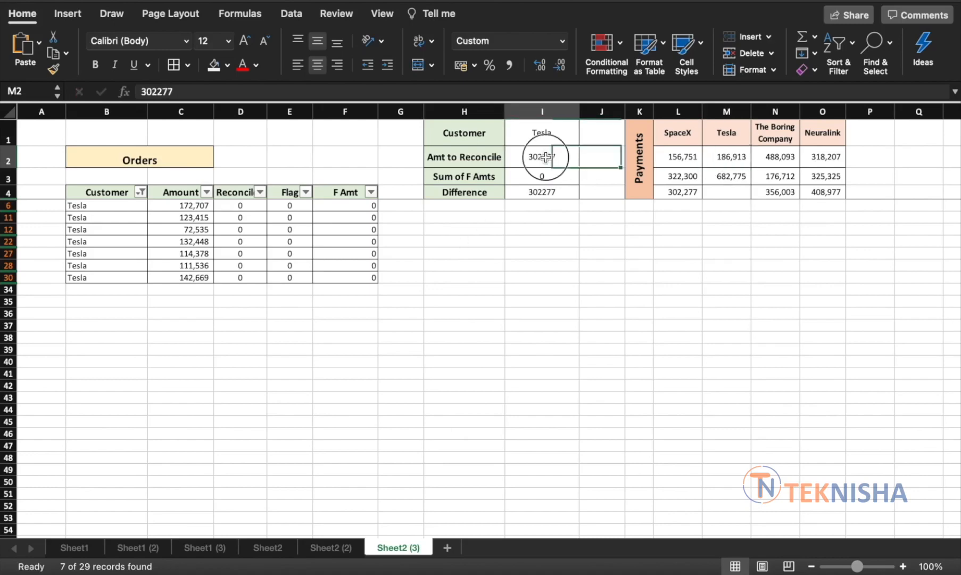
text(186913)
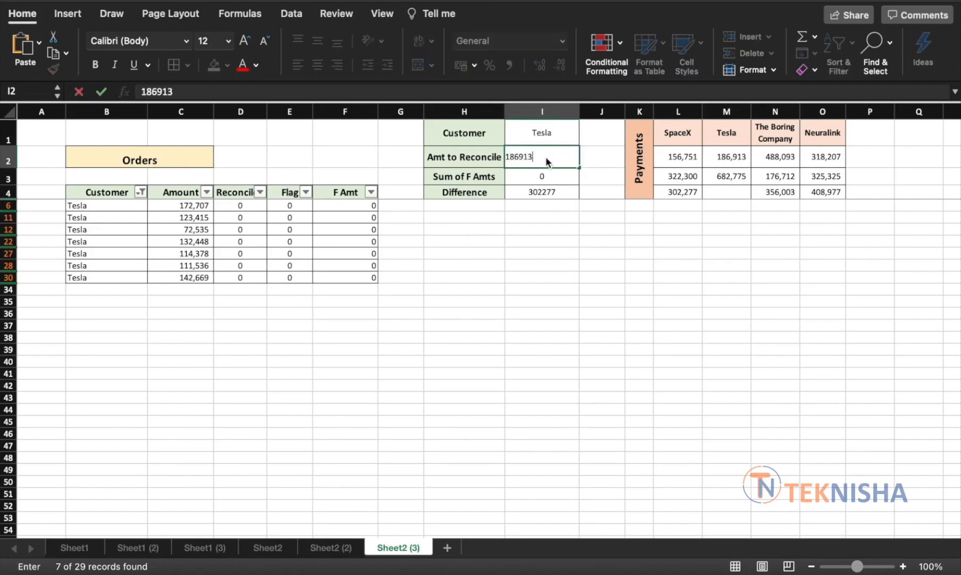
key(Return)
- Set the Flag to 1 for the Tesla orders of 72,535 and 114,378 and mark both as reconciled
click(300, 220)
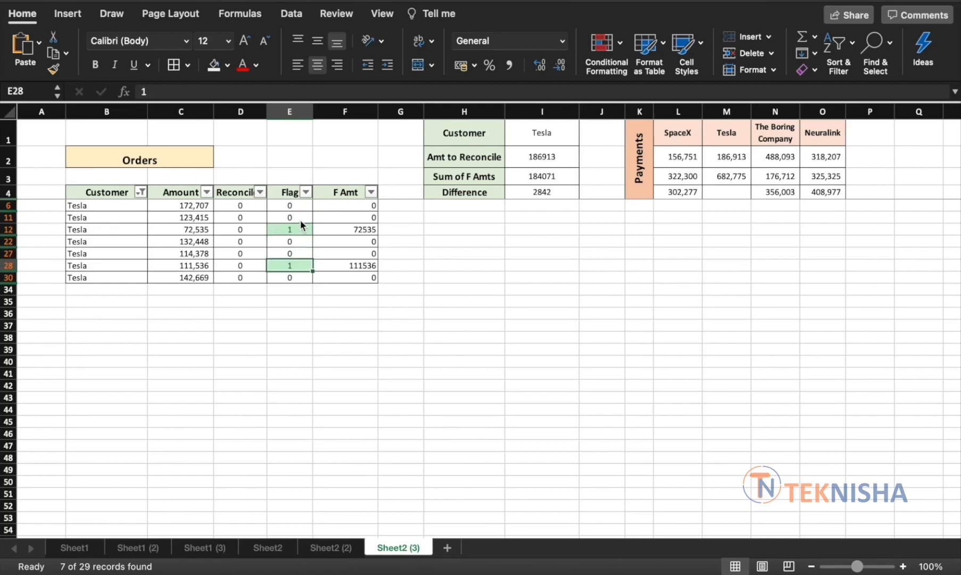
click(245, 229)
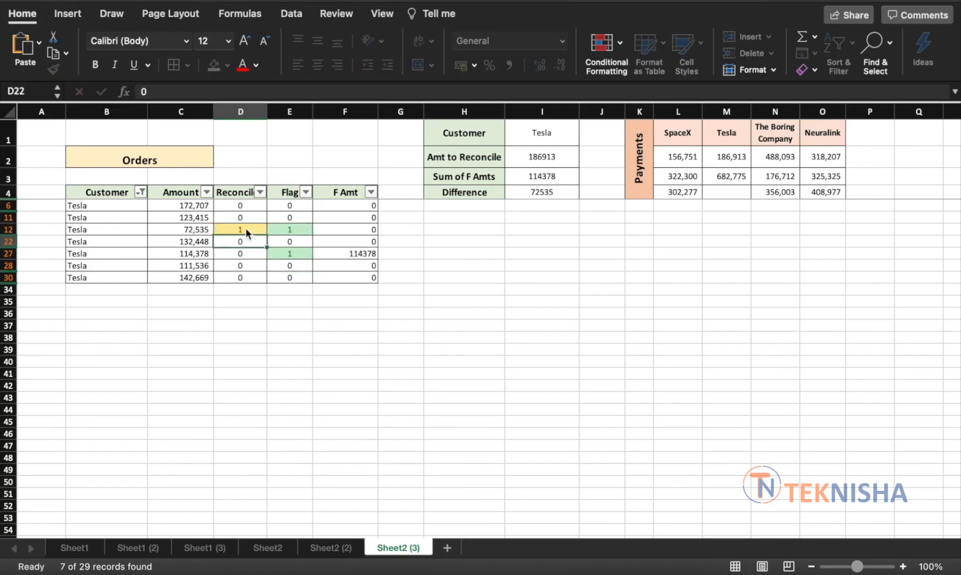
click(293, 206)
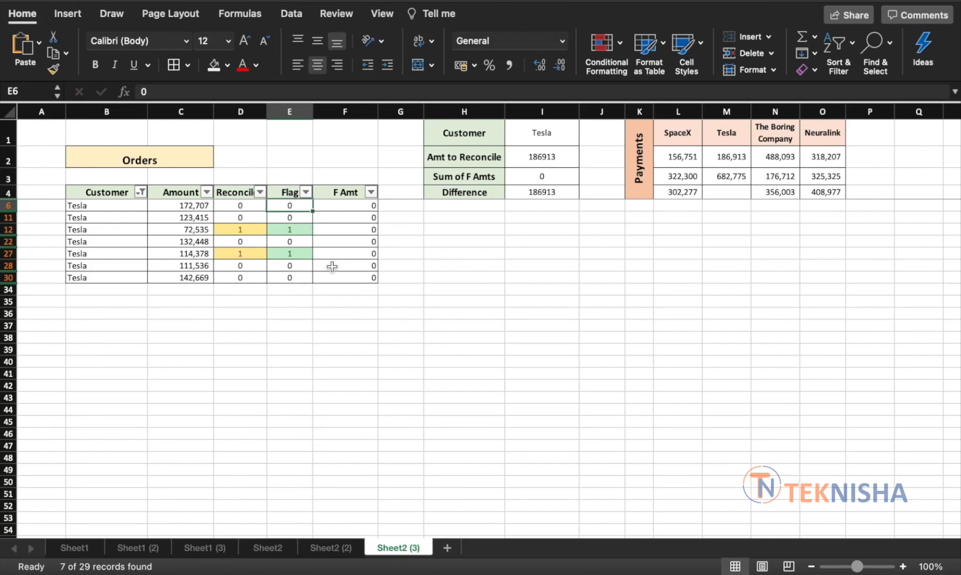
- Set the Amt to Reconcile in I2 to Tesla's second payment, 682775
click(539, 156)
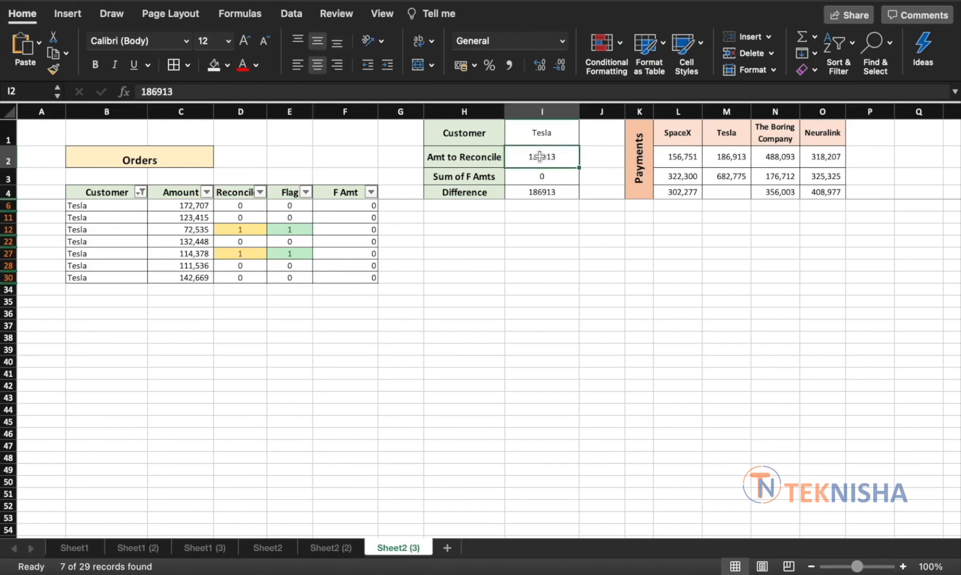
text(682775)
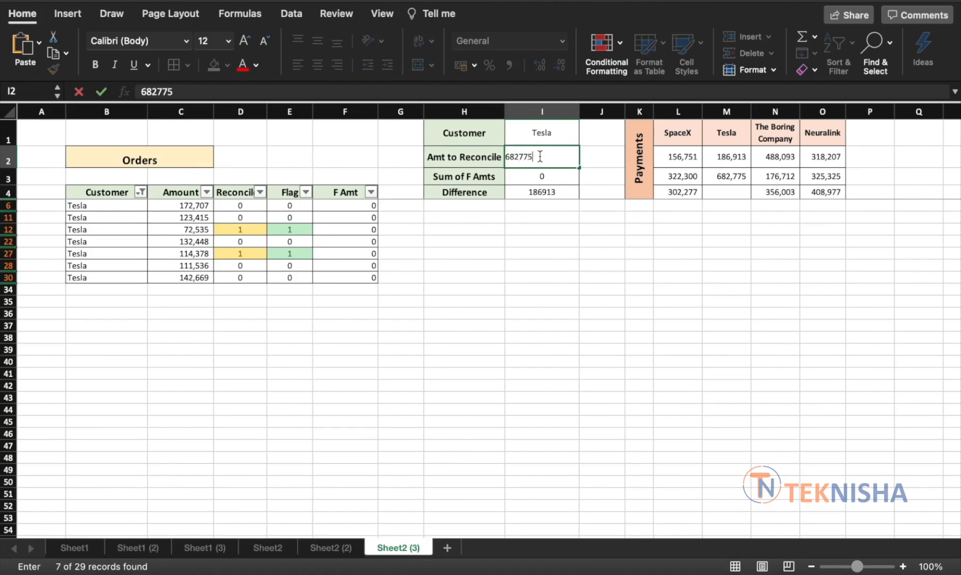
- Set the Flag to 1 for the Tesla orders of 172,707, 123,415, 132,448, 111,536 and 142,669 and mark them as reconciled
click(293, 207)
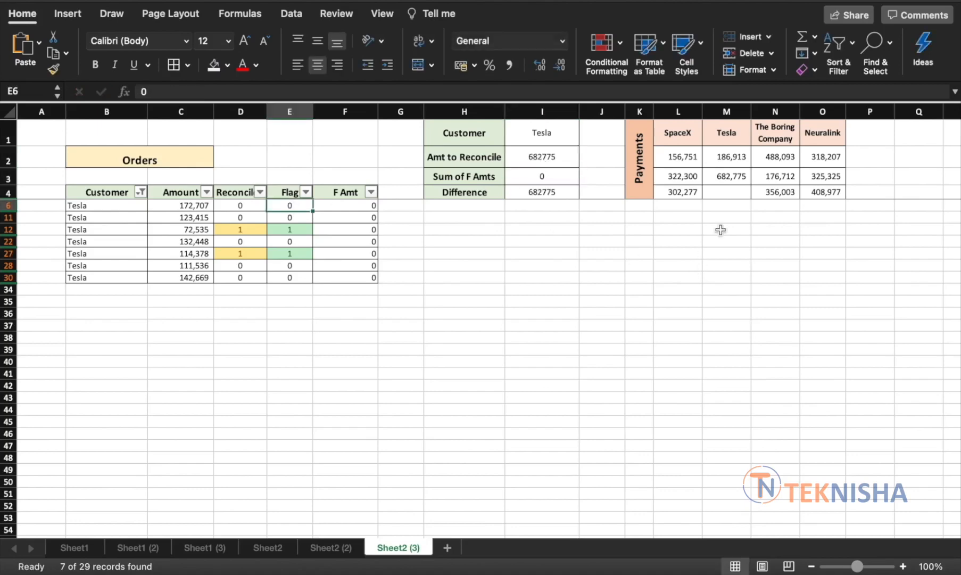
text(1)
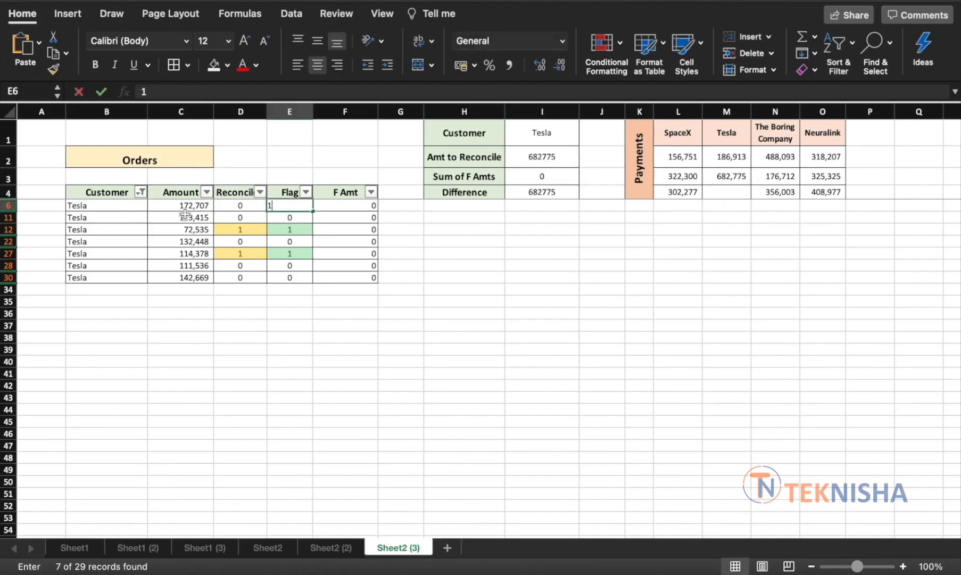
key(Return)
text(1)
key(Return)
click(287, 241)
text(1)
key(Return)
key(Return)
text(1)
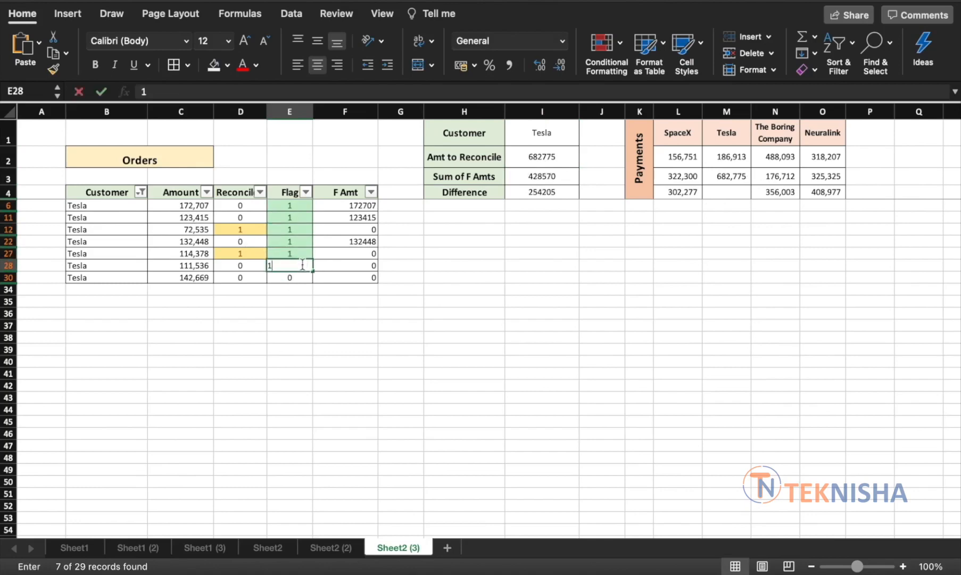
key(Return)
text(1)
key(ctrl+Return)
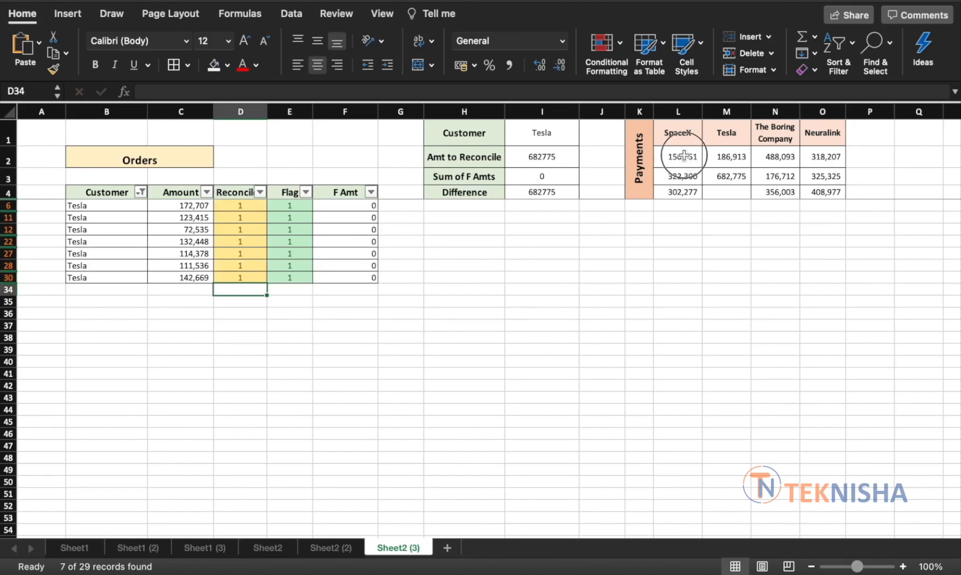
- Shade the three SpaceX payments and the two Tesla payments in the Payments table with a light yellow fill
drag(684, 154, 683, 191)
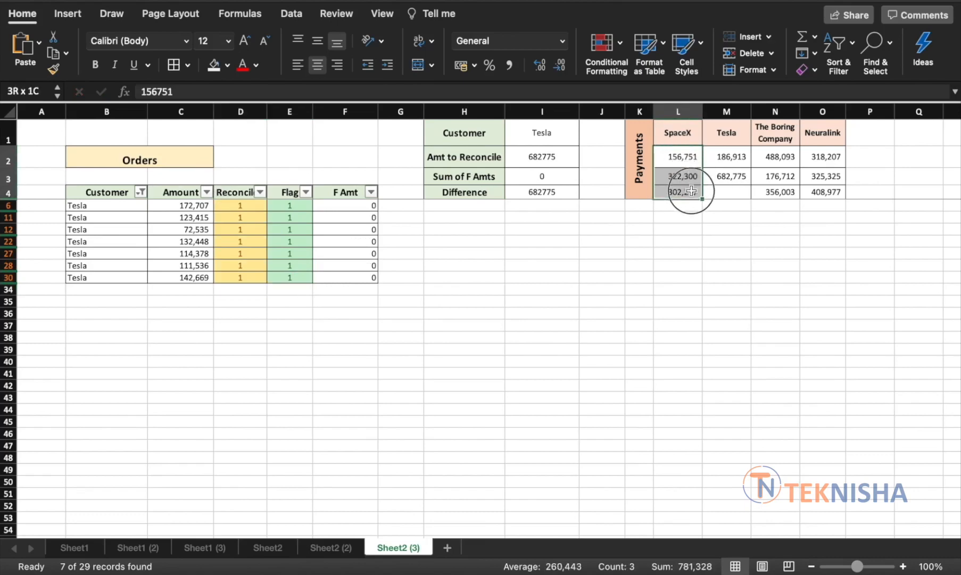
click(227, 65)
click(293, 158)
drag(730, 156, 725, 177)
click(212, 67)
click(726, 192)
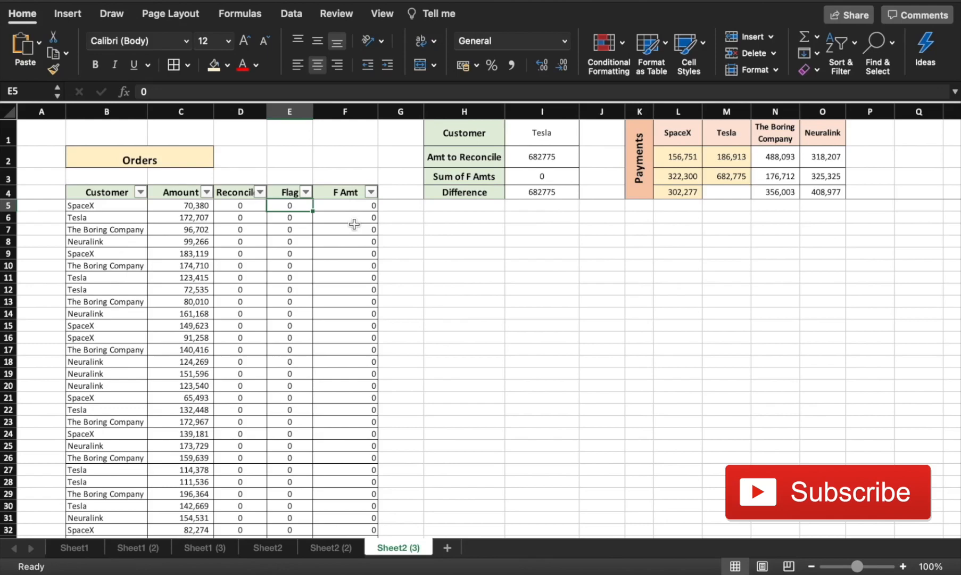
- Open Solver and set its objective to the Difference cell I4 with a target value of 0
click(292, 14)
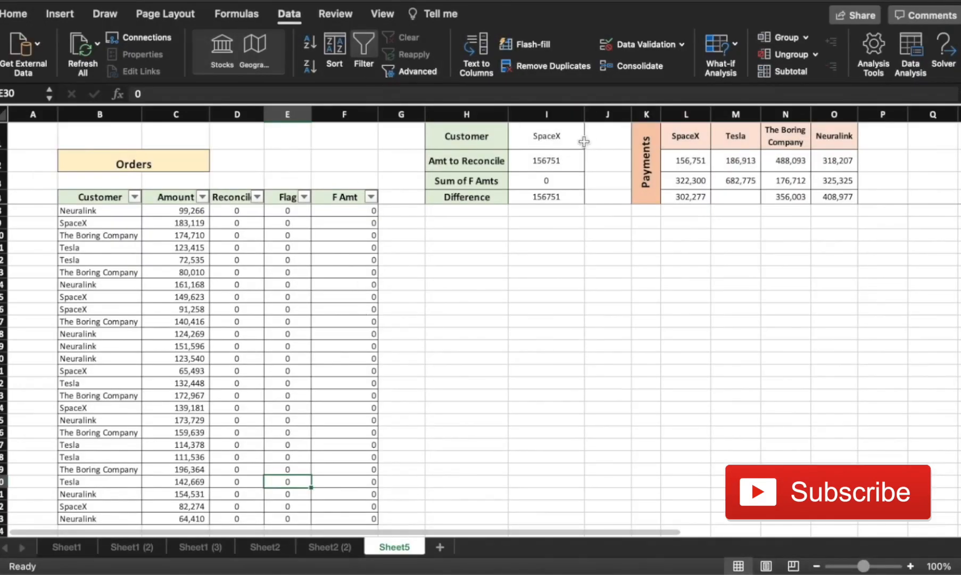
click(555, 168)
click(703, 164)
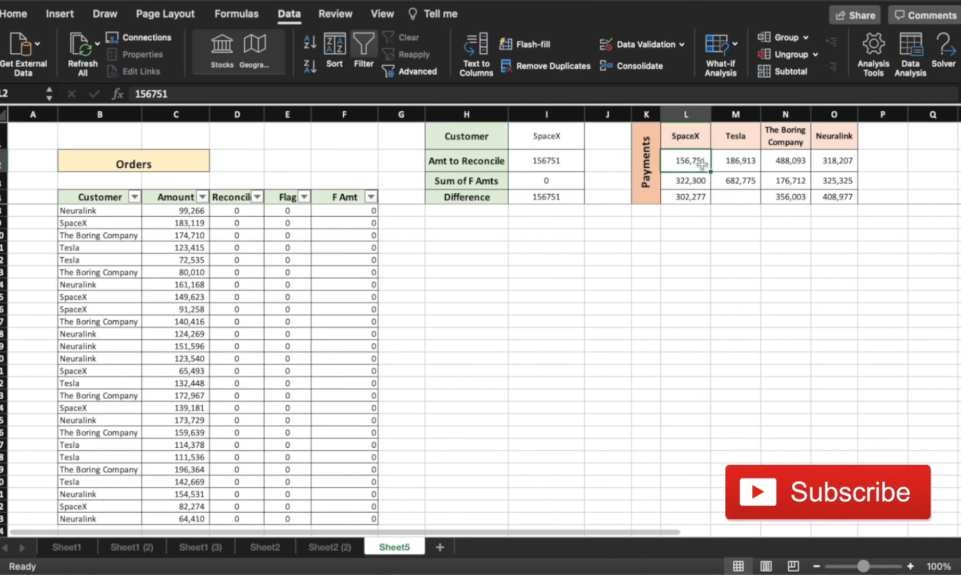
click(541, 167)
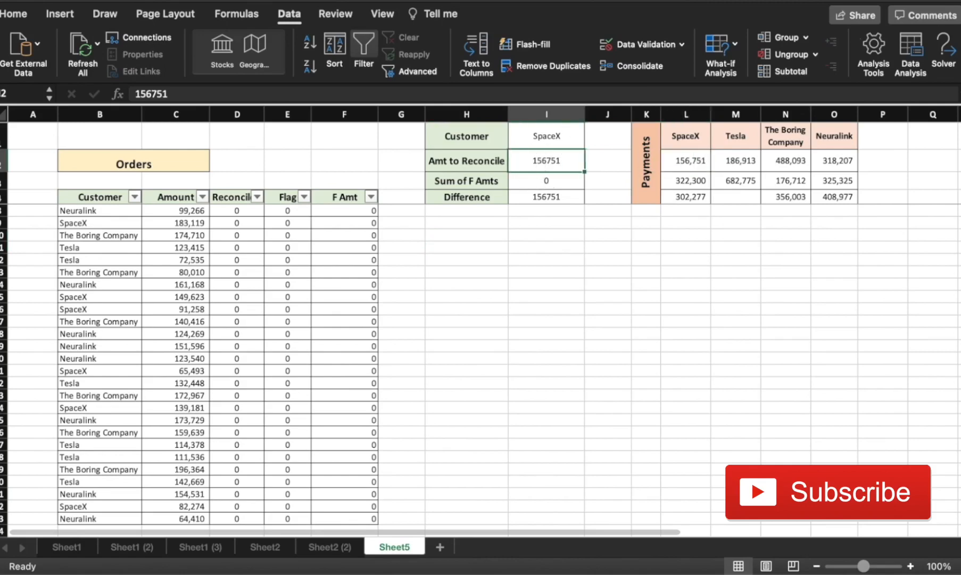
click(945, 44)
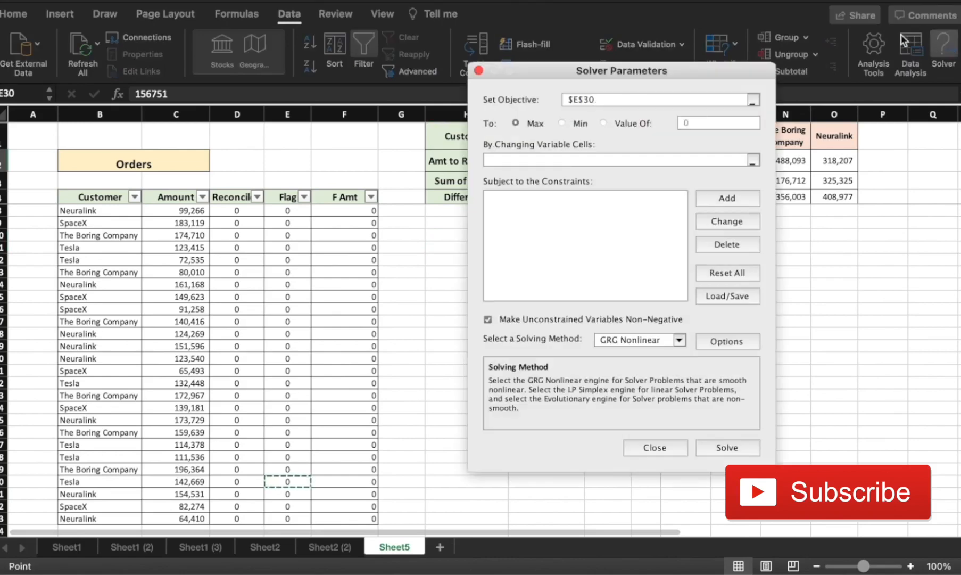
click(636, 71)
drag(636, 71, 758, 70)
key(BackSpace)
key(BackSpace)
key(BackSpace)
key(BackSpace)
key(BackSpace)
click(553, 197)
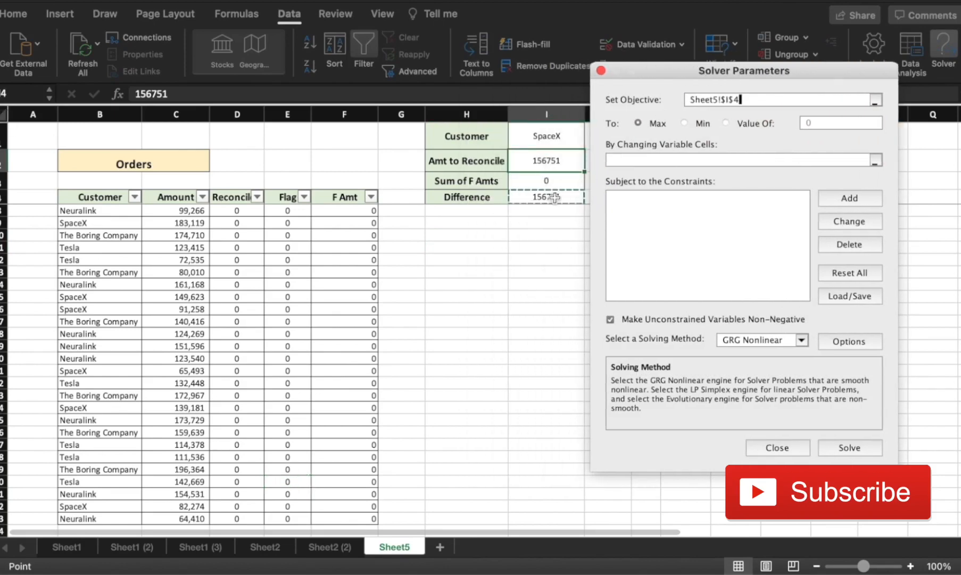
click(725, 123)
click(824, 124)
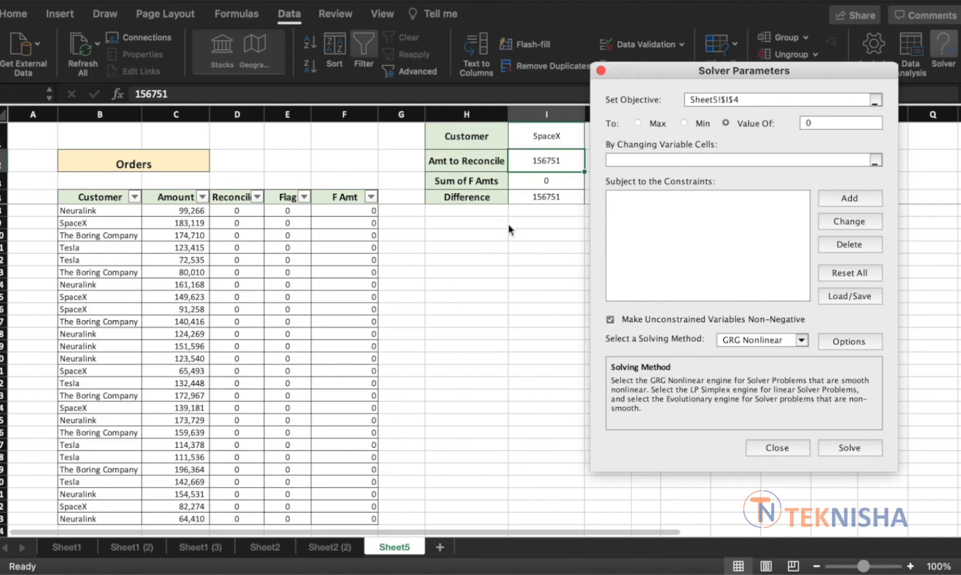
- Set Solver's changing variable cells to the Flag range E5:E33
click(738, 158)
scroll(296, 213, up, 3)
drag(298, 210, 293, 518)
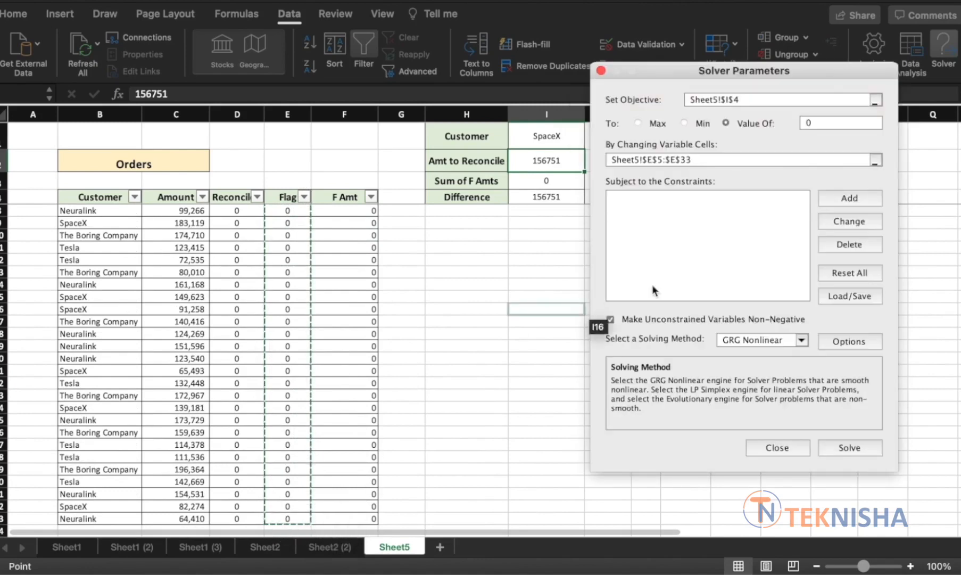
- Add a Solver constraint that makes the Flag cells E5:E33 binary
click(845, 196)
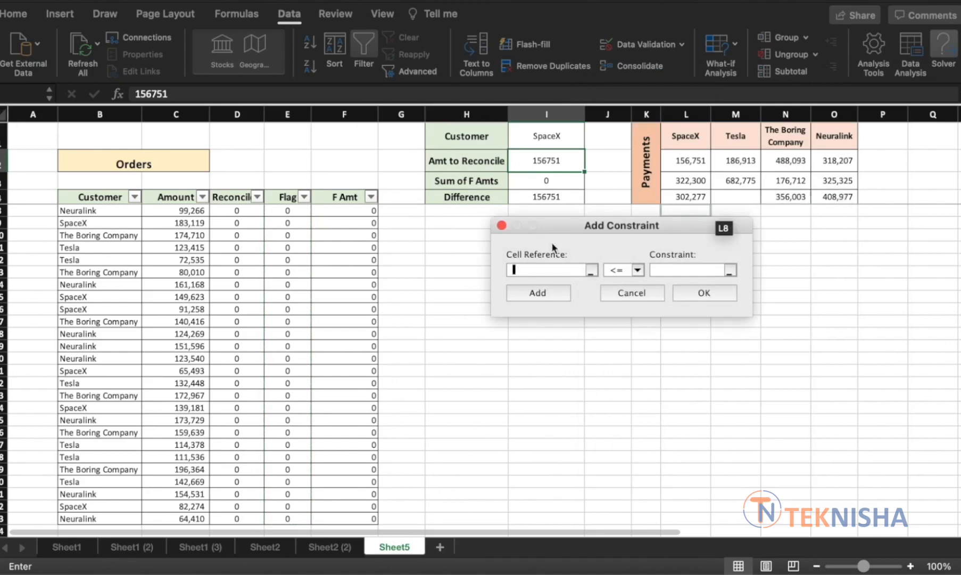
scroll(303, 221, up, 3)
drag(288, 210, 291, 520)
click(636, 270)
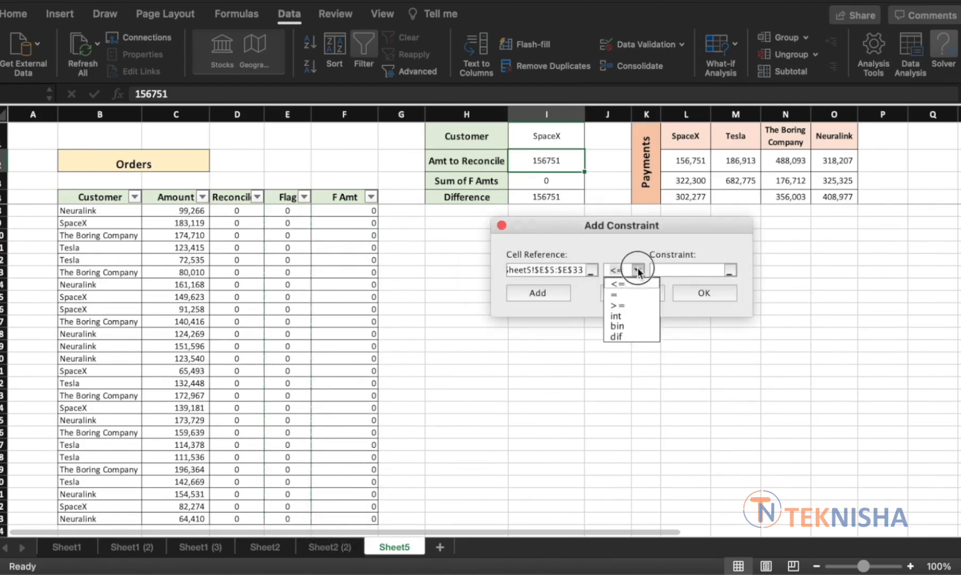
click(624, 326)
click(699, 292)
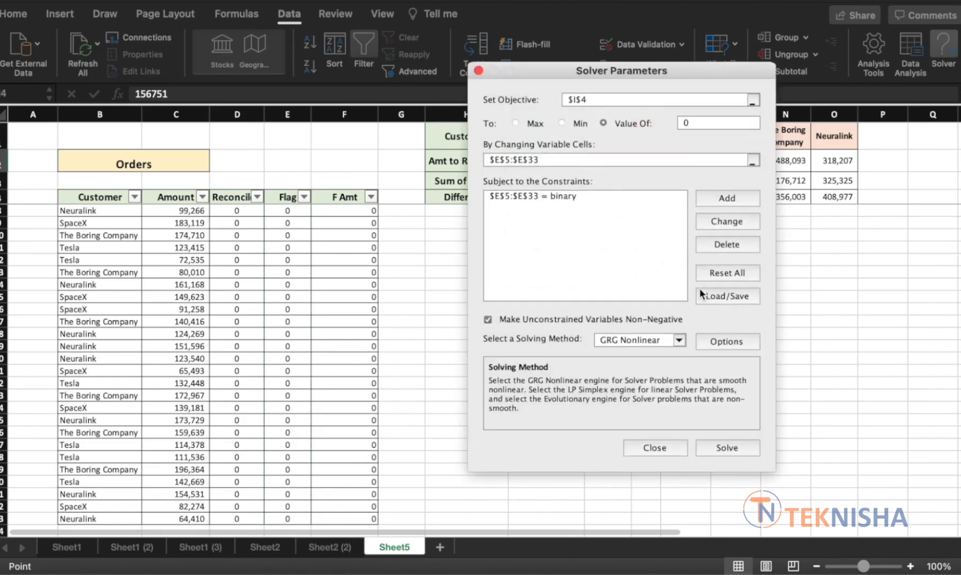
- Add a second Solver constraint requiring the Customer cells B5:B33 to equal the selected customer in I1
click(725, 193)
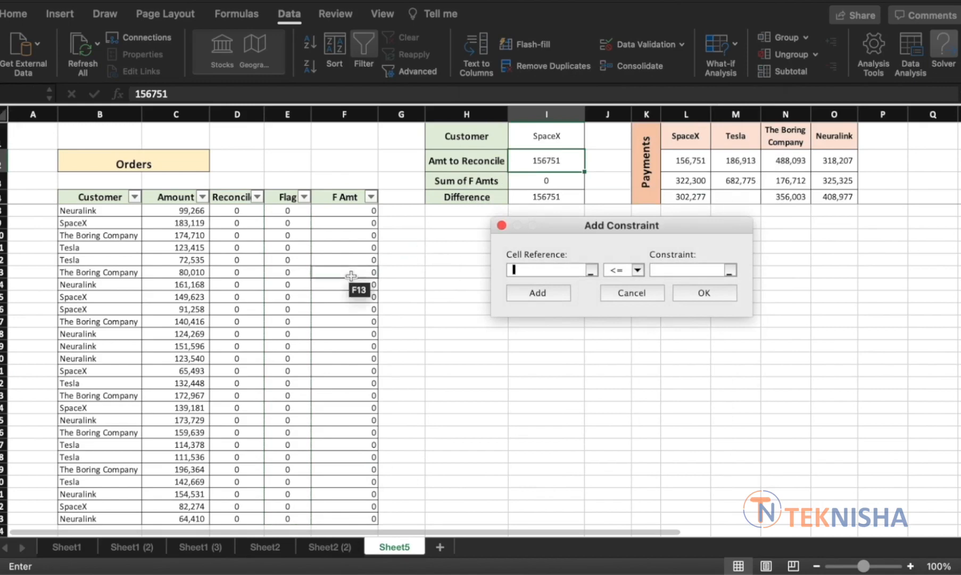
scroll(69, 229, up, 3)
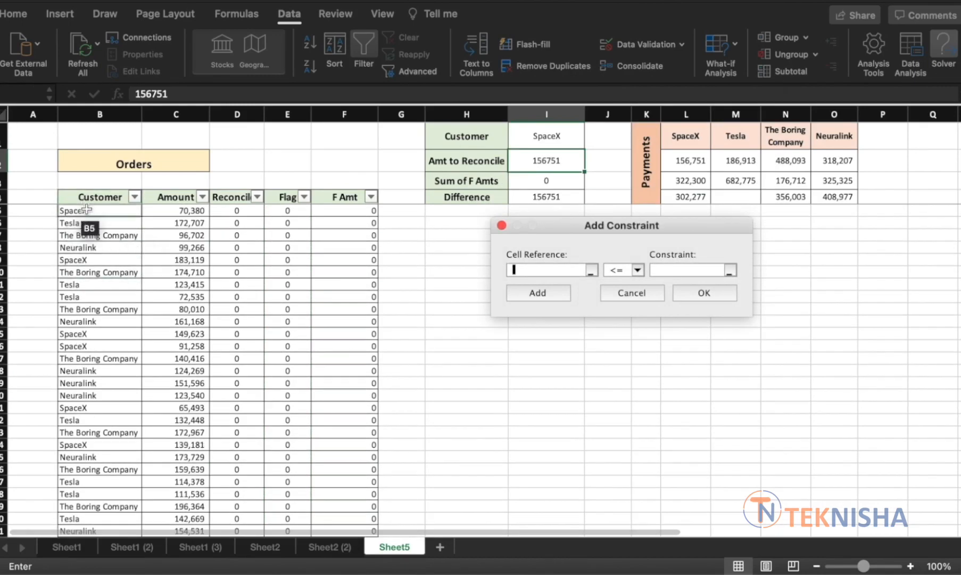
drag(86, 210, 92, 520)
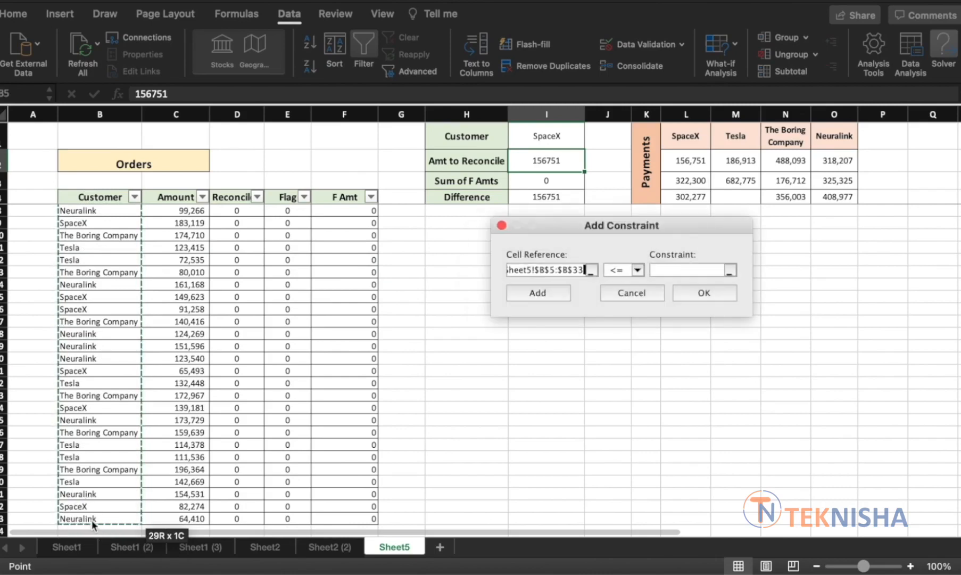
click(637, 270)
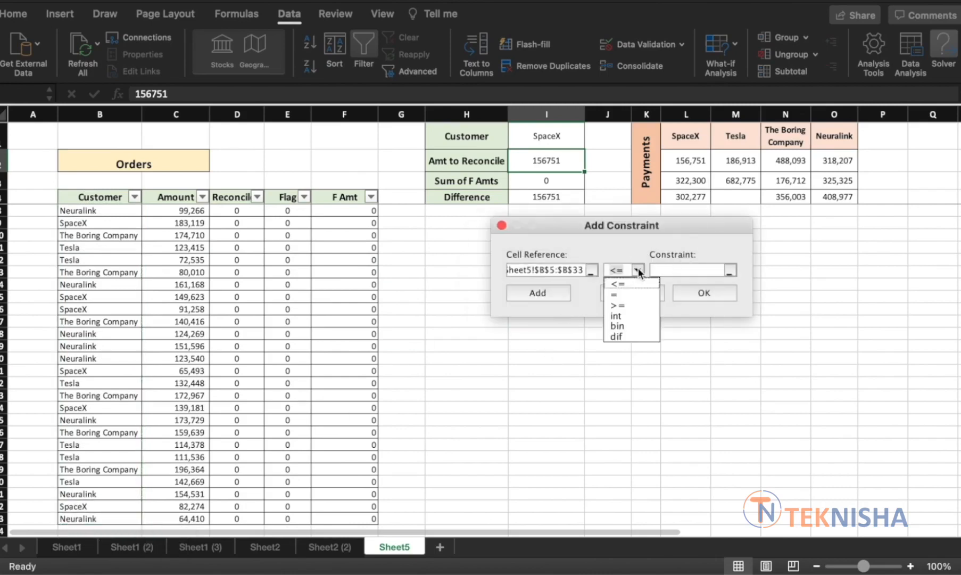
click(629, 294)
click(557, 140)
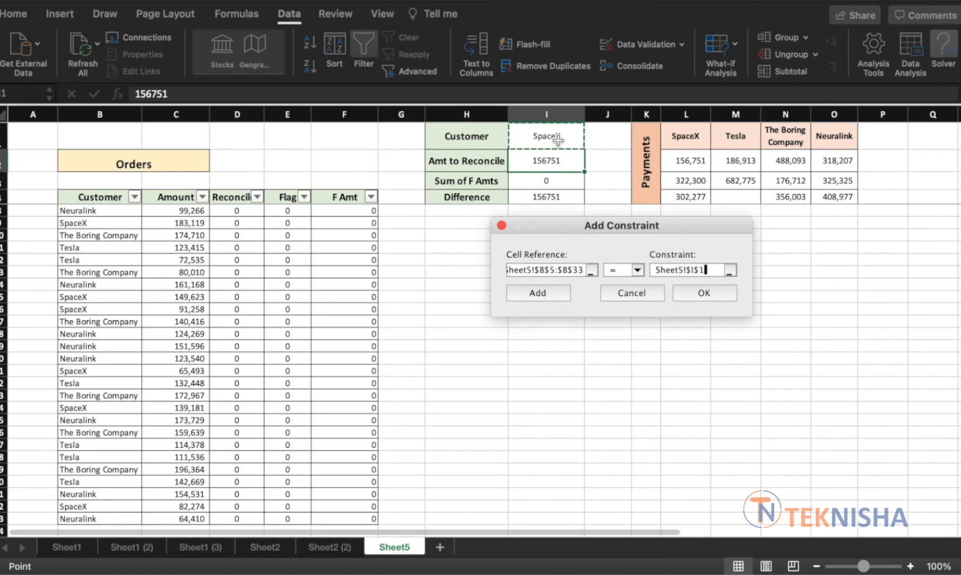
click(686, 295)
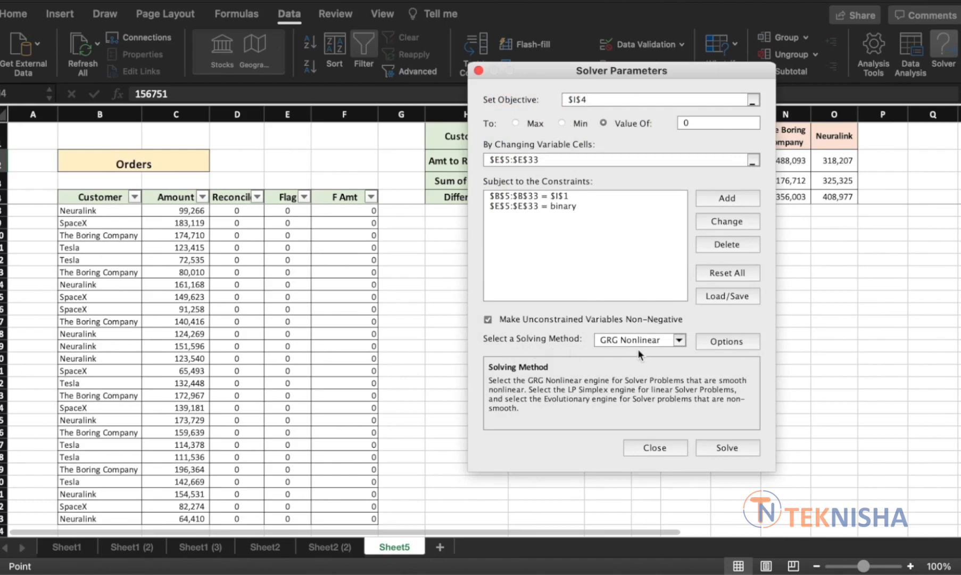
- Choose Simplex LP as the solving method, solve for the SpaceX payment, keep the solution and close Solver
click(680, 342)
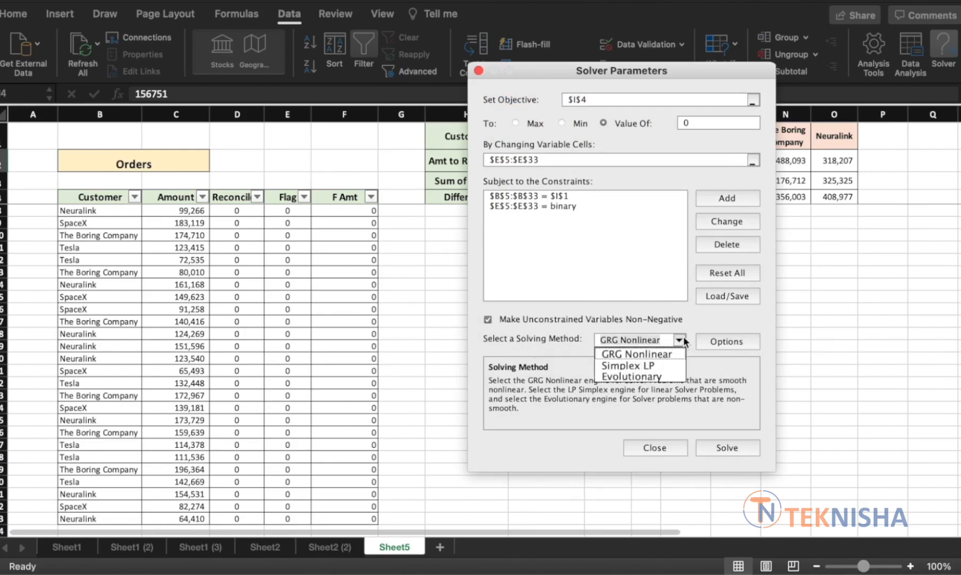
click(643, 366)
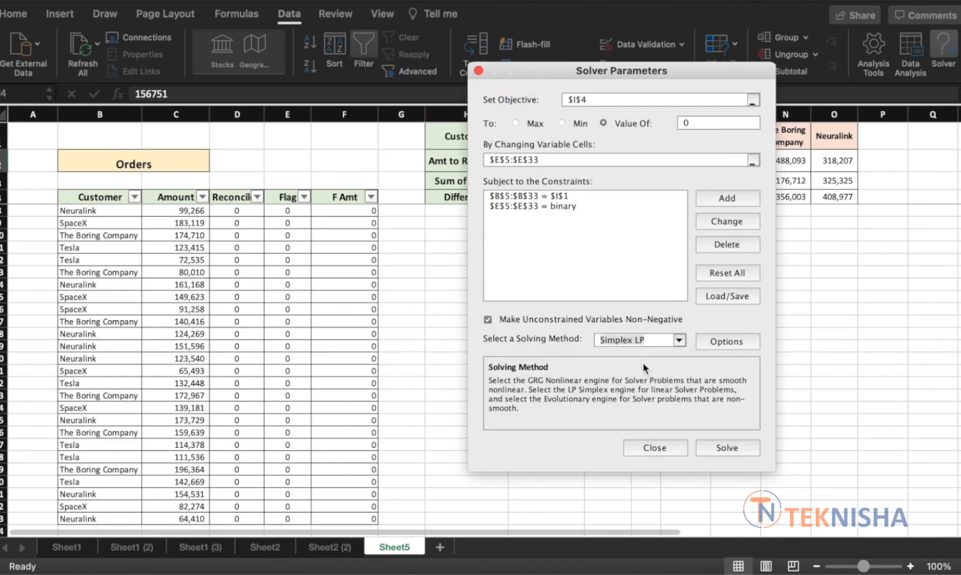
drag(530, 65, 666, 107)
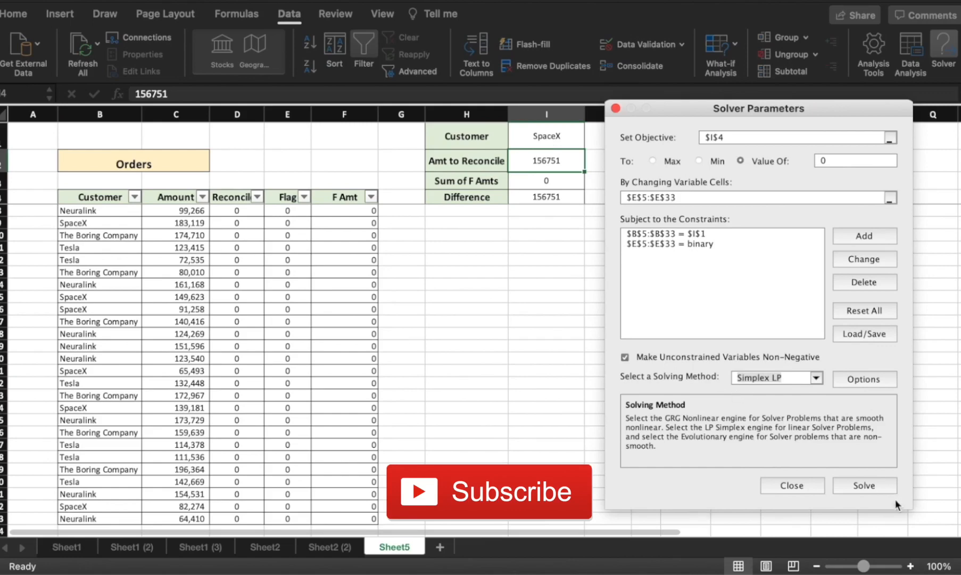
click(879, 487)
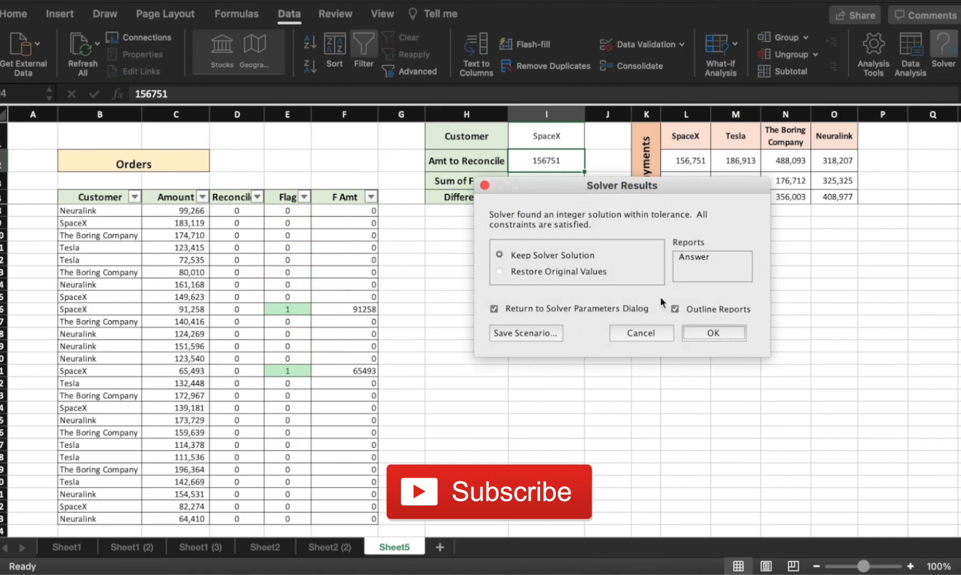
click(704, 337)
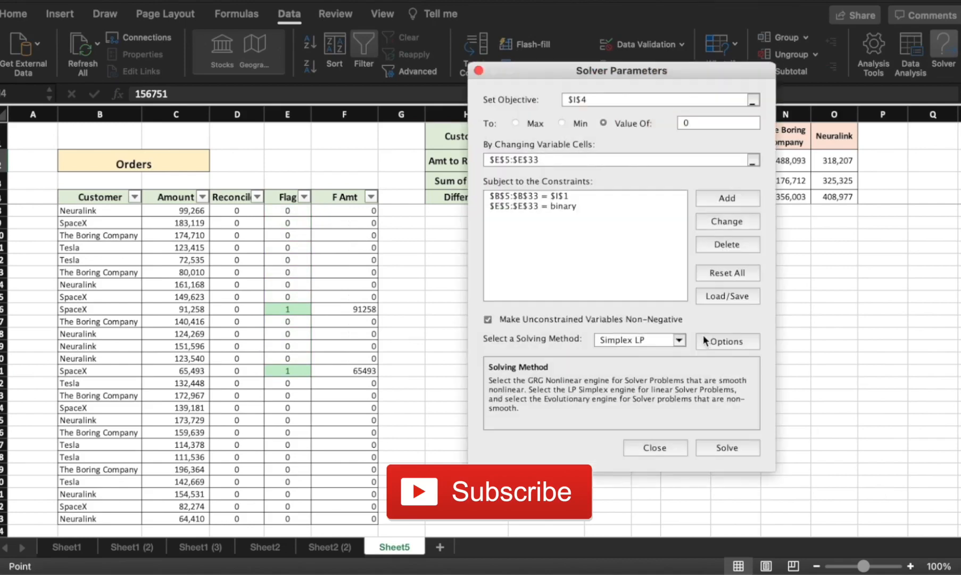
click(665, 446)
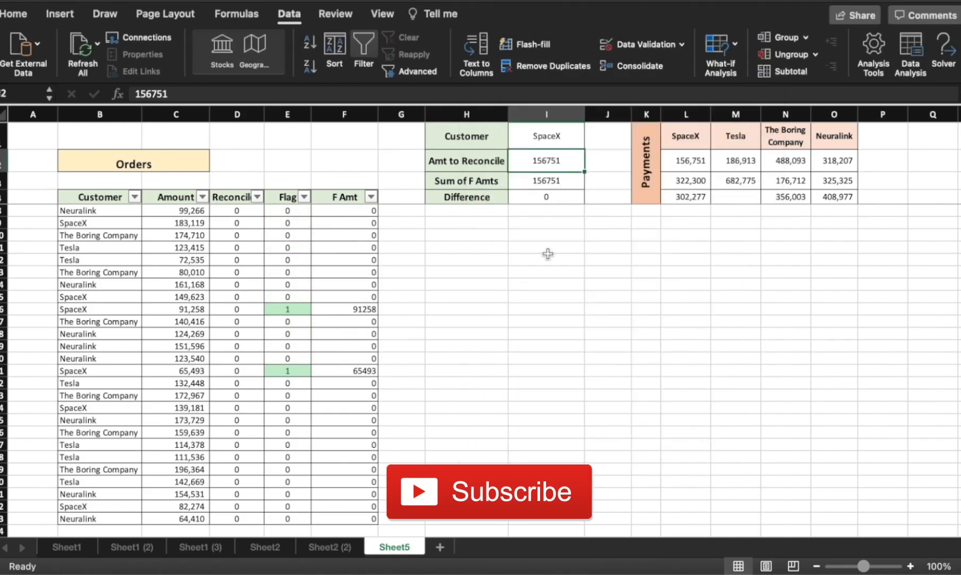
click(560, 198)
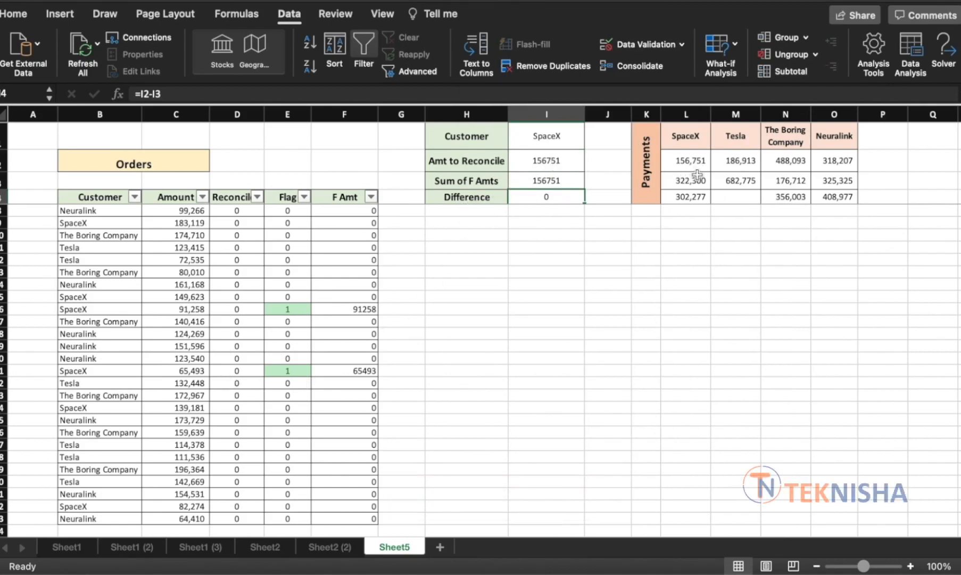
- Mark the flagged SpaceX orders of 91,258 and 65,493 as reconciled with a 1
click(226, 308)
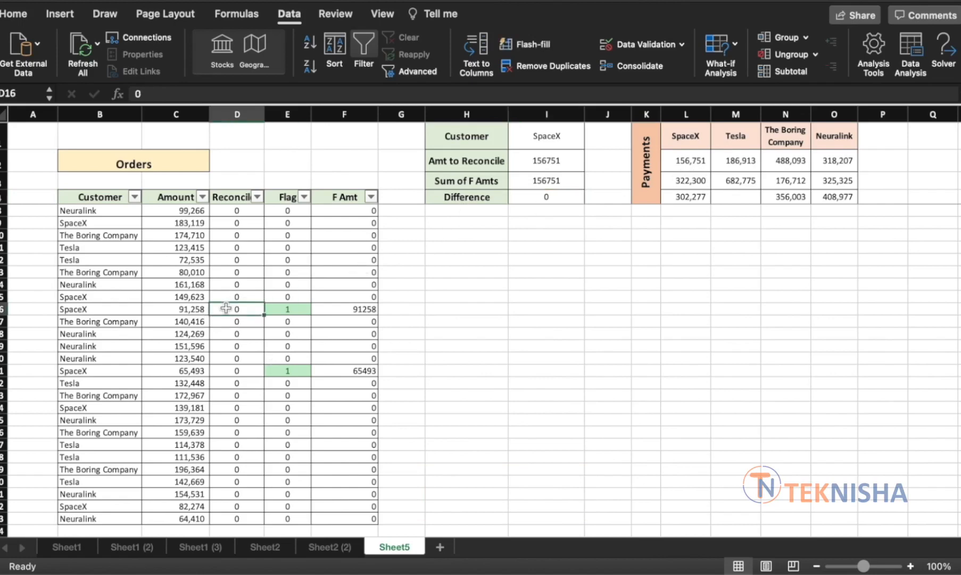
text(1)
key(Return)
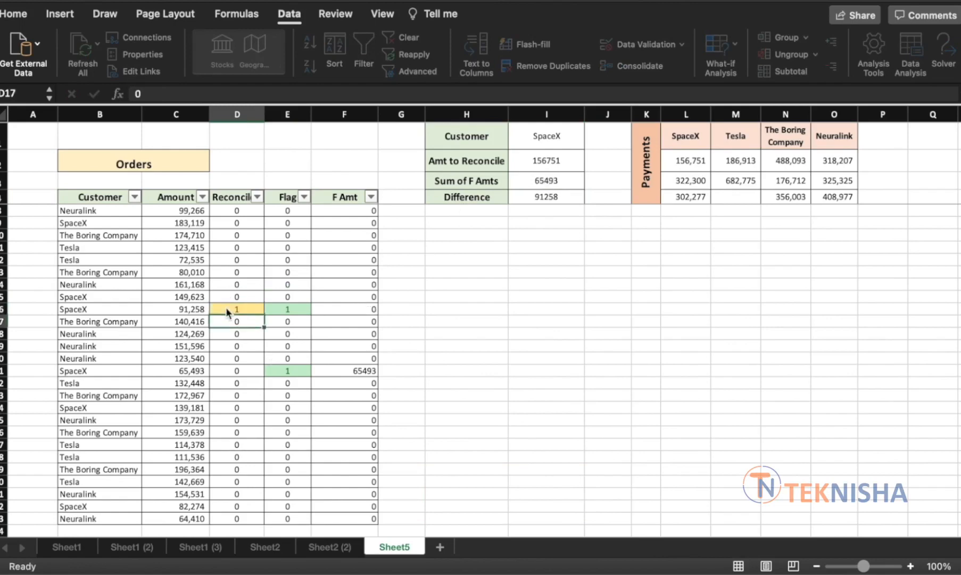
click(246, 371)
text(1)
key(Return)
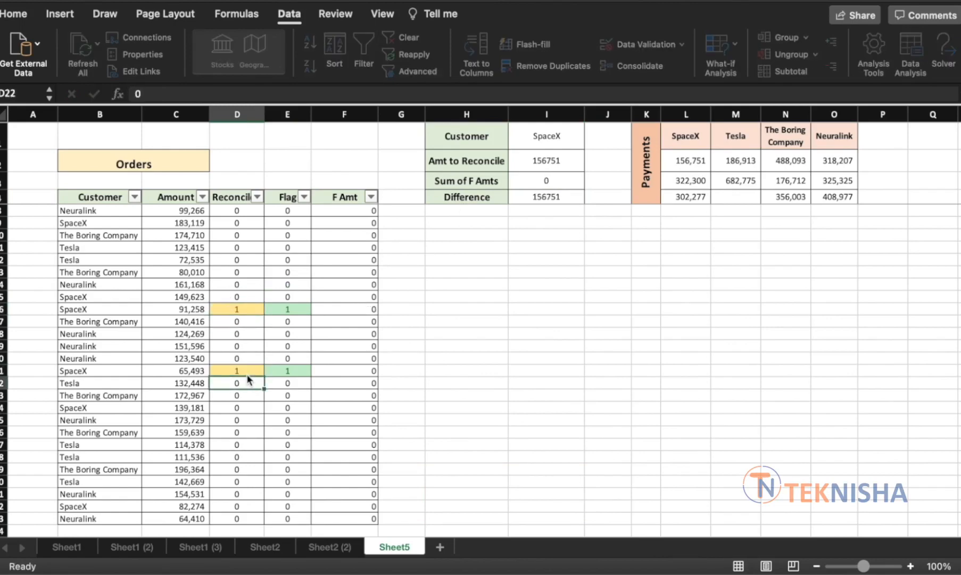
- Shade the SpaceX payment of 156,751 in the Payments table with a light gold fill
click(687, 162)
click(13, 14)
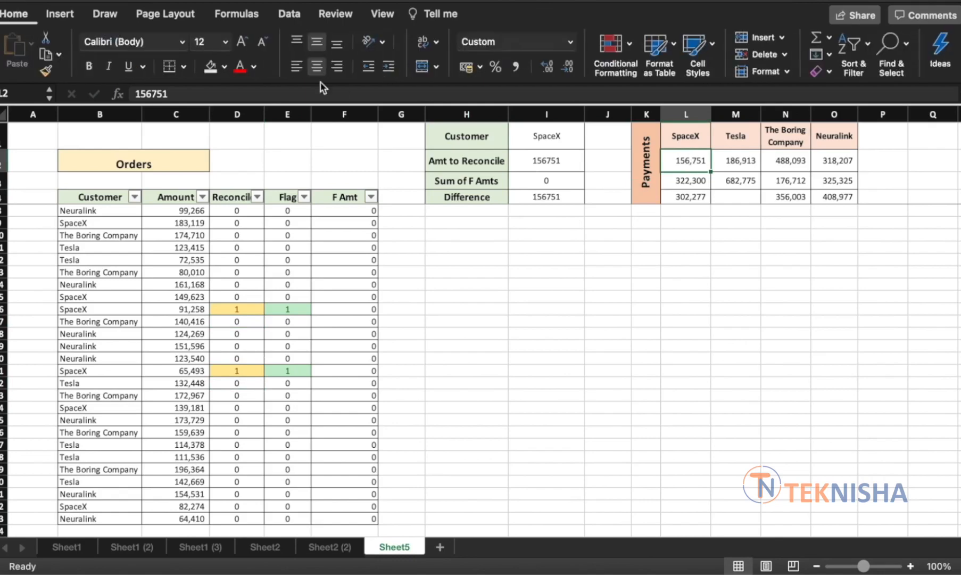
click(224, 67)
click(312, 165)
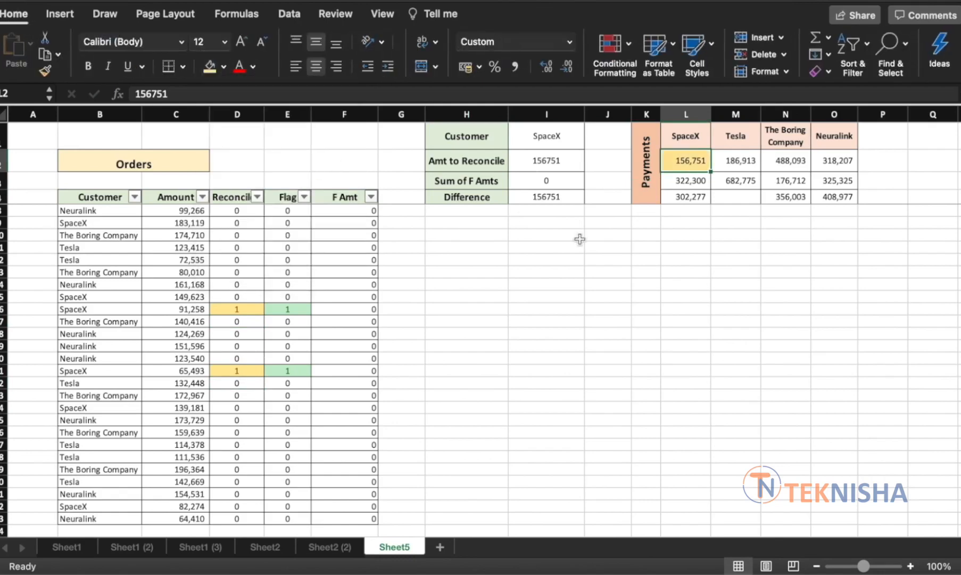
click(591, 246)
- Set the Amt to Reconcile in I2 to SpaceX's second payment, 322300
click(702, 184)
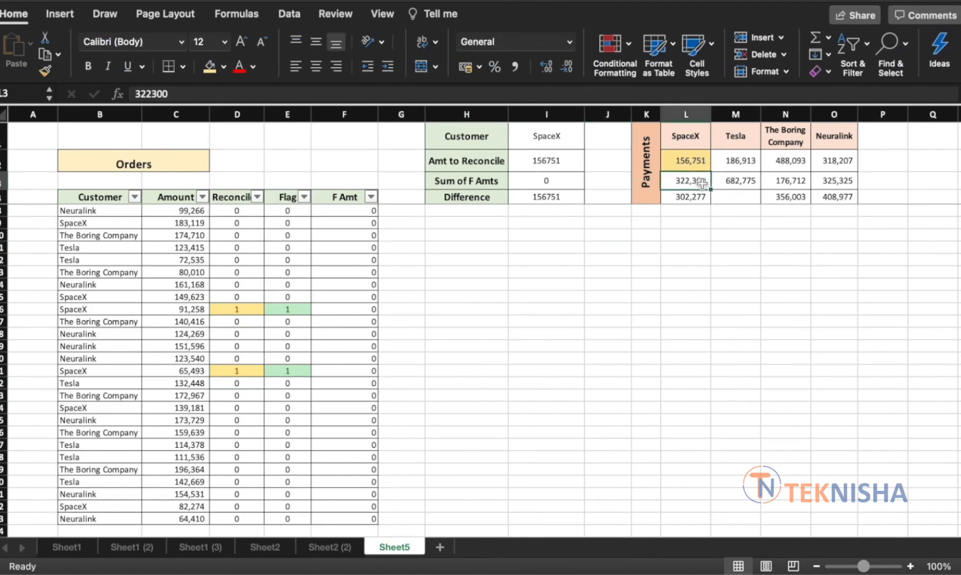
click(553, 160)
text(322300)
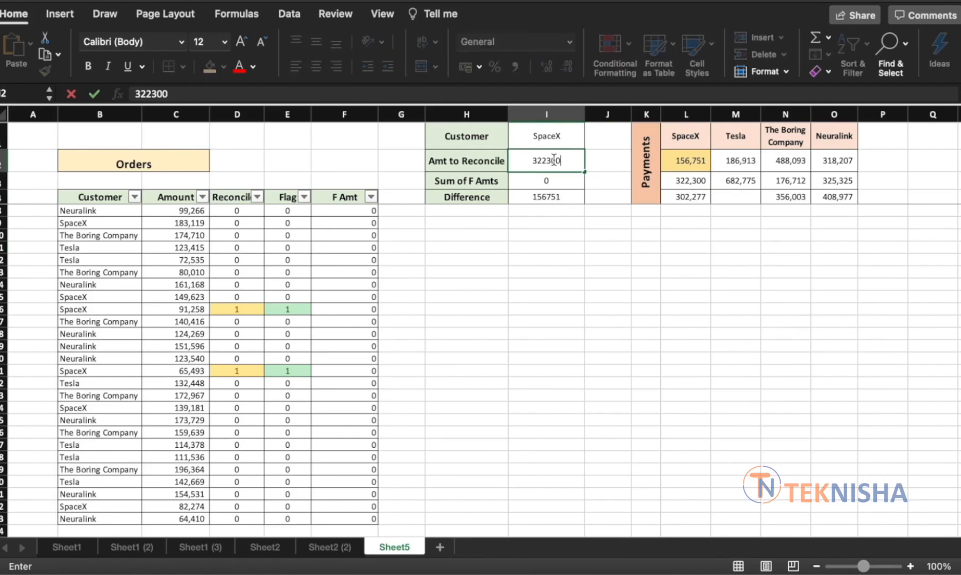
click(554, 180)
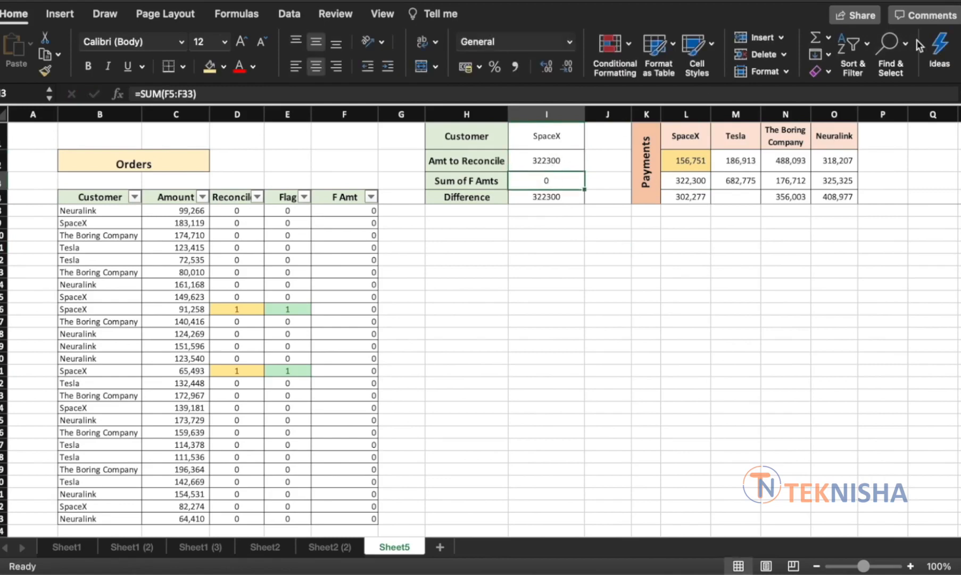
- Run Solver again with the existing settings for the second SpaceX payment, keep the solution and close Solver
click(289, 16)
click(944, 50)
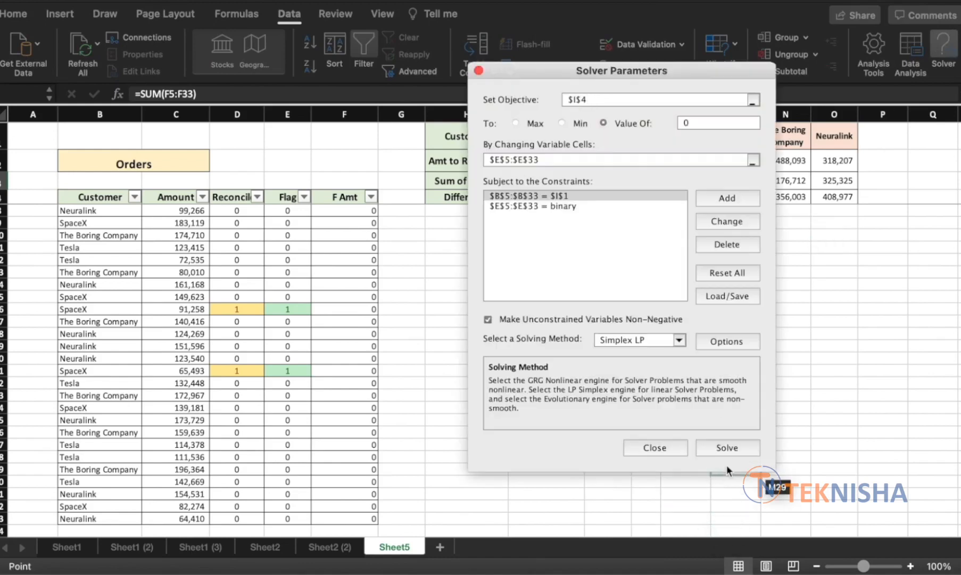
click(733, 447)
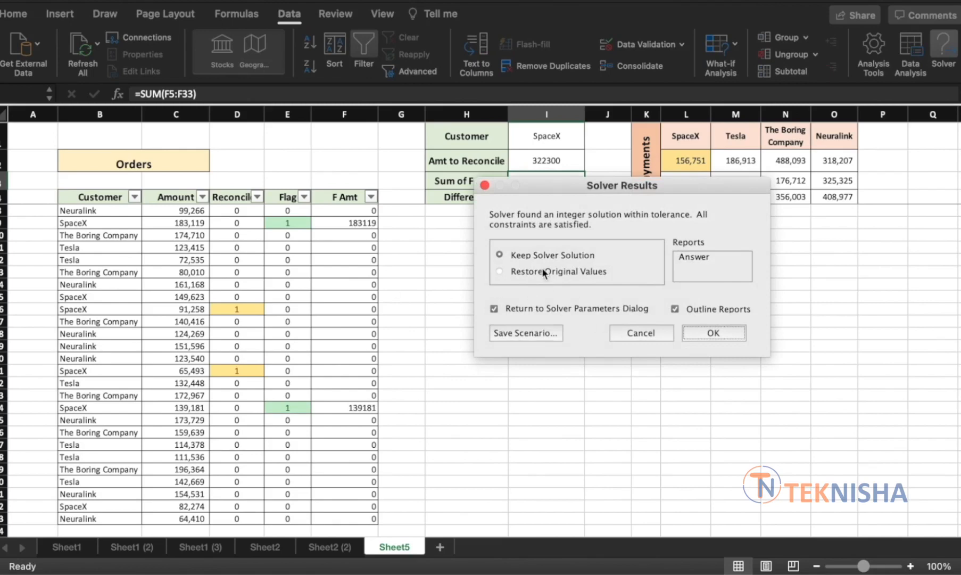
click(698, 335)
click(636, 448)
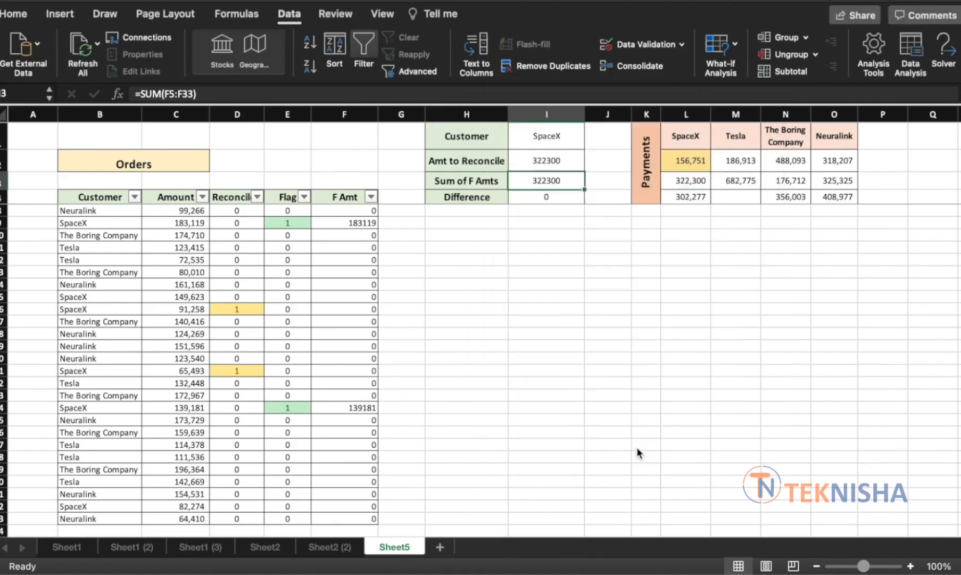
- Mark the flagged SpaceX orders of 183,119 and 139,181 as reconciled with a 1
click(239, 224)
drag(115, 223, 260, 226)
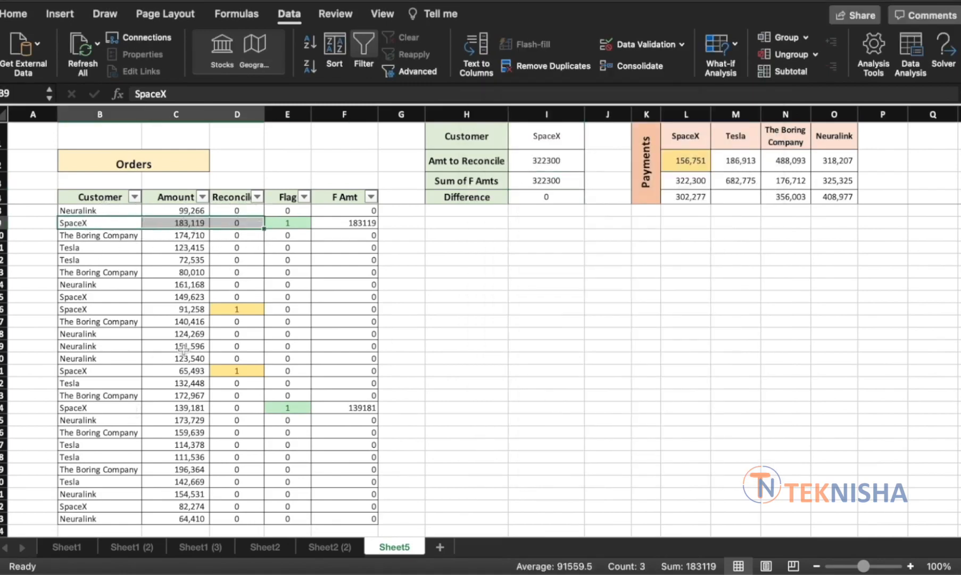
click(253, 222)
text(1)
key(Return)
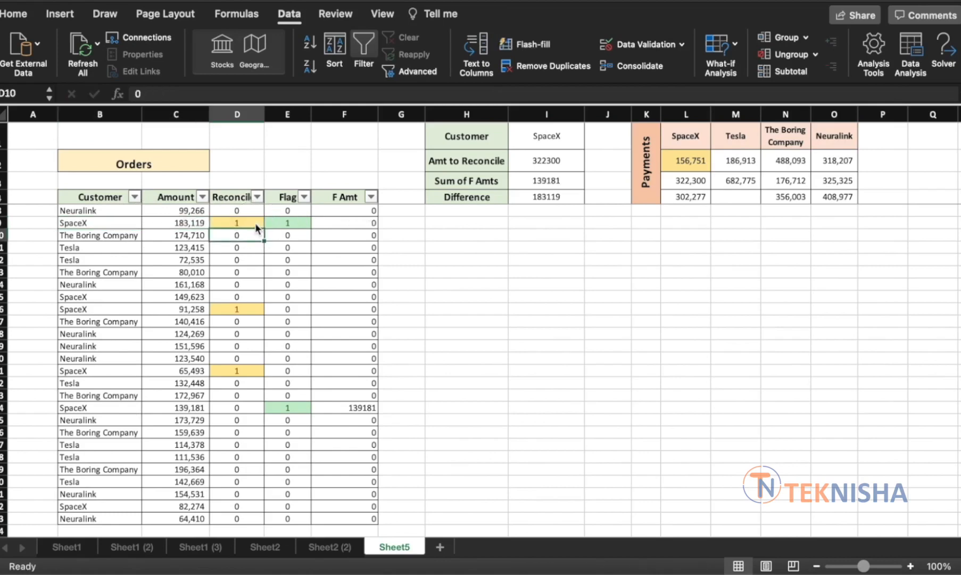
click(238, 407)
text(1)
key(Return)
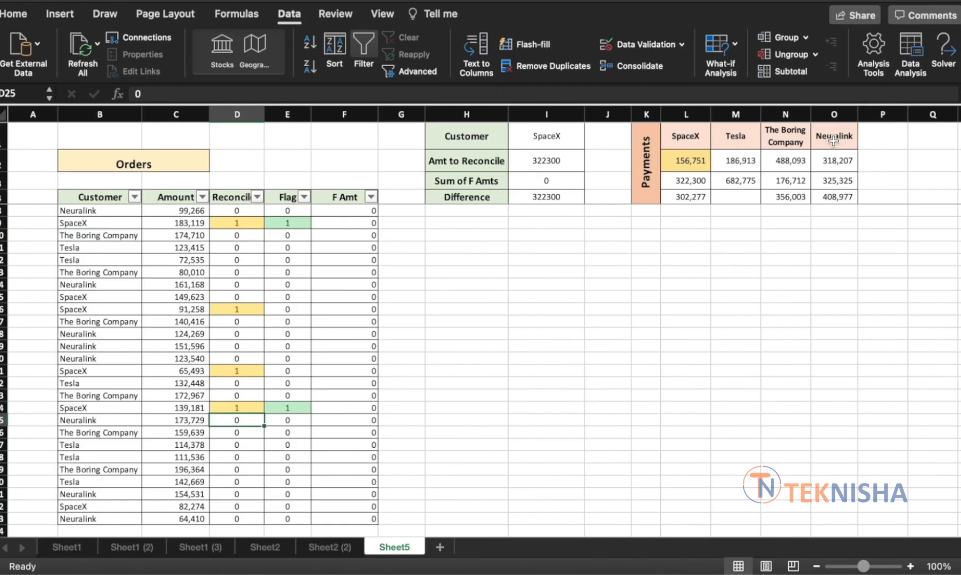
- Set the Customer in I1 to Neuralink and the Amt to Reconcile in I2 to its first payment, 318207
click(533, 142)
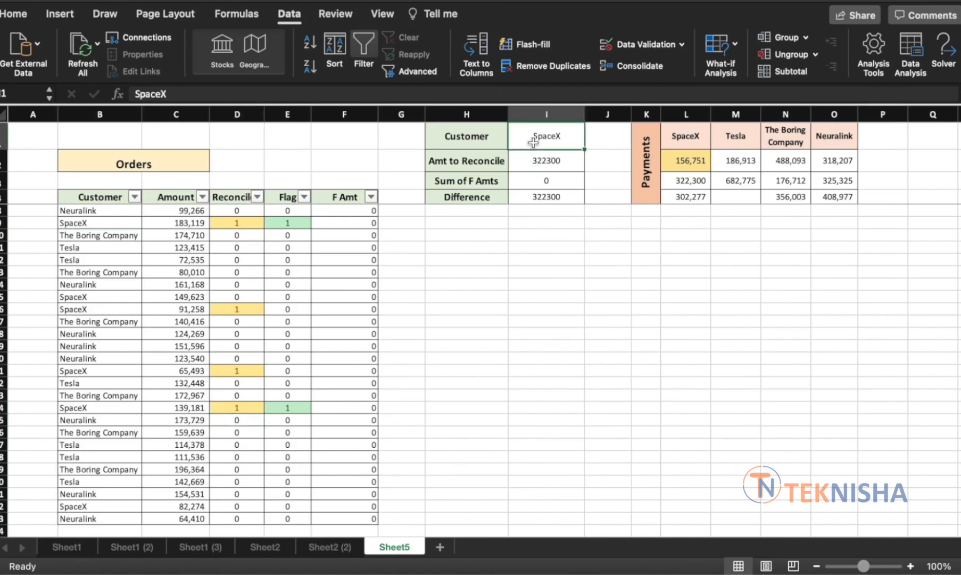
text(Neuralink)
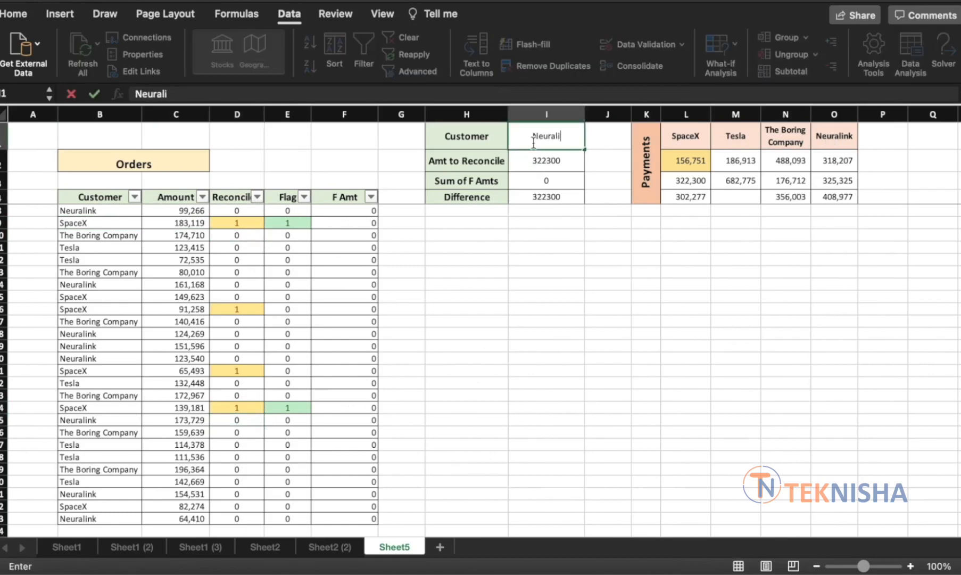
key(Return)
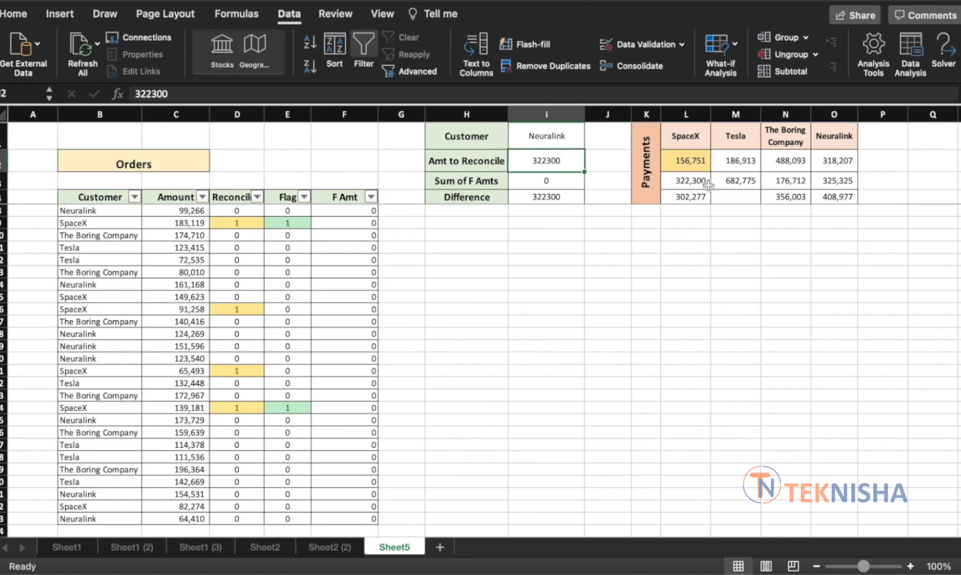
click(706, 183)
click(850, 162)
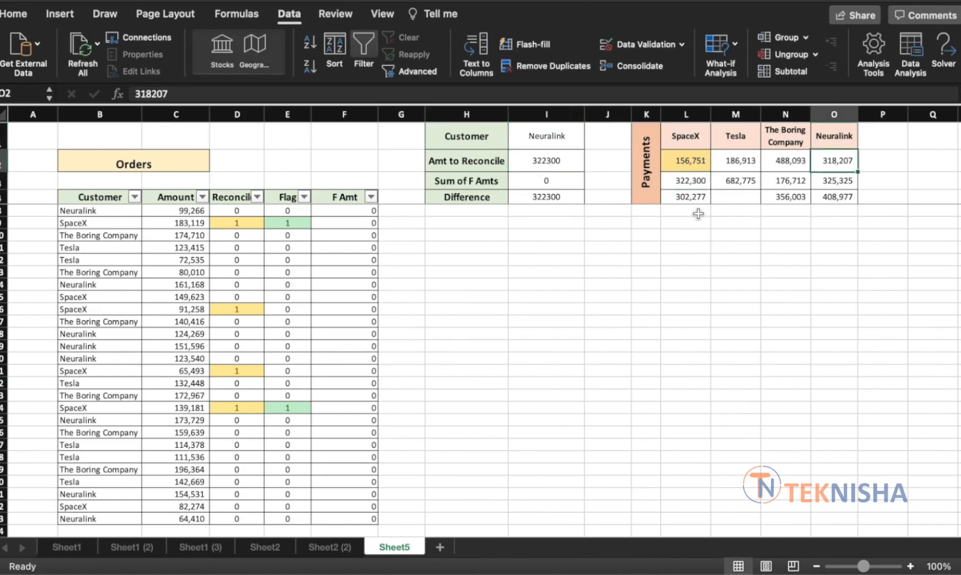
text(318207)
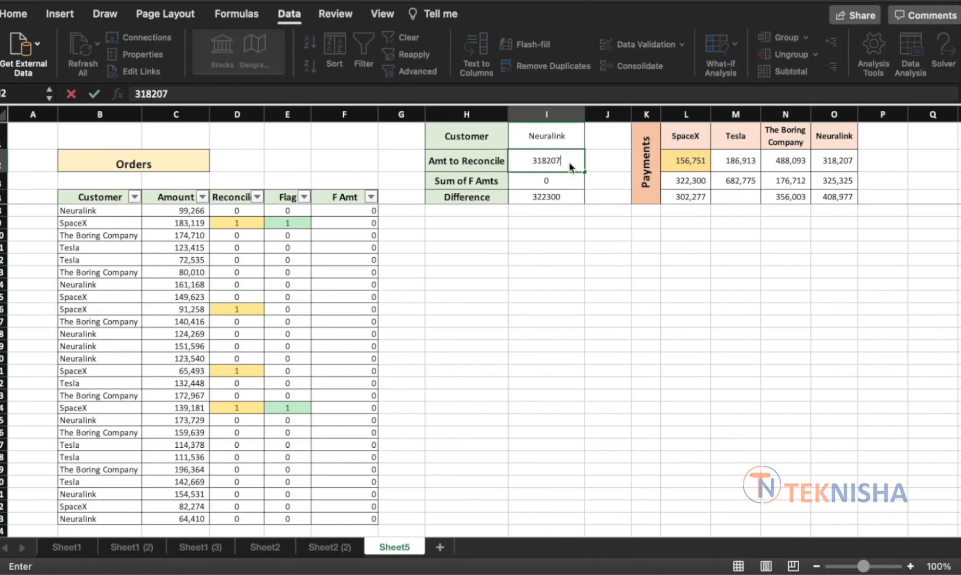
key(Return)
- Run Solver with the existing settings to find the orders matching Neuralink's first payment
click(942, 42)
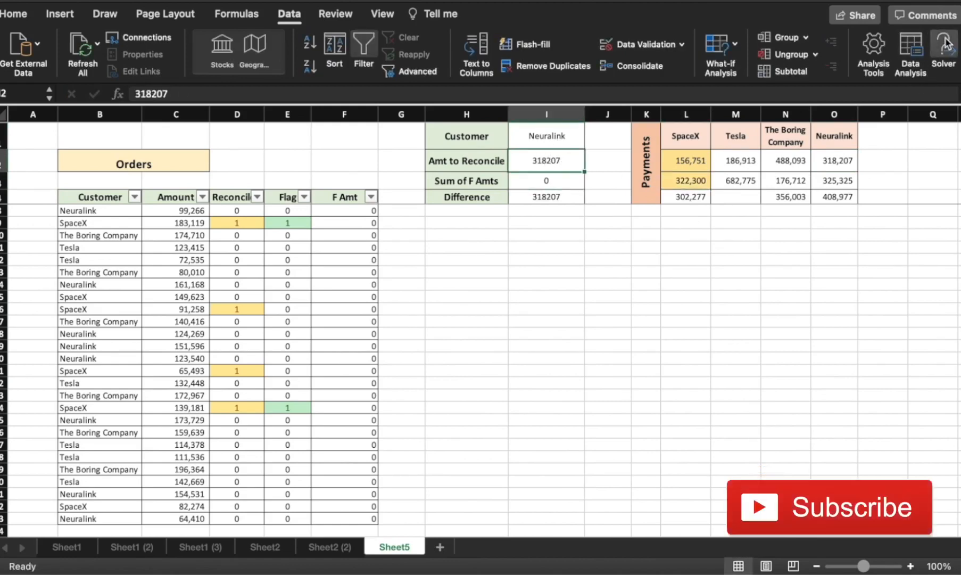
click(708, 450)
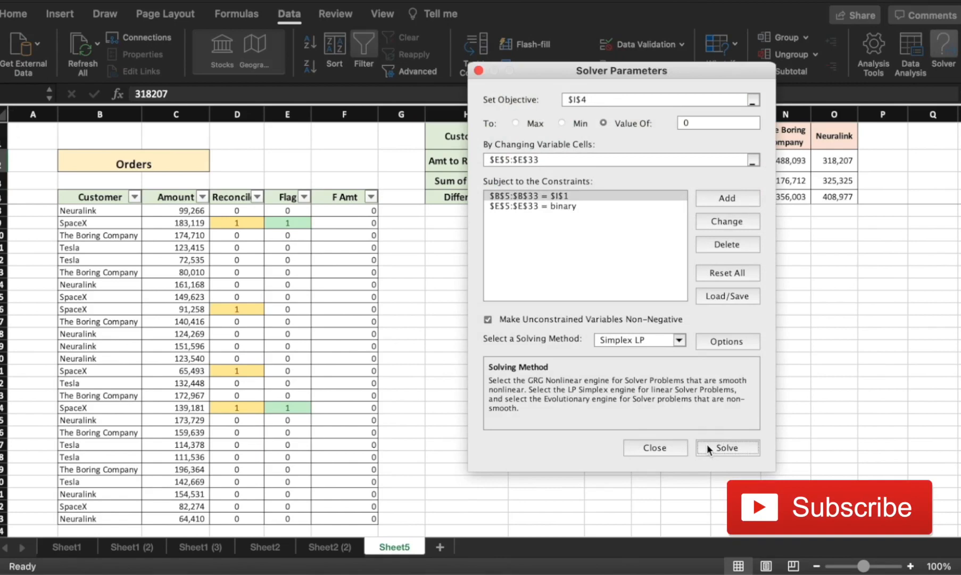